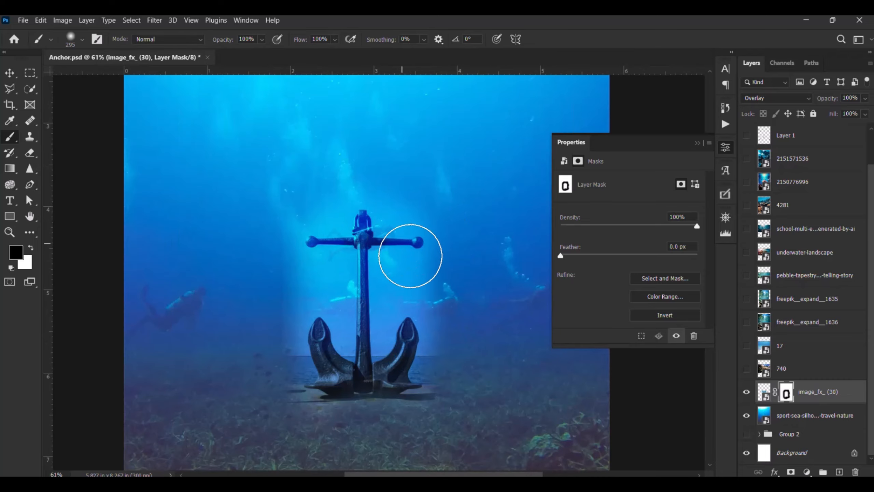
- Hide the bright background beside the anchor's shank on the image_fx_ (30) mask with a 163 px soft black brush
{"action": "right_click", "coordinate": [414, 288], "text": "alt"}
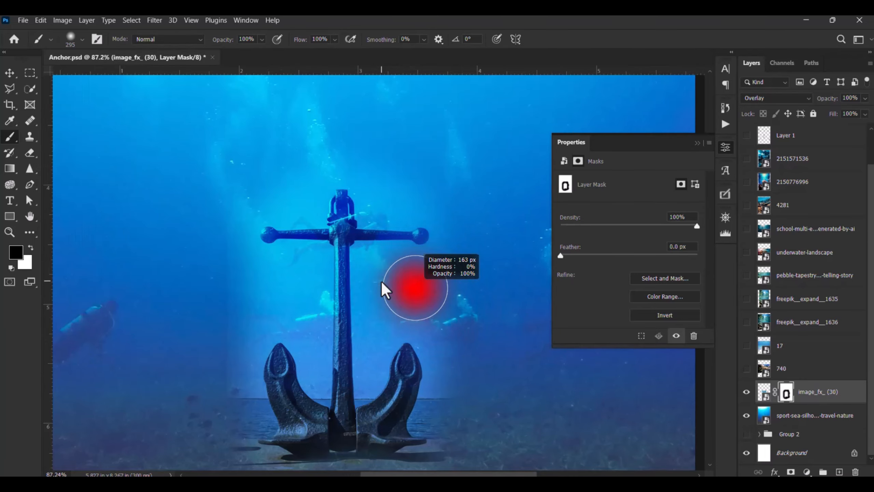
{"action": "left_click_drag", "start_coordinate": [382, 288], "coordinate": [413, 287]}
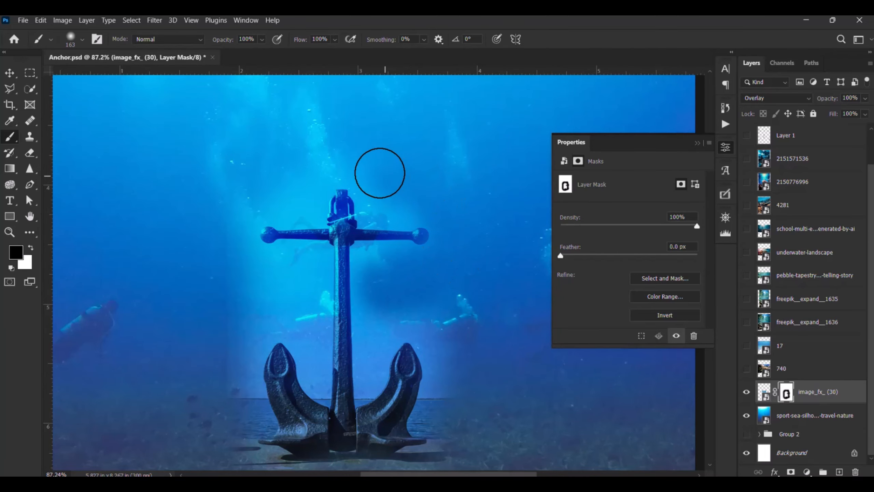
{"action": "left_click_drag", "start_coordinate": [303, 304], "coordinate": [295, 303]}
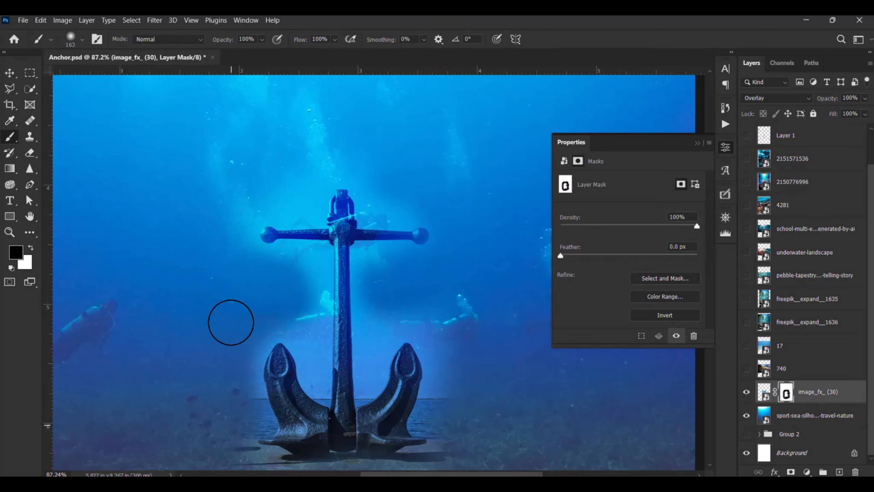
{"action": "scroll", "coordinate": [420, 228], "scroll_direction": "down", "scroll_amount": 2}
{"action": "scroll", "coordinate": [318, 285], "scroll_direction": "up", "scroll_amount": 4}
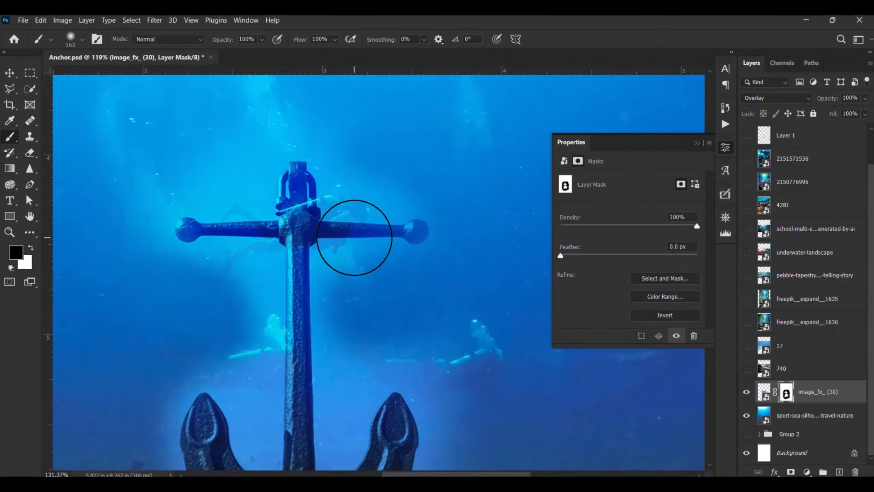
- Restore the anchor's faded crossbar arm and top ring by painting white on the image_fx_ (30) mask
{"action": "scroll", "coordinate": [354, 238], "scroll_direction": "up", "scroll_amount": 2}
{"action": "key", "text": "x"}
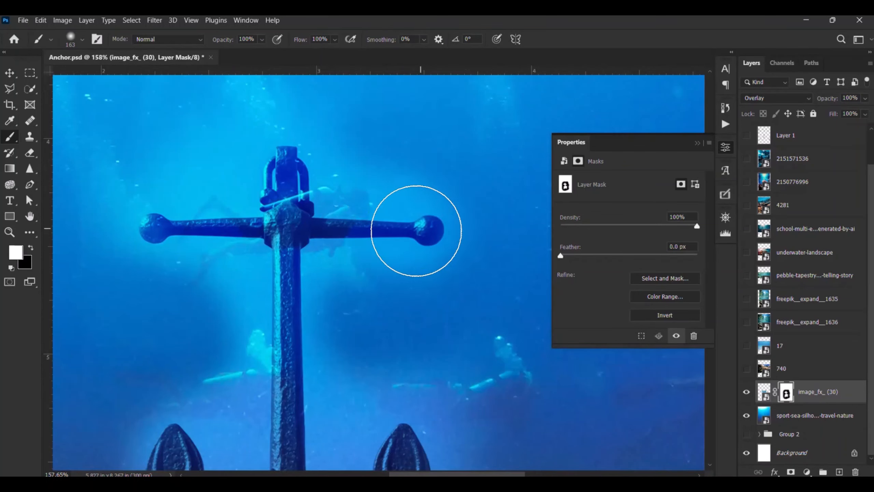
{"action": "scroll", "coordinate": [306, 191], "scroll_direction": "down", "scroll_amount": 3}
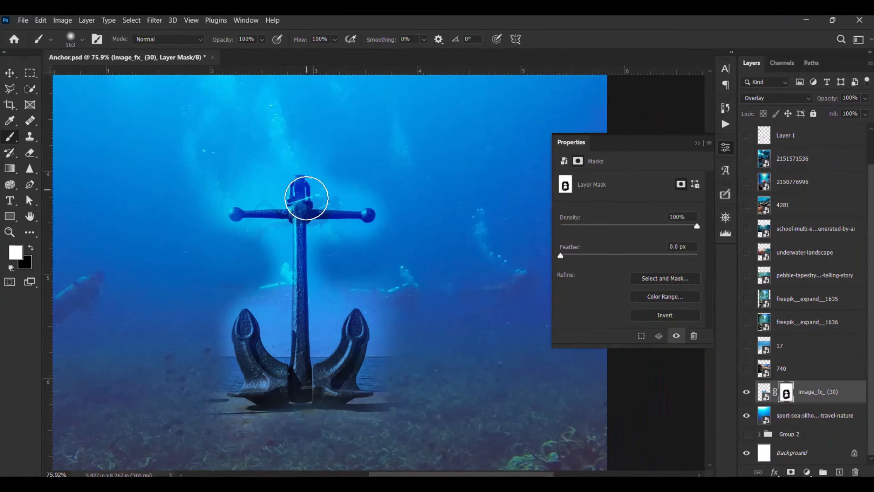
{"action": "scroll", "coordinate": [306, 198], "scroll_direction": "down", "scroll_amount": 3}
{"action": "scroll", "coordinate": [297, 318], "scroll_direction": "up", "scroll_amount": 2}
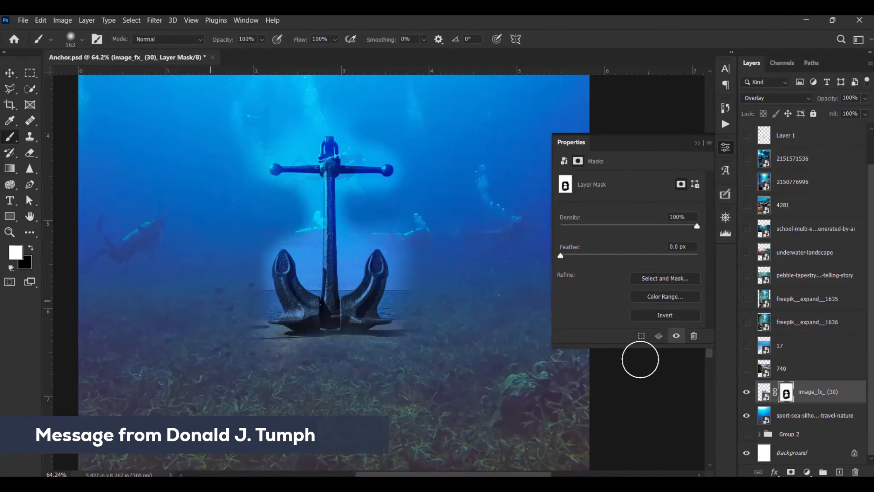
- Show the 740 coral layer and move it directly below the image_fx_ (30) layer
{"action": "scroll", "coordinate": [640, 359], "scroll_direction": "down", "scroll_amount": 2}
{"action": "key", "text": "v"}
{"action": "left_click", "coordinate": [746, 368]}
{"action": "left_click", "coordinate": [787, 368]}
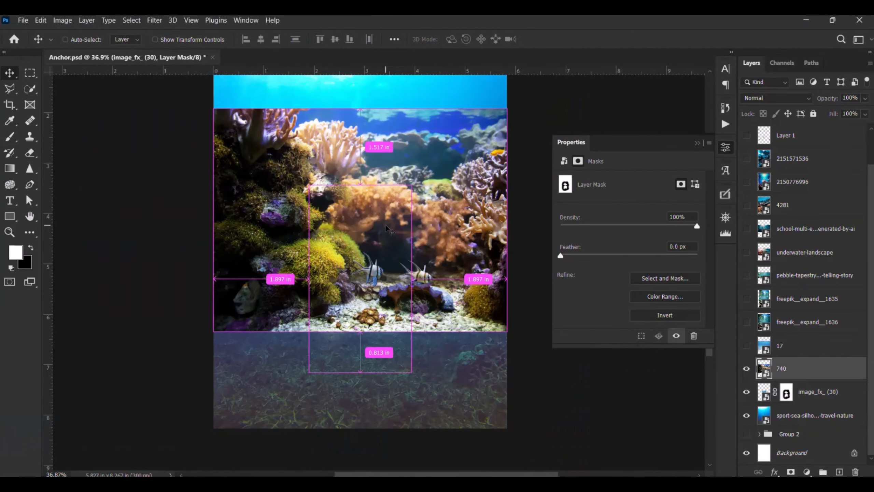
{"action": "left_click_drag", "start_coordinate": [788, 368], "coordinate": [821, 387]}
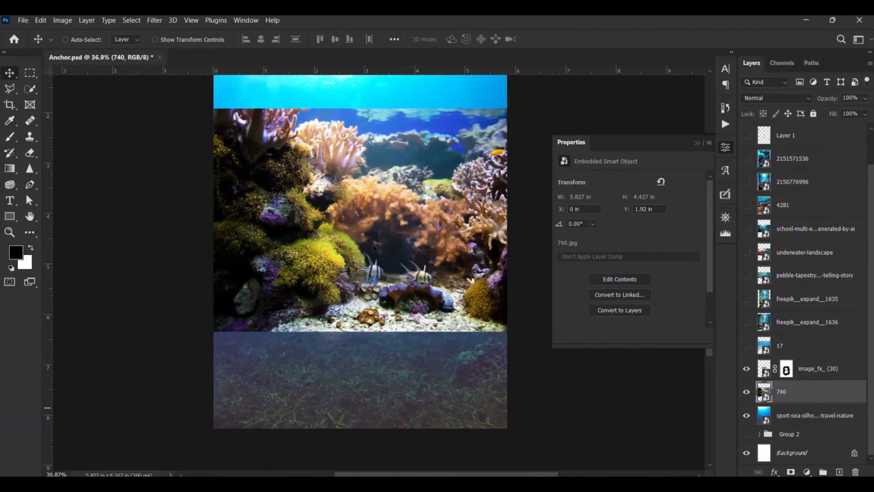
- Scale the 740 coral image to 11.99% and place it in the canvas's lower-left corner at X 0 in, Y 5.73 in
{"action": "left_click_drag", "start_coordinate": [330, 234], "coordinate": [458, 444]}
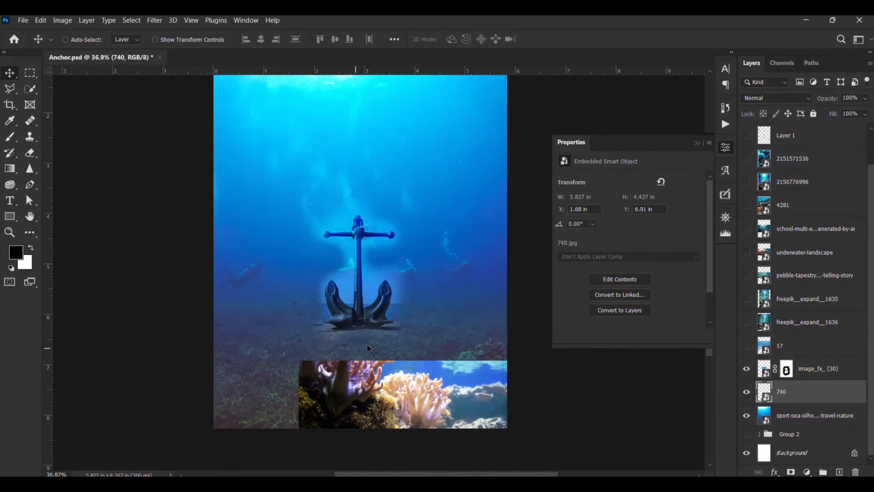
{"action": "left_click_drag", "start_coordinate": [391, 387], "coordinate": [200, 241]}
{"action": "key", "text": "ctrl"}
{"action": "key", "text": "ctrl+t"}
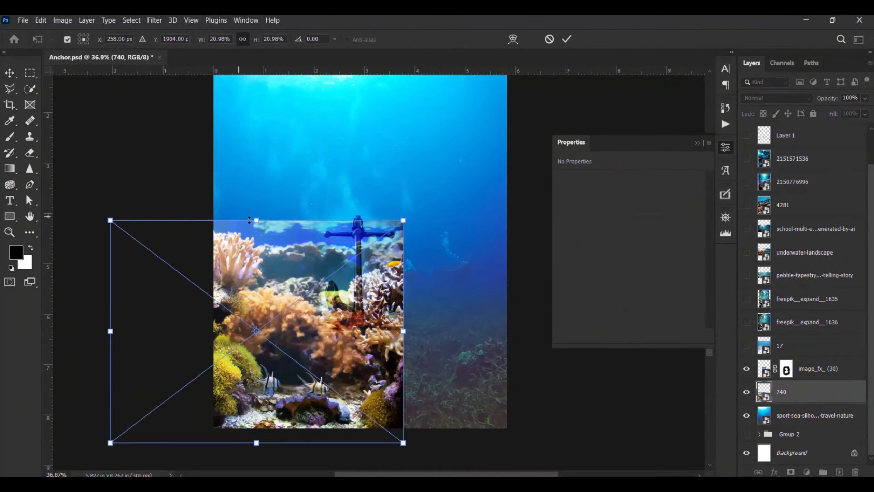
{"action": "left_click_drag", "start_coordinate": [255, 240], "coordinate": [315, 327]}
{"action": "key", "text": "Return"}
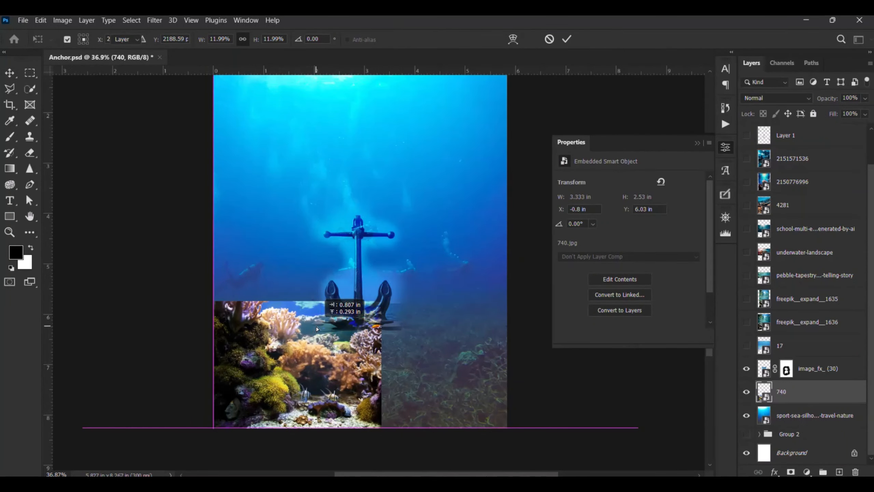
{"action": "key", "text": "Return"}
- Set the 740 layer's blending mode to Overlay and mask out its hard upper and right edges with a soft black brush
{"action": "left_click", "coordinate": [762, 97]}
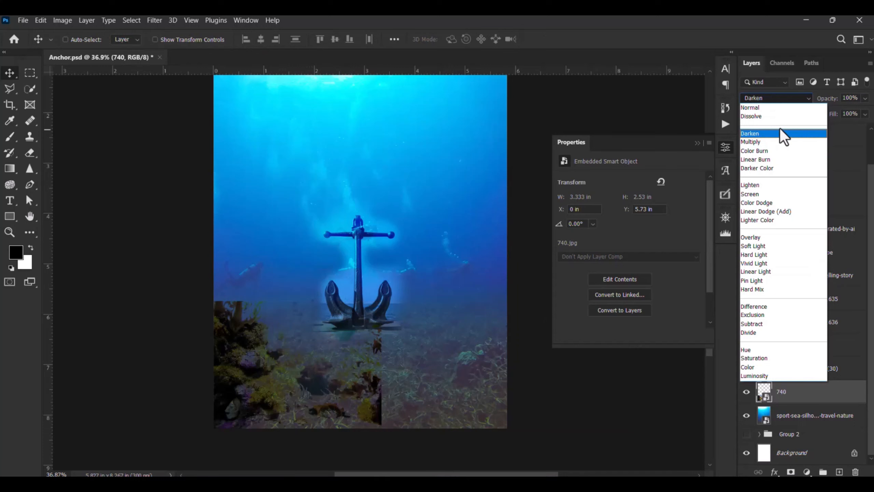
{"action": "left_click", "coordinate": [784, 235]}
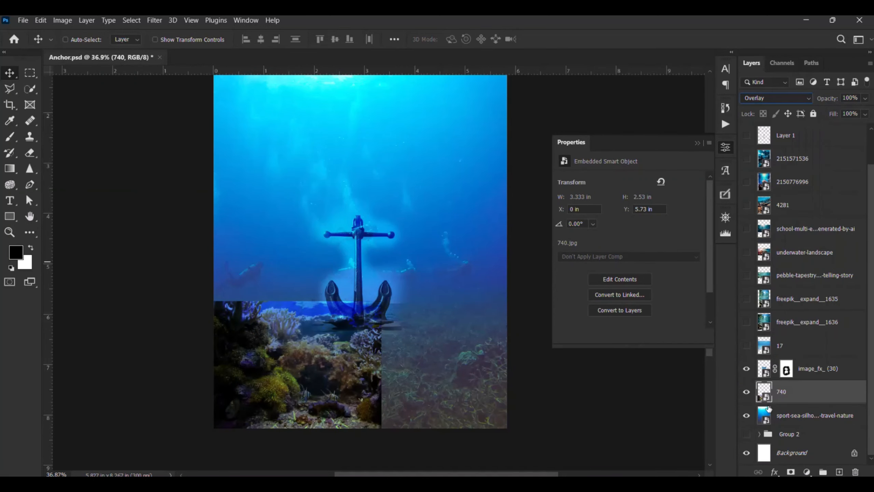
{"action": "left_click", "coordinate": [789, 472]}
{"action": "key", "text": "b"}
{"action": "key", "text": "x"}
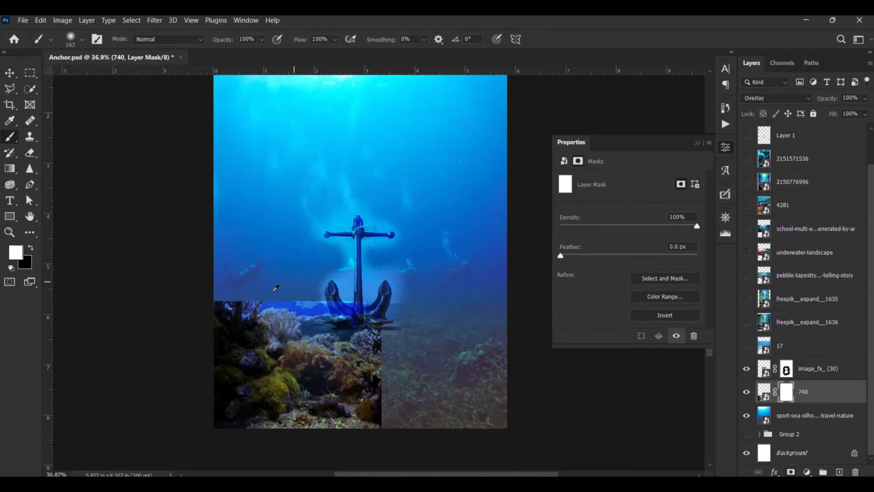
{"action": "left_click_drag", "start_coordinate": [289, 294], "coordinate": [341, 308]}
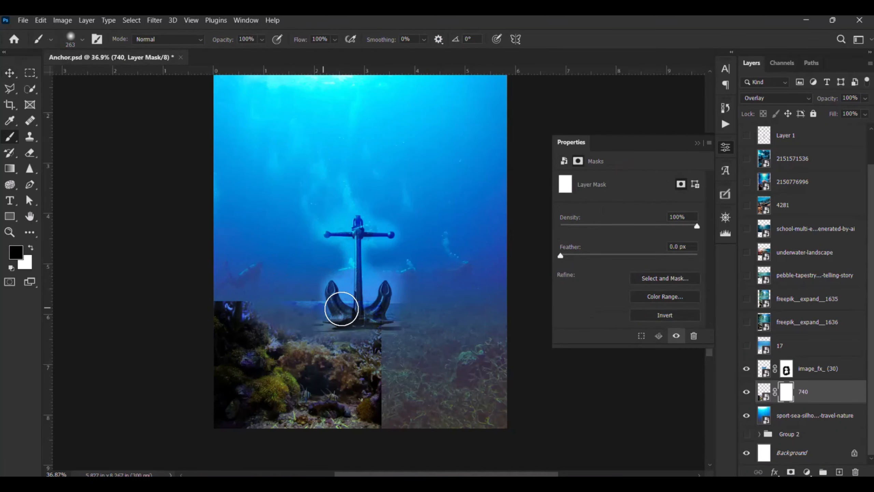
{"action": "left_click_drag", "start_coordinate": [390, 353], "coordinate": [365, 427]}
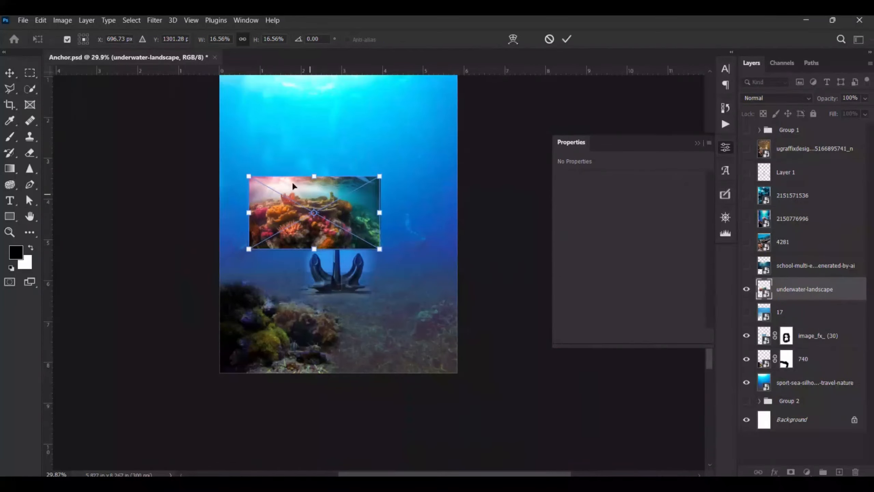
- Rotate the underwater-landscape image 9.34° and blend it in Multiply mode with its hard edges masked out
{"action": "left_click_drag", "start_coordinate": [292, 180], "coordinate": [313, 183]}
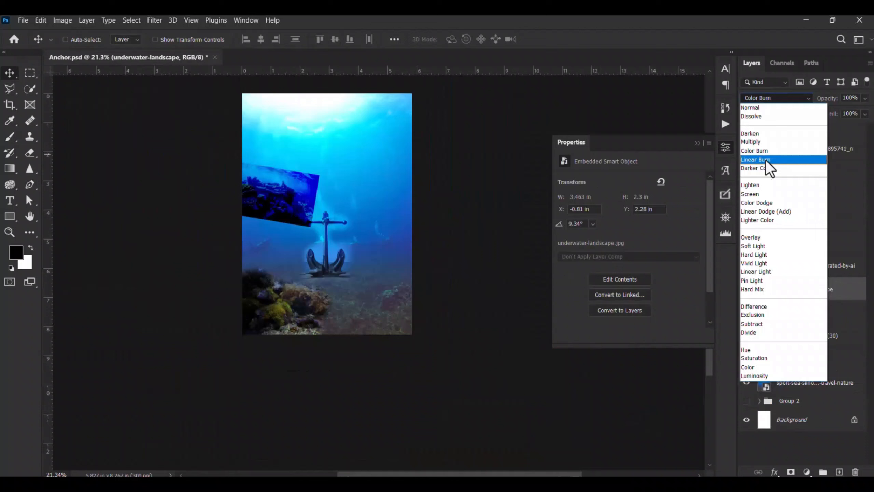
{"action": "left_click", "coordinate": [774, 141]}
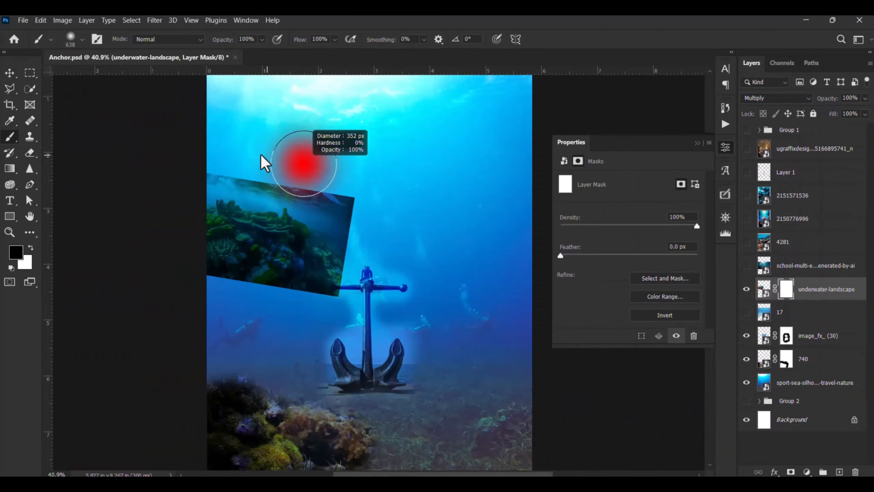
{"action": "mouse_move", "coordinate": [260, 152]}
{"action": "left_mouse_down"}
{"action": "mouse_move", "coordinate": [240, 287]}
{"action": "mouse_move", "coordinate": [234, 186]}
{"action": "left_mouse_up"}
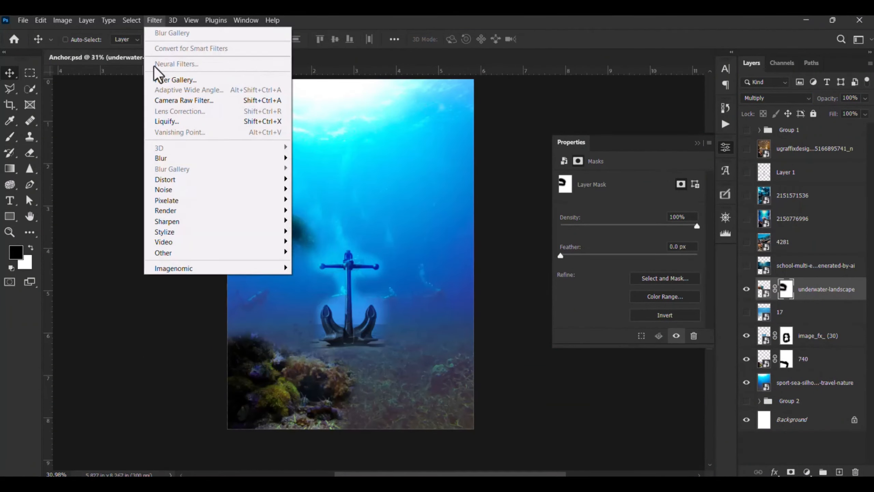
- Apply a Gaussian Blur to the underwater-landscape layer and move the blurred reef down and left of the anchor
{"action": "left_click", "coordinate": [158, 70]}
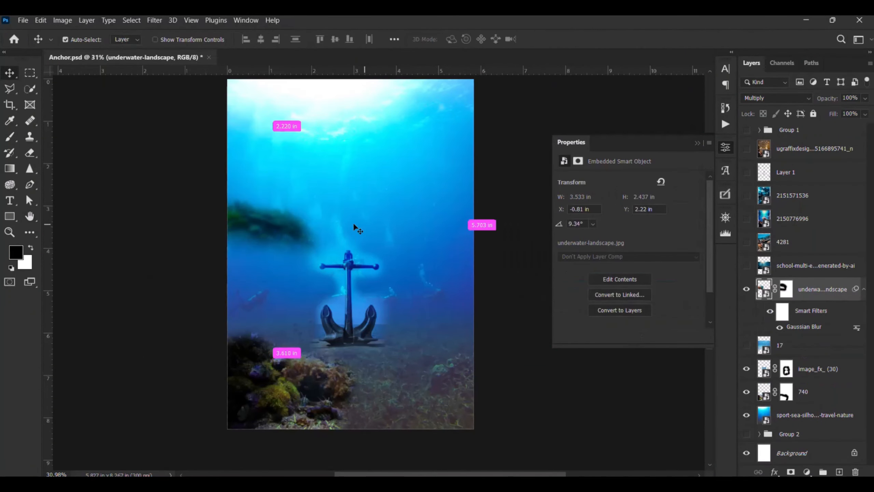
{"action": "left_click_drag", "start_coordinate": [353, 223], "coordinate": [285, 294]}
- Show the school-multi-ed-fish-motion reef layer and mask out its upper area and left side with an 843 px soft black brush
{"action": "left_click", "coordinate": [746, 265]}
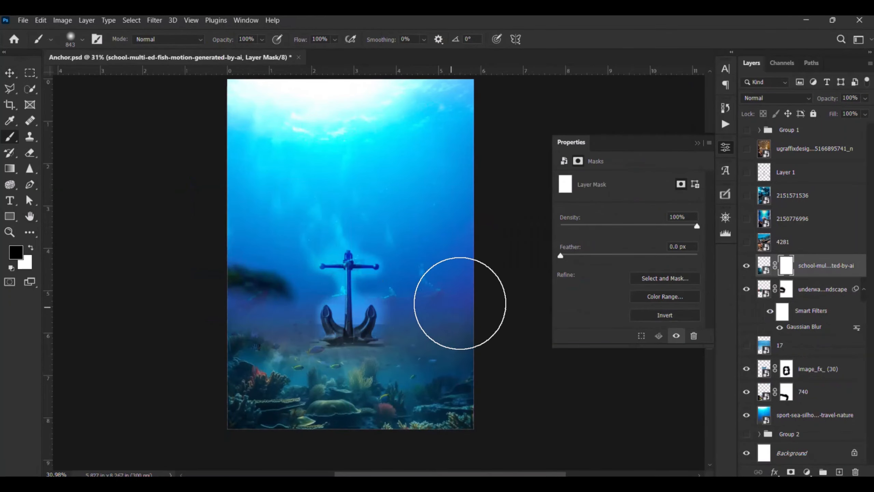
{"action": "mouse_move", "coordinate": [462, 302]}
{"action": "left_mouse_down"}
{"action": "mouse_move", "coordinate": [277, 328]}
{"action": "mouse_move", "coordinate": [250, 390]}
{"action": "left_mouse_up"}
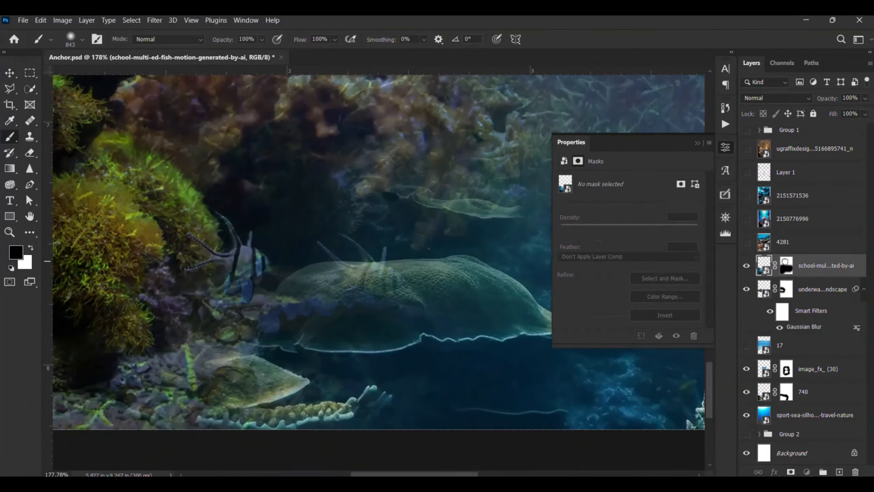
- Paint the fish-motion layer's mask in white and black to bring back the dome coral and blend its surroundings
{"action": "left_click", "coordinate": [785, 261]}
{"action": "left_click_drag", "start_coordinate": [419, 272], "coordinate": [316, 270]}
{"action": "key", "text": "x"}
{"action": "key", "text": "x"}
{"action": "key", "text": "x"}
{"action": "mouse_move", "coordinate": [399, 203]}
{"action": "left_mouse_down"}
{"action": "mouse_move", "coordinate": [368, 275]}
{"action": "mouse_move", "coordinate": [280, 334]}
{"action": "left_mouse_up"}
{"action": "key", "text": "x"}
{"action": "mouse_move", "coordinate": [244, 267]}
{"action": "left_mouse_down"}
{"action": "mouse_move", "coordinate": [203, 314]}
{"action": "mouse_move", "coordinate": [280, 295]}
{"action": "mouse_move", "coordinate": [144, 369]}
{"action": "left_mouse_up"}
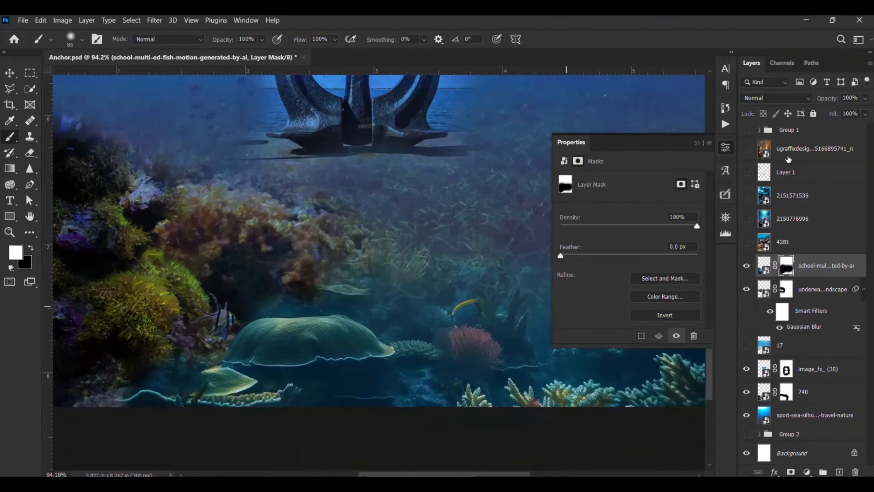
- Keep the fish-motion layer in Normal mode and refine its mask around the striped fish and dome coral with small soft brushes
{"action": "left_click", "coordinate": [776, 98]}
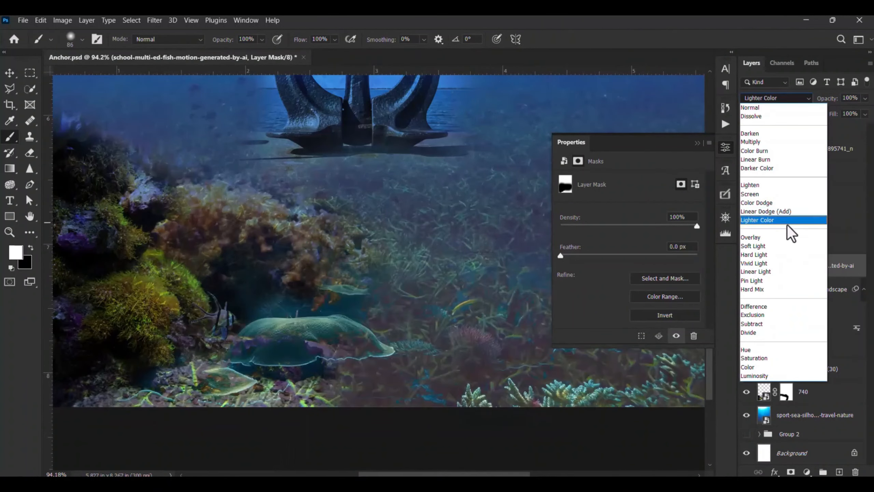
{"action": "left_click", "coordinate": [780, 109]}
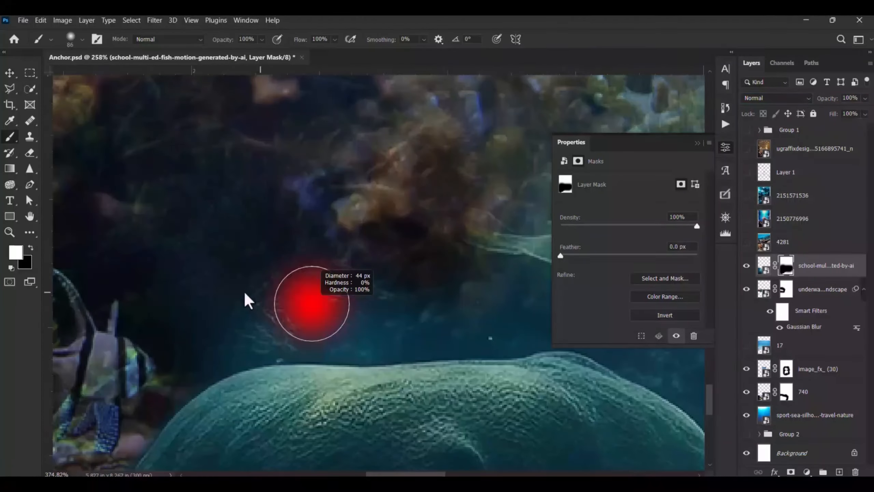
{"action": "left_click_drag", "start_coordinate": [247, 300], "coordinate": [288, 332]}
{"action": "key", "text": "x"}
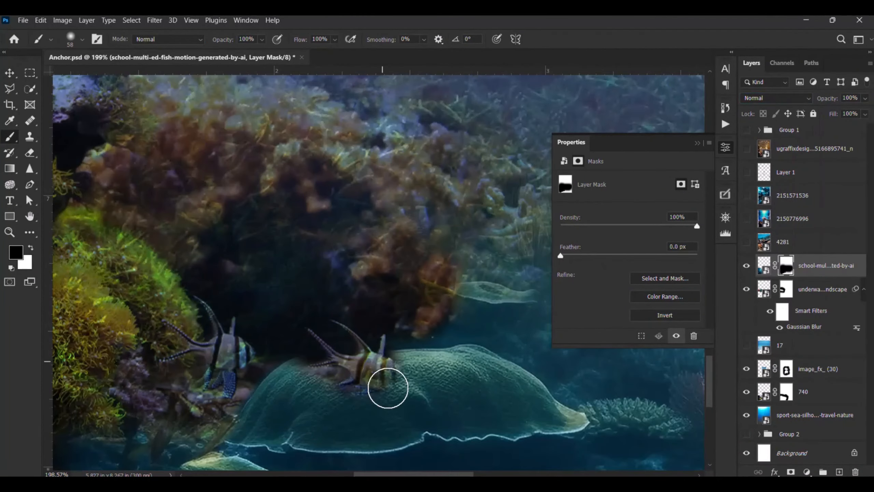
{"action": "scroll", "coordinate": [386, 384], "scroll_direction": "up", "scroll_amount": 4}
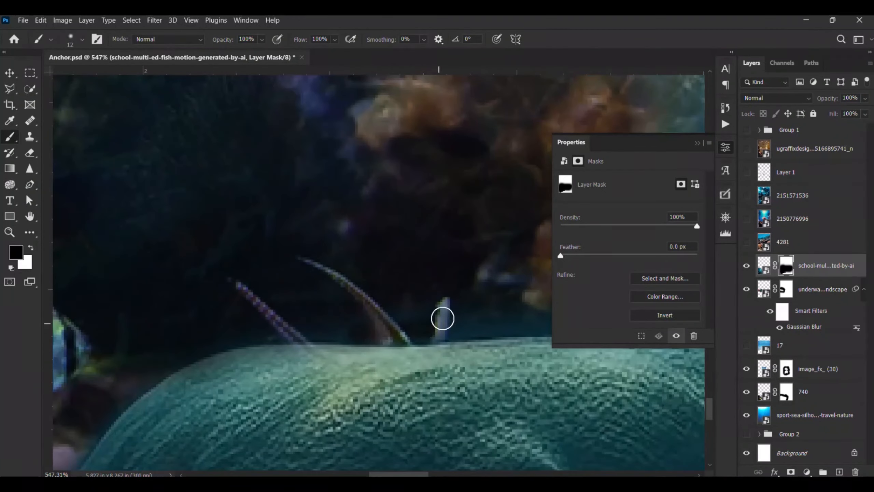
{"action": "key", "text": "x"}
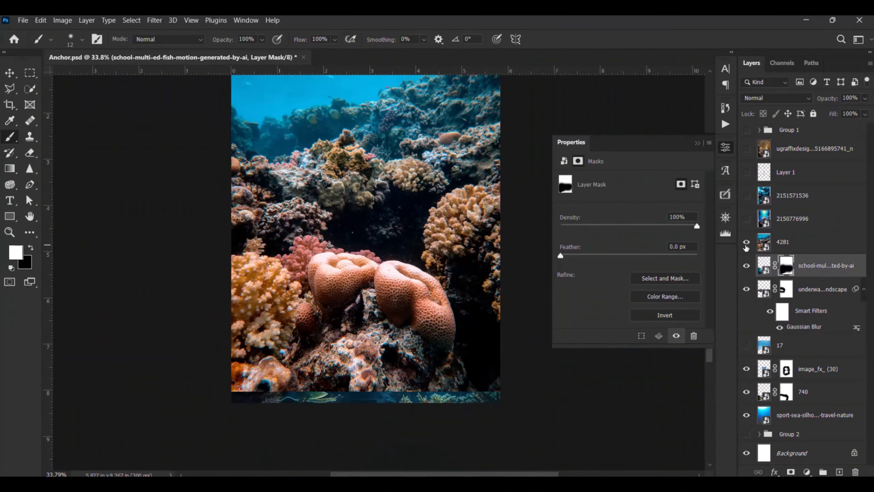
- Move the 4281 reef image to X 0 in, Y 3.83 in and place its layer directly below the 740 layer
{"action": "key", "text": "v"}
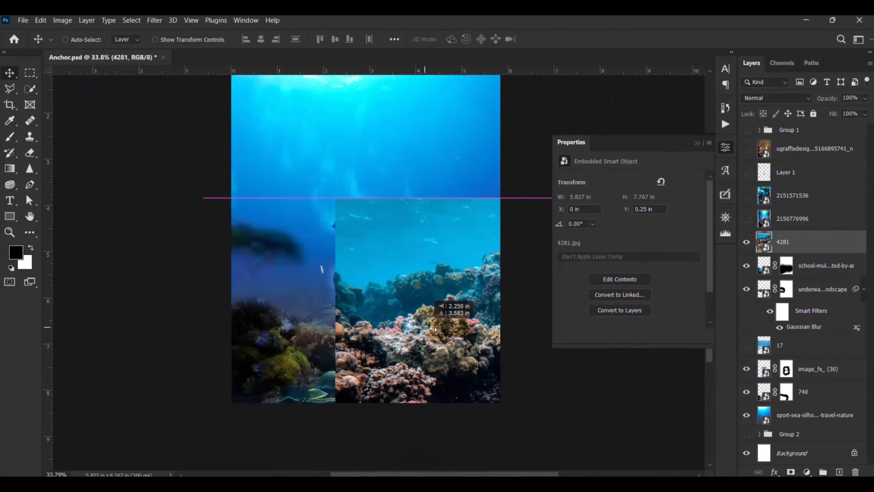
{"action": "left_click_drag", "start_coordinate": [430, 310], "coordinate": [328, 310]}
{"action": "left_click_drag", "start_coordinate": [791, 241], "coordinate": [791, 393]}
- Set the 4281 layer to Overlay and mask out its visible upper edge with a 618 px soft black brush
{"action": "left_click", "coordinate": [777, 98]}
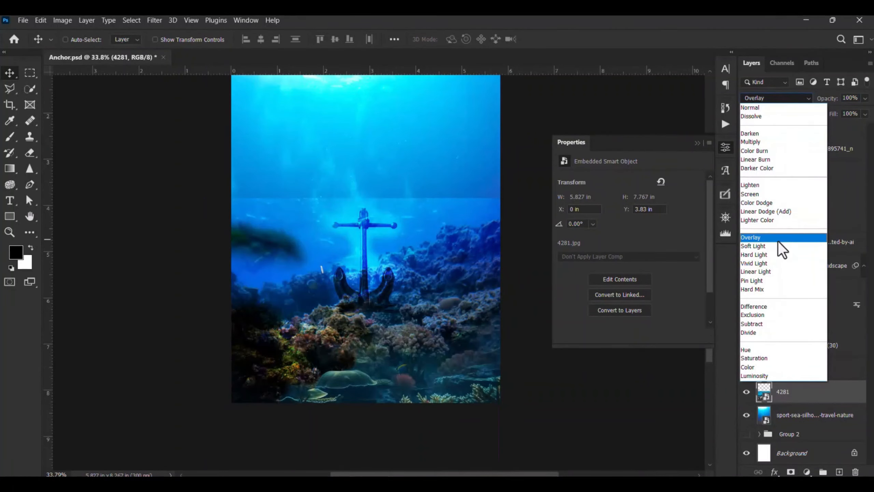
{"action": "left_click", "coordinate": [777, 238]}
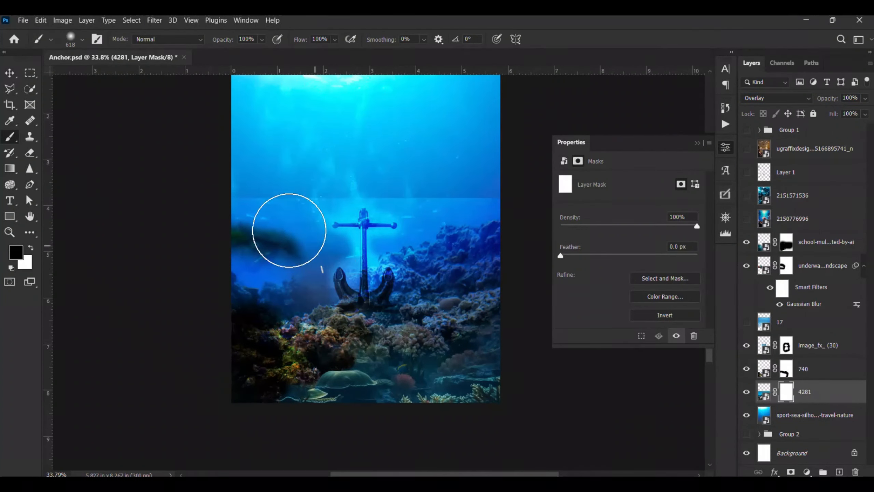
{"action": "left_click_drag", "start_coordinate": [289, 230], "coordinate": [482, 272]}
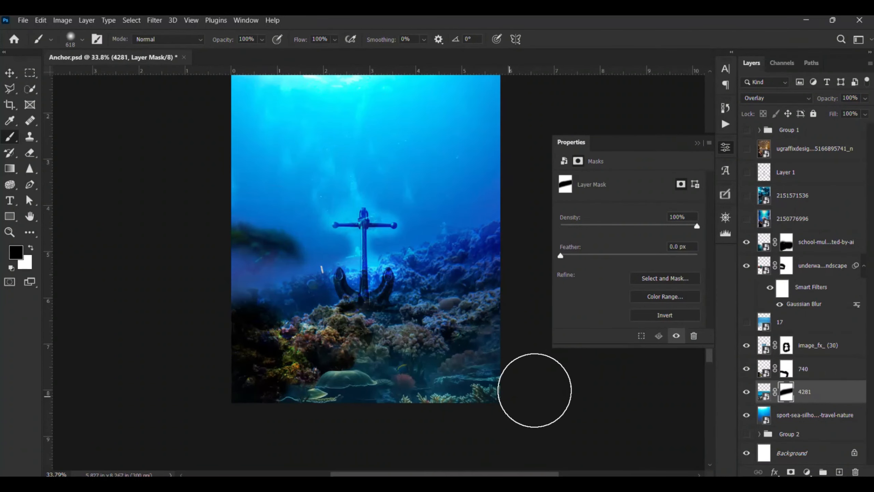
- Disable the layer mask on the image_fx_ (30) anchor layer and set its blend mode to Normal
{"action": "key", "text": "v"}
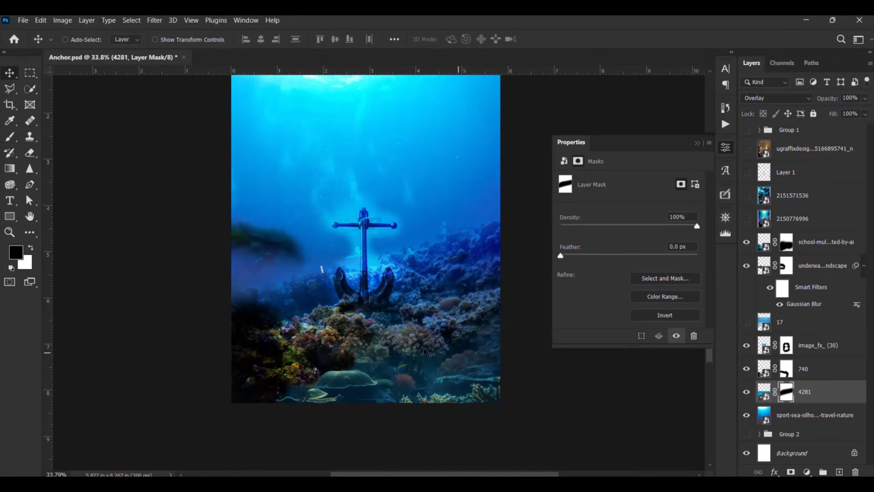
{"action": "left_click", "coordinate": [814, 344]}
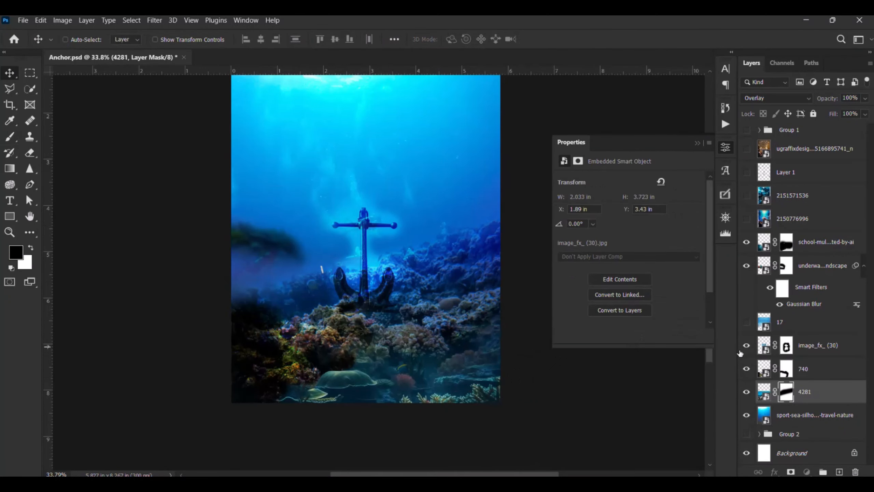
{"action": "left_click", "coordinate": [746, 345]}
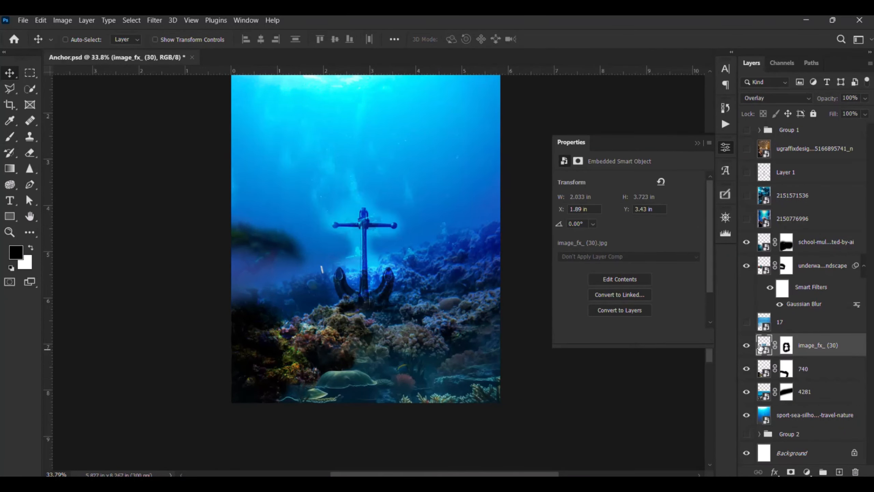
{"action": "scroll", "coordinate": [385, 274], "scroll_direction": "up", "scroll_amount": 2}
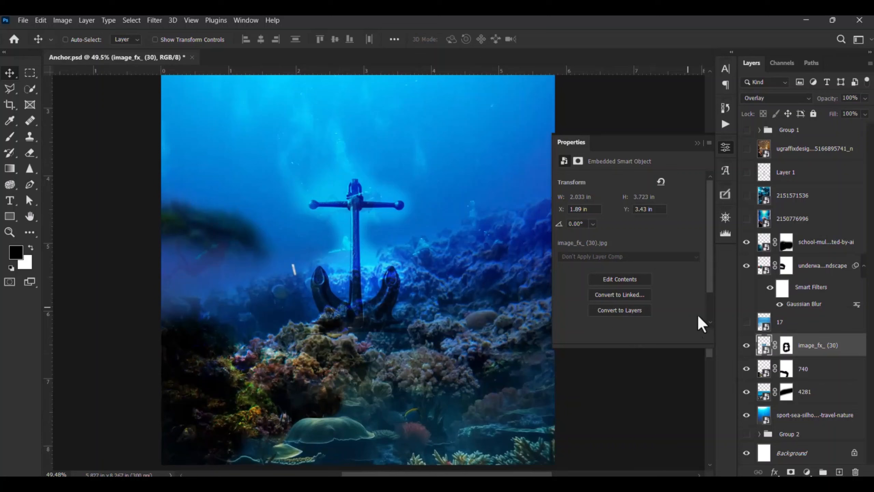
{"action": "left_click", "coordinate": [786, 345], "text": "shift"}
{"action": "left_click", "coordinate": [759, 103]}
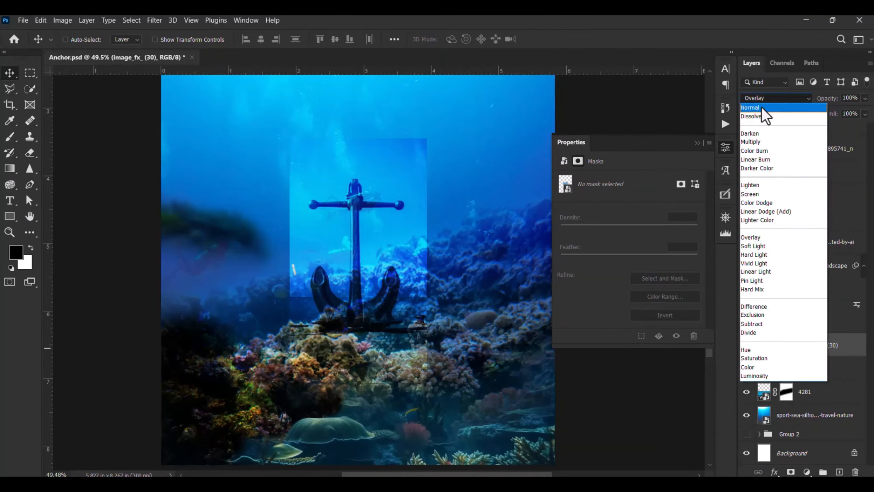
{"action": "left_click", "coordinate": [762, 104]}
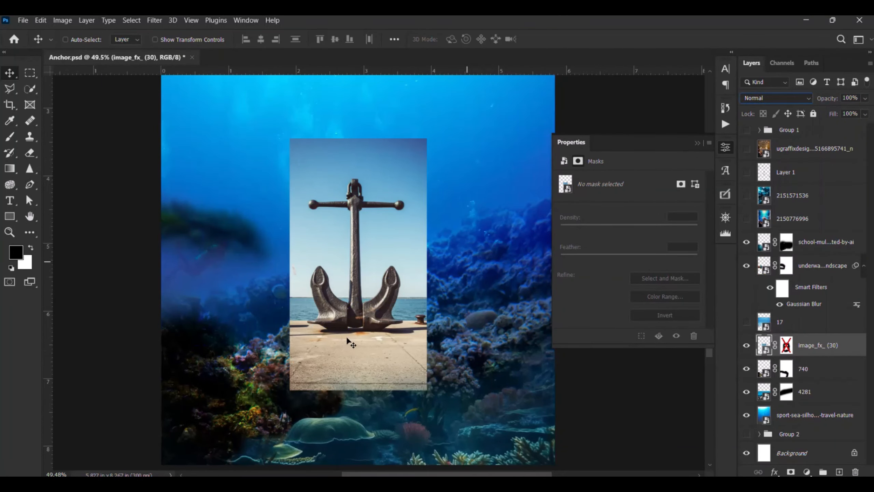
- Select the anchor in Select and Mask and preview its cutout On Black and On Layers
{"action": "scroll", "coordinate": [332, 355], "scroll_direction": "up", "scroll_amount": 3}
{"action": "scroll", "coordinate": [355, 317], "scroll_direction": "down", "scroll_amount": 2}
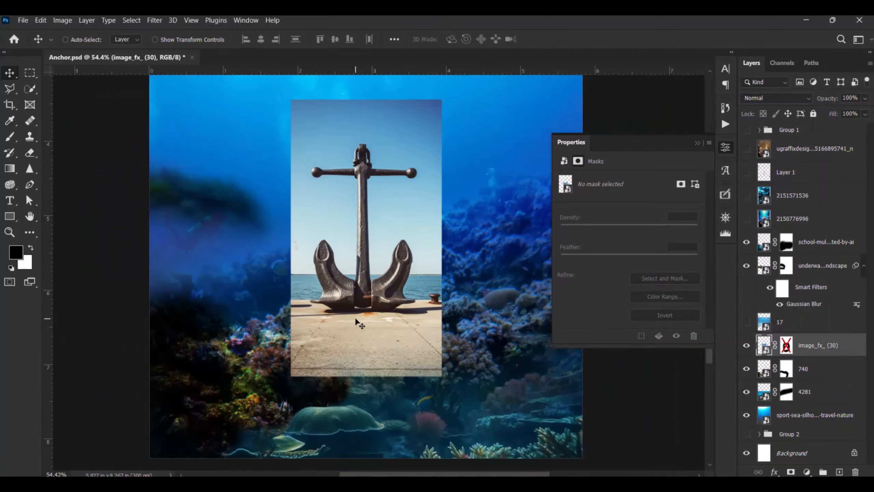
{"action": "scroll", "coordinate": [355, 317], "scroll_direction": "down", "scroll_amount": 2}
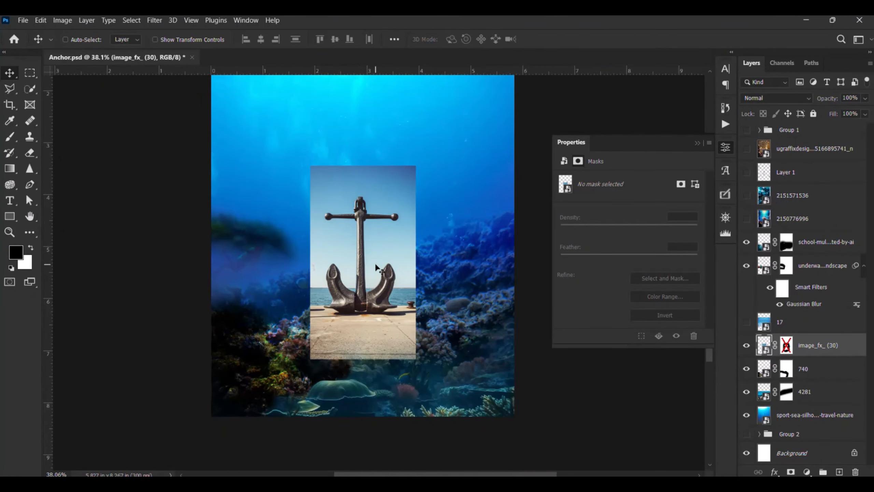
{"action": "scroll", "coordinate": [248, 264], "scroll_direction": "up", "scroll_amount": 6}
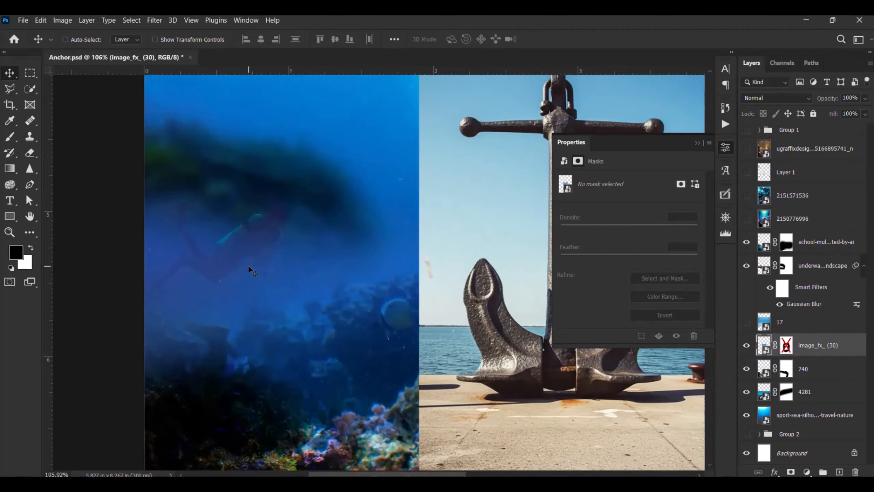
{"action": "scroll", "coordinate": [228, 223], "scroll_direction": "down", "scroll_amount": 6}
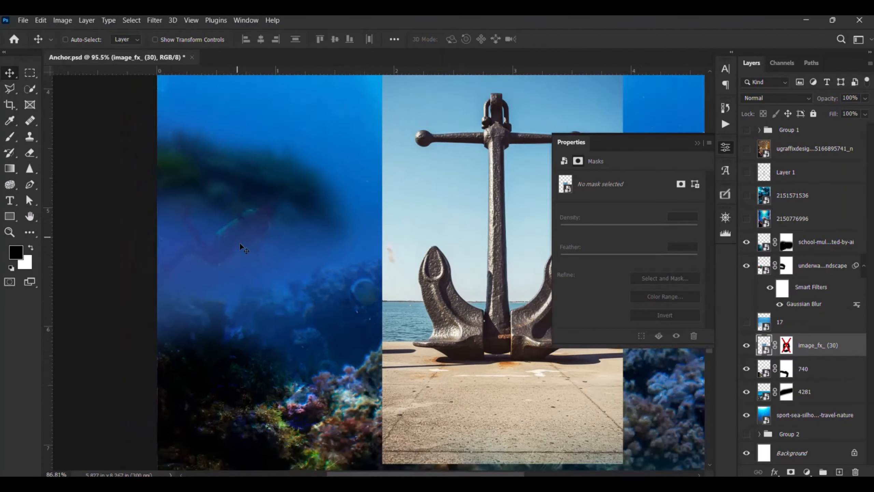
{"action": "scroll", "coordinate": [351, 148], "scroll_direction": "up", "scroll_amount": 1}
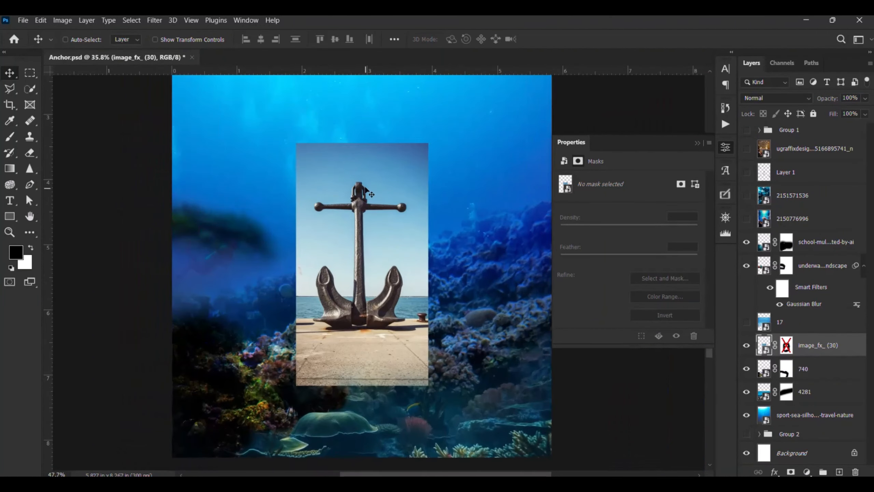
{"action": "key", "text": "w"}
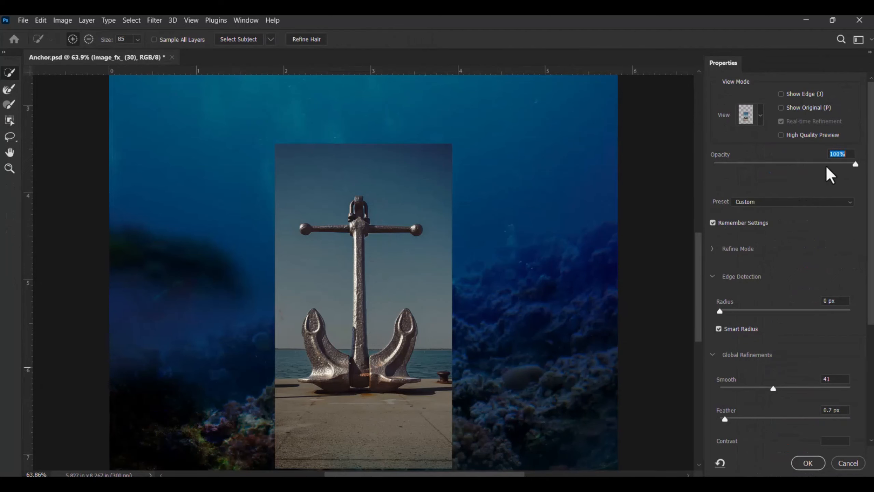
{"action": "key", "text": "a"}
{"action": "left_click", "coordinate": [760, 116]}
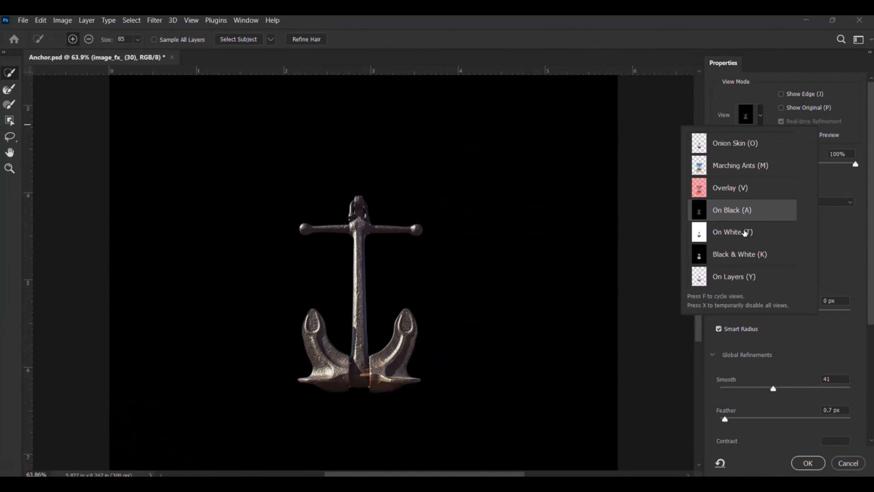
{"action": "left_click", "coordinate": [743, 276]}
{"action": "key", "text": "ctrl+minus"}
{"action": "key", "text": "ctrl+minus"}
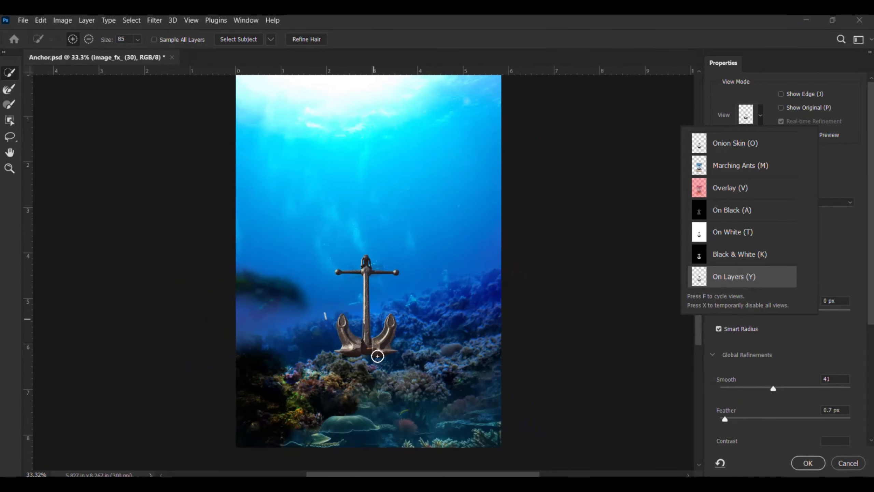
- Check the cutout's edges and output the anchor to a new masked layer with Smooth 41 and Feather 0.7 px
{"action": "scroll", "coordinate": [370, 363], "scroll_direction": "up", "scroll_amount": 5}
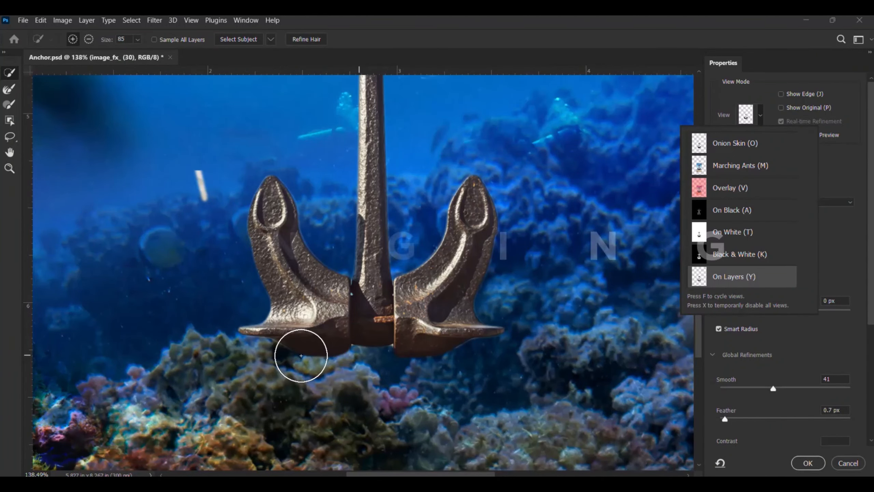
{"action": "scroll", "coordinate": [312, 342], "scroll_direction": "down", "scroll_amount": 3}
{"action": "scroll", "coordinate": [325, 337], "scroll_direction": "down", "scroll_amount": 2}
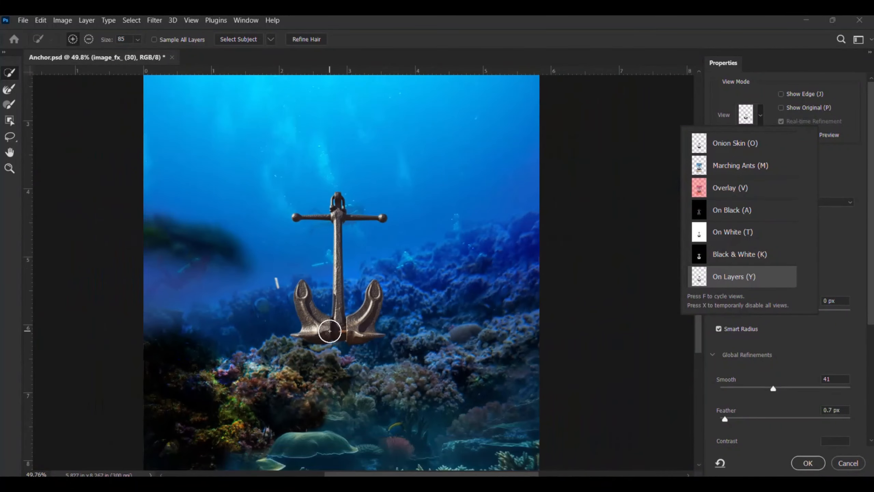
{"action": "left_click", "coordinate": [795, 354]}
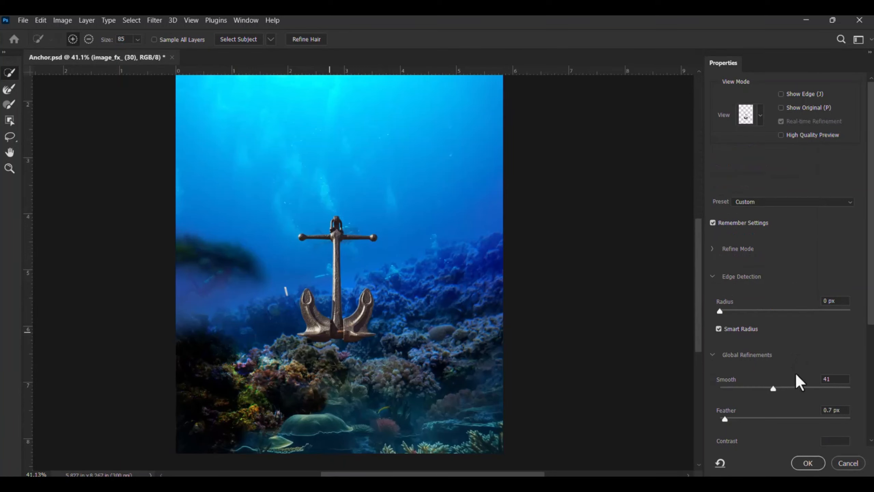
{"action": "scroll", "coordinate": [348, 300], "scroll_direction": "down", "scroll_amount": 3}
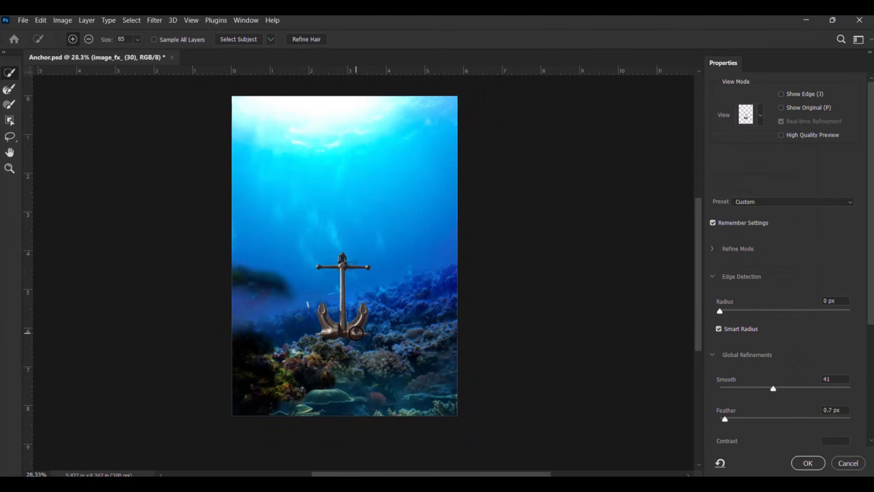
{"action": "scroll", "coordinate": [353, 315], "scroll_direction": "up", "scroll_amount": 2}
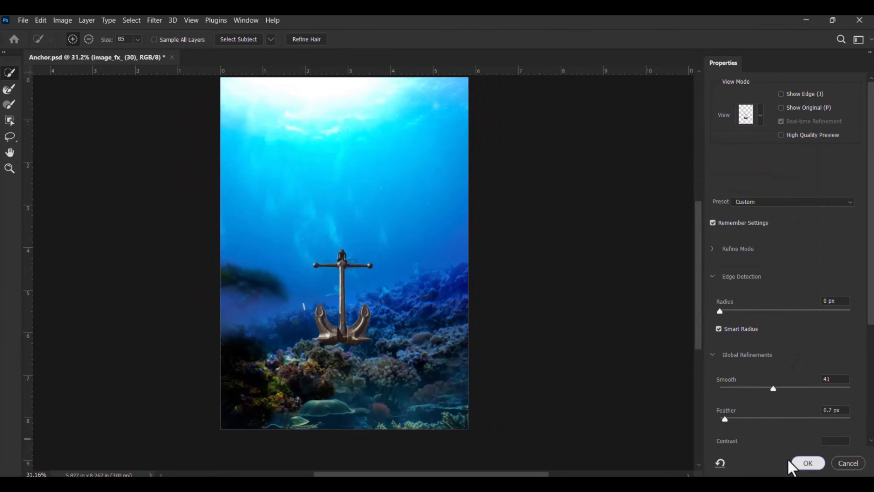
{"action": "key", "text": "Return"}
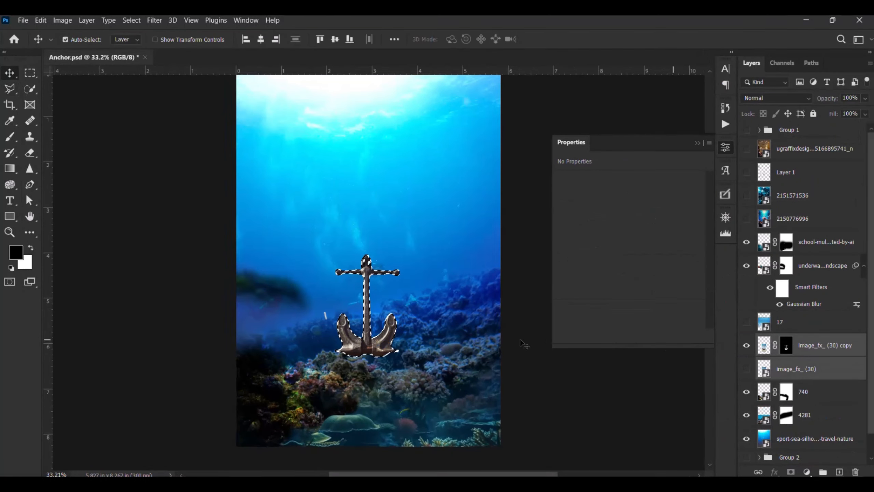
- Enlarge both image_fx_ (30) layers proportionally to about 6.34 × 11.62 in, positioned at X -0.25 in, Y -1.23 in
{"action": "key", "text": "ctrl+t"}
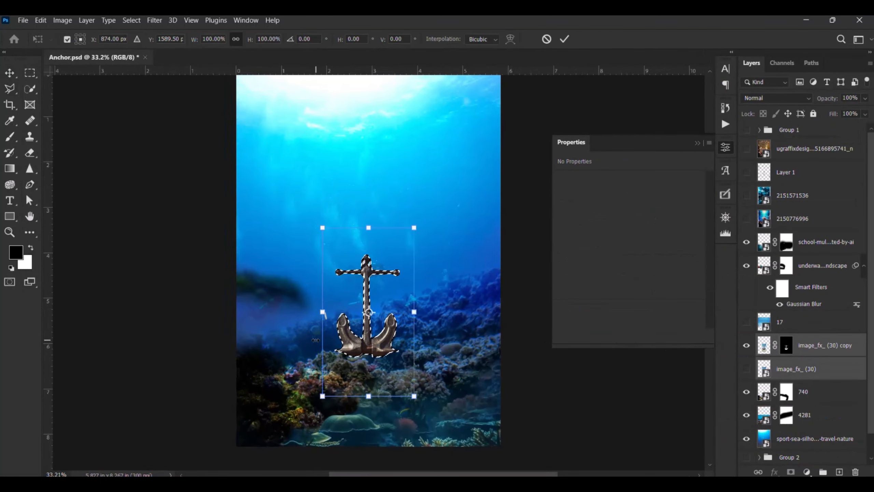
{"action": "scroll", "coordinate": [325, 308], "scroll_direction": "down", "scroll_amount": 3}
{"action": "left_click_drag", "start_coordinate": [349, 269], "coordinate": [349, 188]}
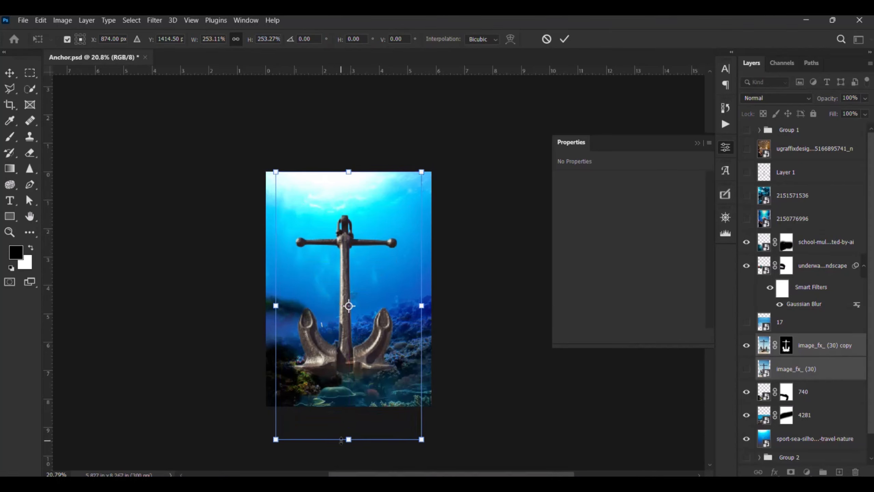
{"action": "left_click_drag", "start_coordinate": [349, 439], "coordinate": [349, 464]}
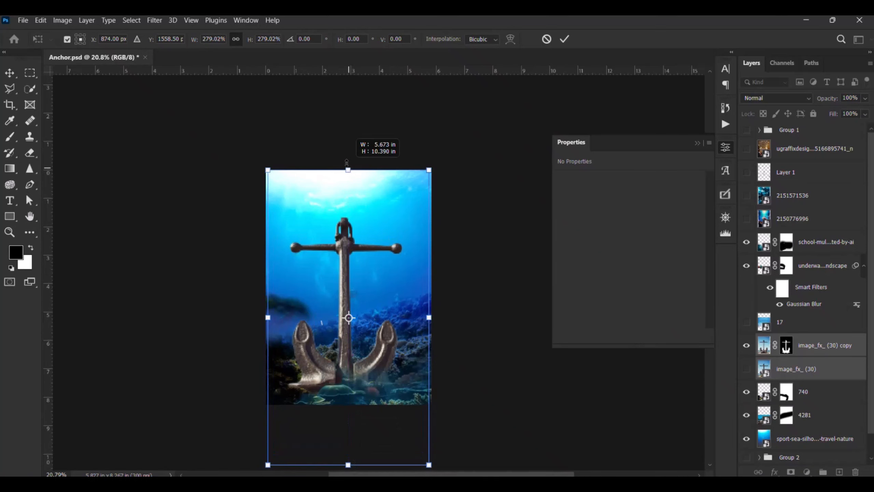
{"action": "left_click_drag", "start_coordinate": [347, 162], "coordinate": [347, 132]}
{"action": "key", "text": "Return"}
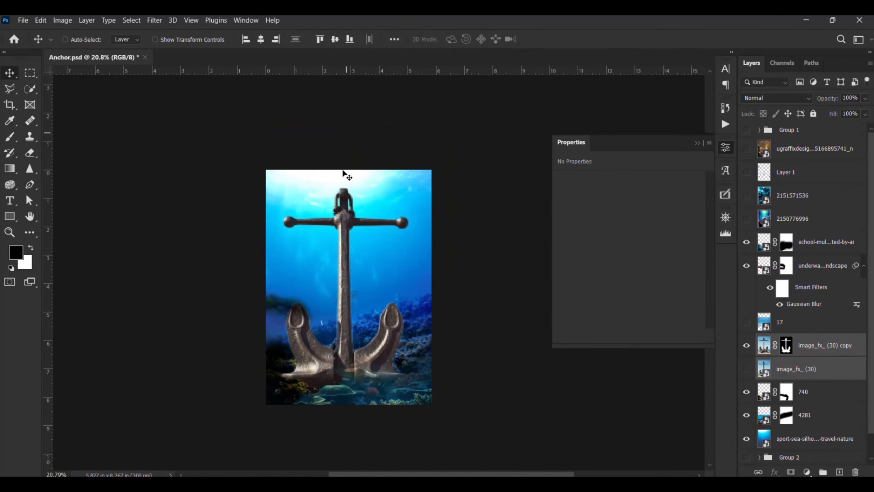
- Load the image_fx_ (30) copy layer's mask as a selection and try deleting the selected pixels from that layer
{"action": "left_click", "coordinate": [784, 351], "text": "ctrl"}
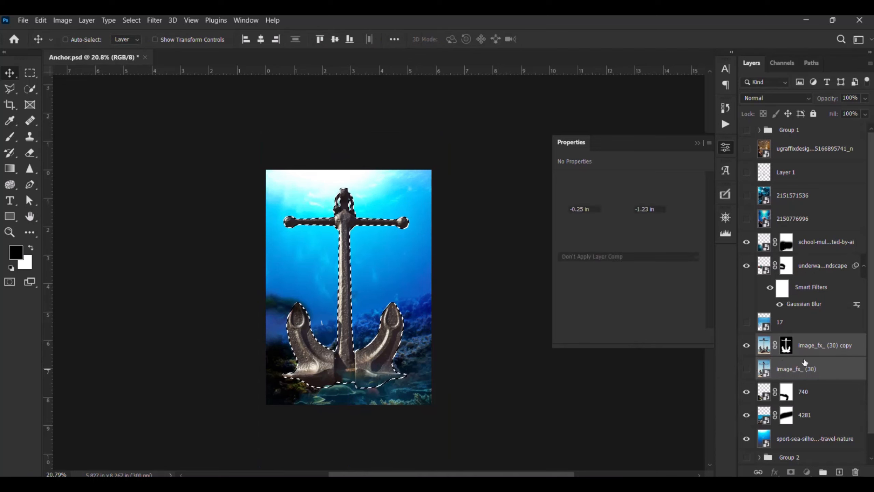
{"action": "left_click", "coordinate": [820, 347]}
{"action": "key", "text": "Delete"}
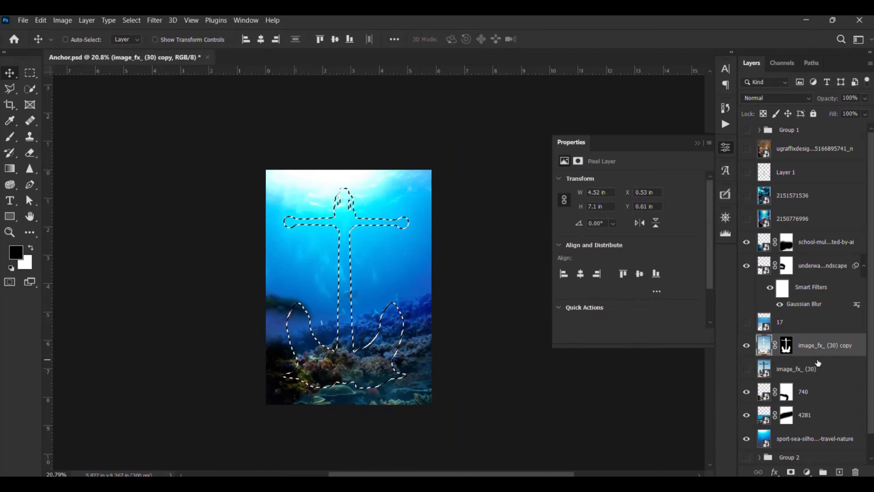
{"action": "key", "text": "ctrl+z"}
- Show the original image_fx_ (30) layer, hide its copy, and output the selected anchor through Select and Mask to a new masked layer
{"action": "left_click", "coordinate": [811, 370]}
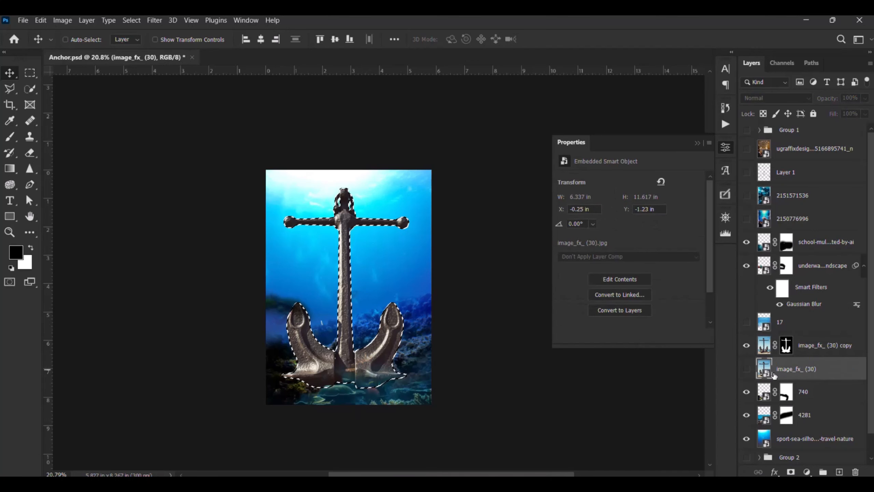
{"action": "left_click", "coordinate": [747, 369]}
{"action": "left_click", "coordinate": [746, 345]}
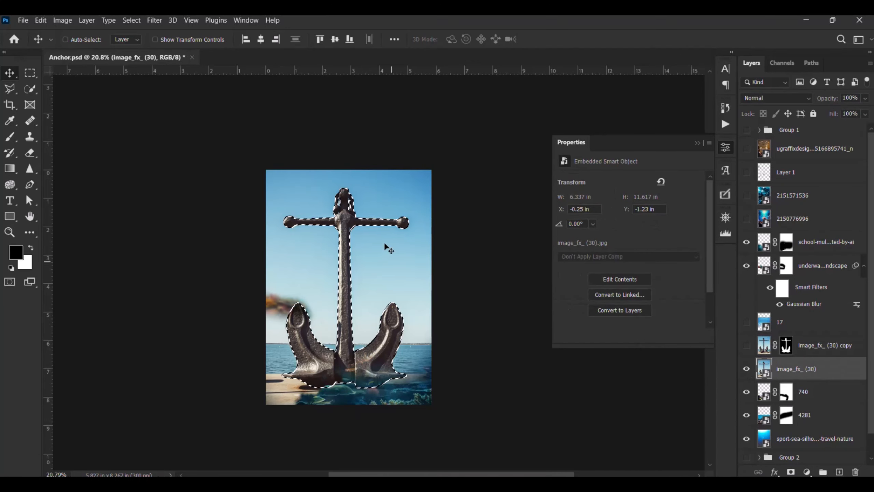
{"action": "key", "text": "ctrl+alt+r"}
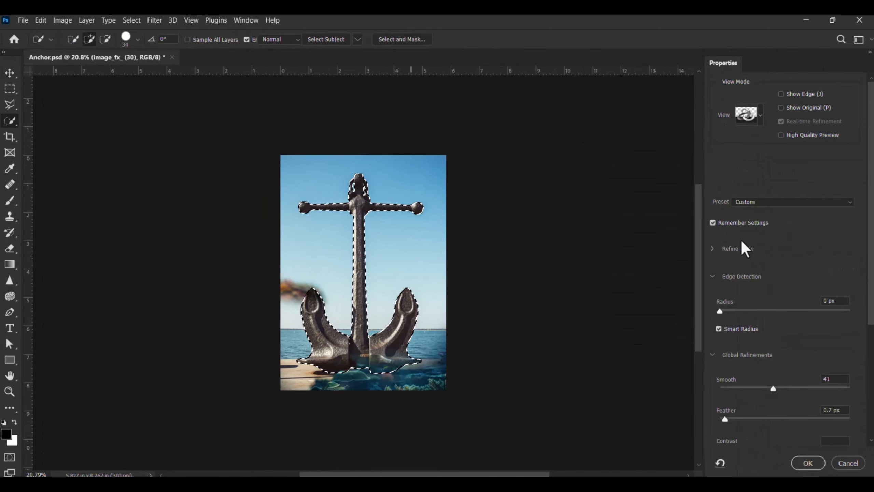
{"action": "left_click", "coordinate": [805, 462]}
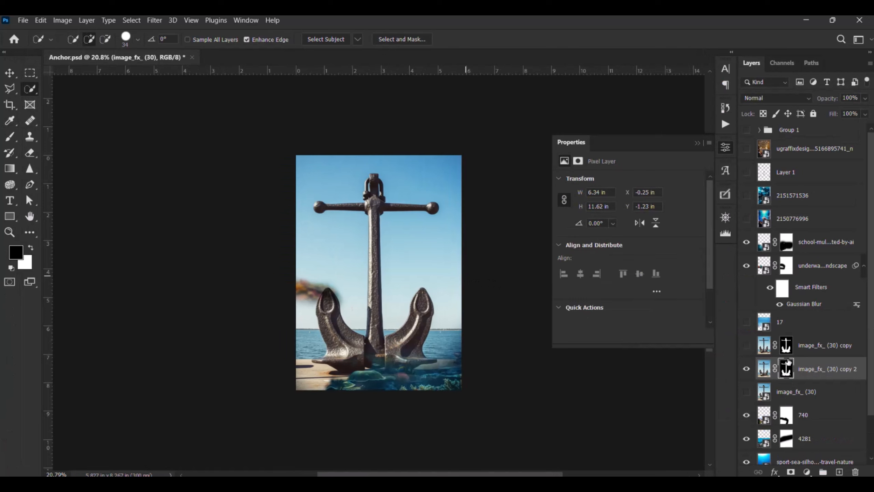
- Delete the older image_fx_ (30) copy layer, keeping the newly masked anchor copy
{"action": "left_click", "coordinate": [816, 348]}
{"action": "key", "text": "Delete"}
{"action": "key", "text": "ctrl+t"}
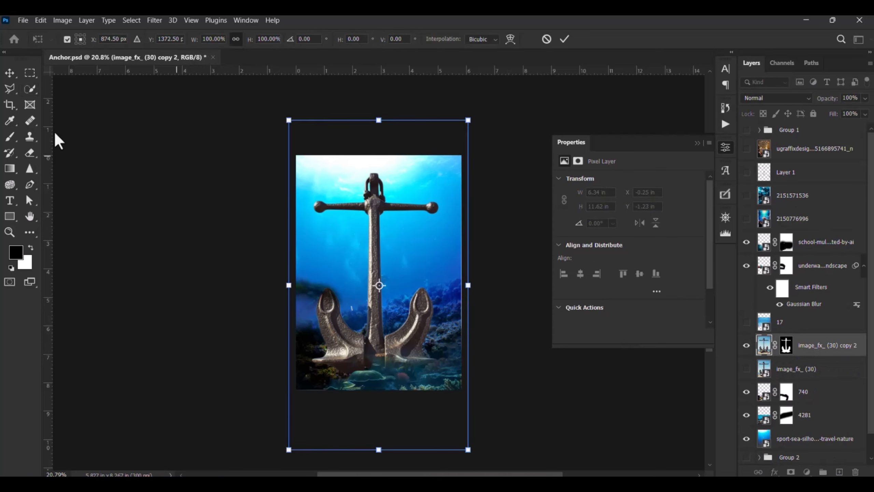
- Copy the cut-out anchor to its own smart object layer, scale it to 35.50%, and place it at X 2.11 in, Y 4.04 in
{"action": "left_click", "coordinate": [30, 72]}
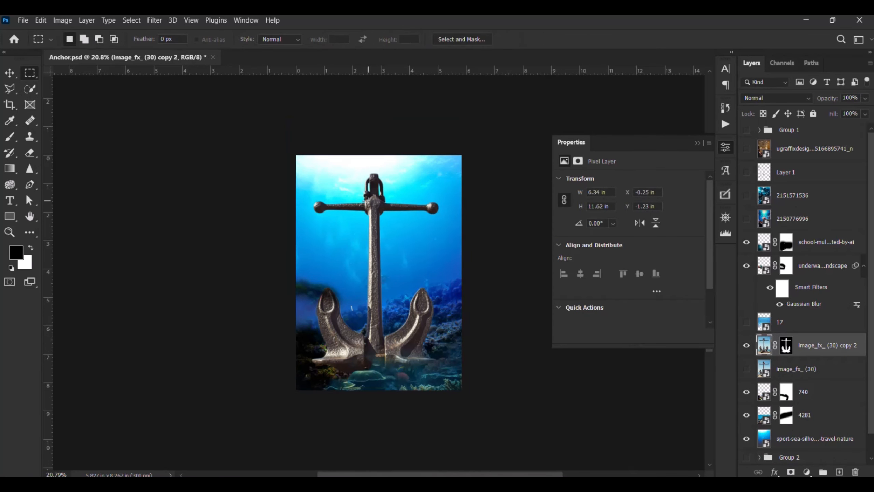
{"action": "left_click_drag", "start_coordinate": [297, 156], "coordinate": [462, 417]}
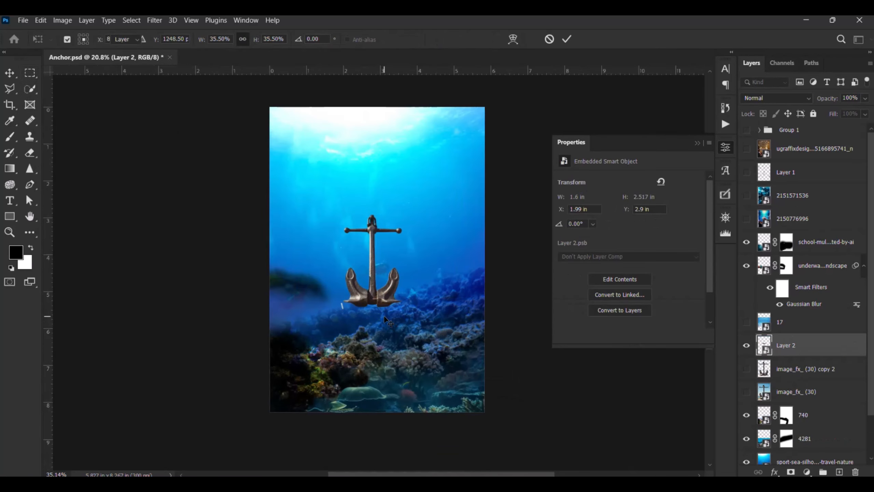
{"action": "left_click_drag", "start_coordinate": [365, 280], "coordinate": [343, 315]}
- Mask out the stray light speck beside the anchor by painting black on the school-multi-ed-fish-motion-generated-by-ai layer's mask
{"action": "scroll", "coordinate": [337, 309], "scroll_direction": "up", "scroll_amount": 5, "text": "alt"}
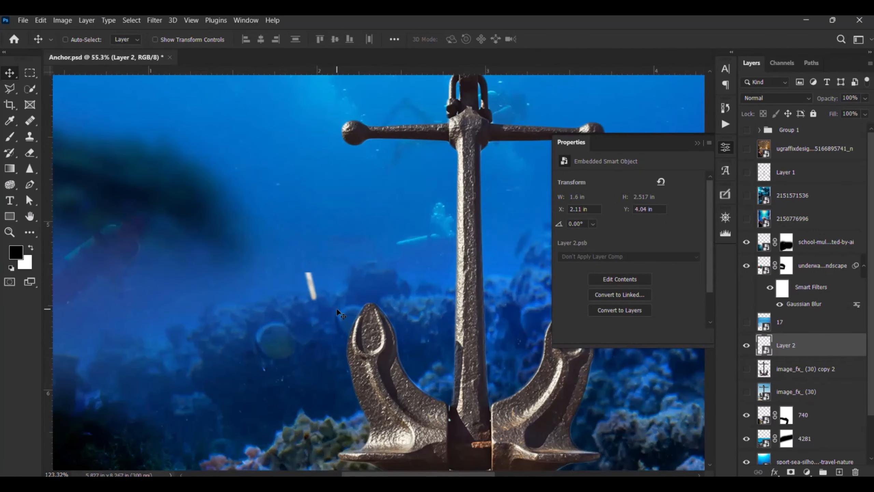
{"action": "left_click", "coordinate": [312, 288], "text": "ctrl"}
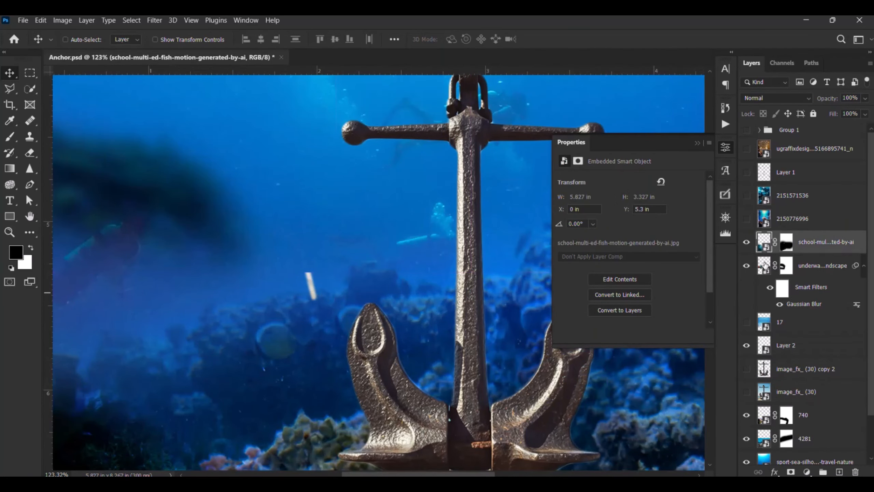
{"action": "left_click", "coordinate": [785, 245]}
{"action": "key", "text": "b"}
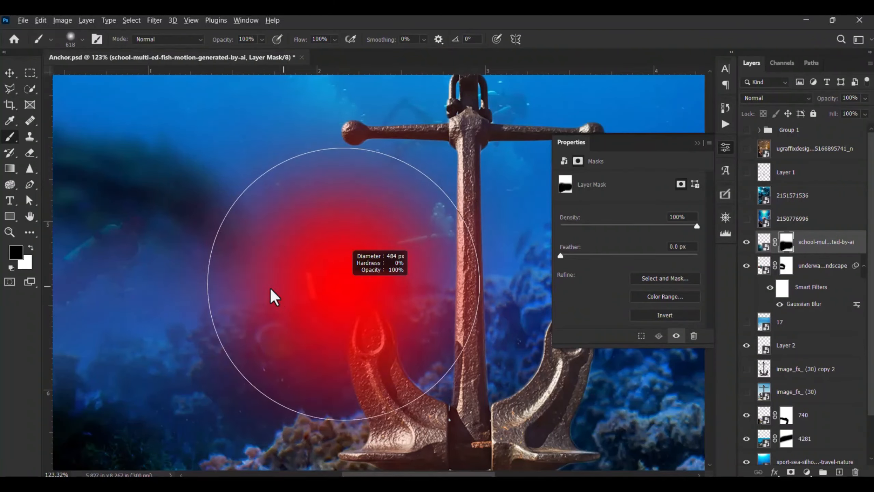
{"action": "left_click_drag", "start_coordinate": [312, 296], "coordinate": [306, 291]}
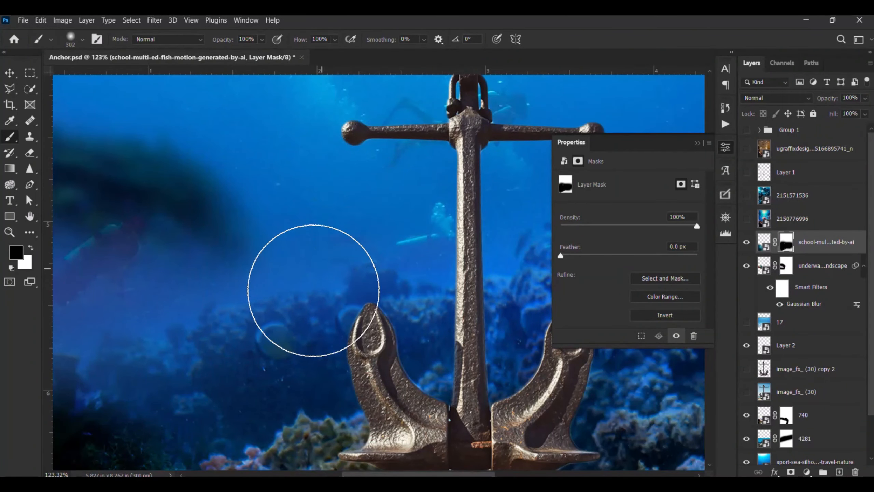
{"action": "key", "text": "v"}
{"action": "scroll", "coordinate": [382, 289], "scroll_direction": "down", "scroll_amount": 5}
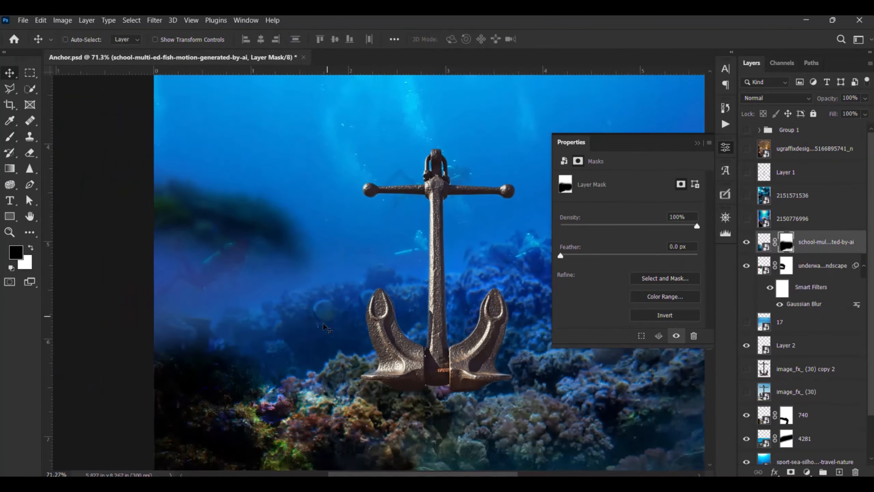
- Hide the anchor on Layer 2 and paint white on the 4281 layer's mask to restore the coral beneath it
{"action": "scroll", "coordinate": [379, 368], "scroll_direction": "up", "scroll_amount": 2}
{"action": "scroll", "coordinate": [378, 368], "scroll_direction": "up", "scroll_amount": 6}
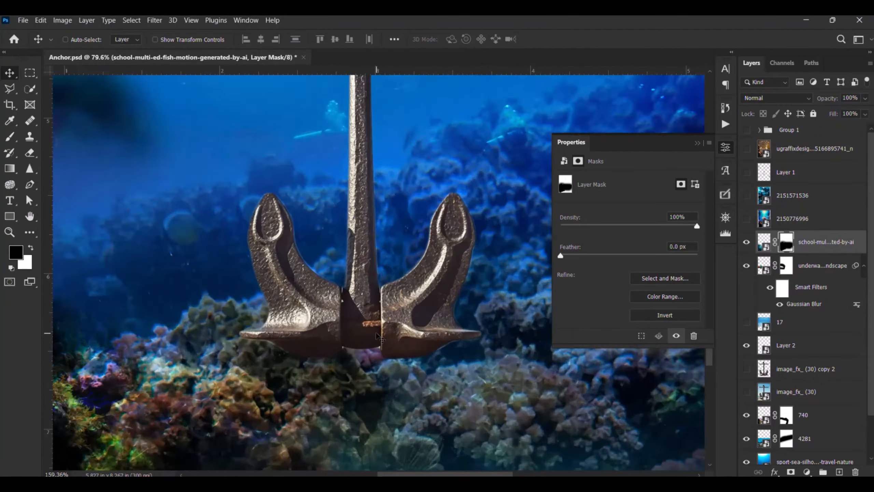
{"action": "left_click", "coordinate": [351, 339], "text": "ctrl"}
{"action": "scroll", "coordinate": [351, 339], "scroll_direction": "down", "scroll_amount": 4}
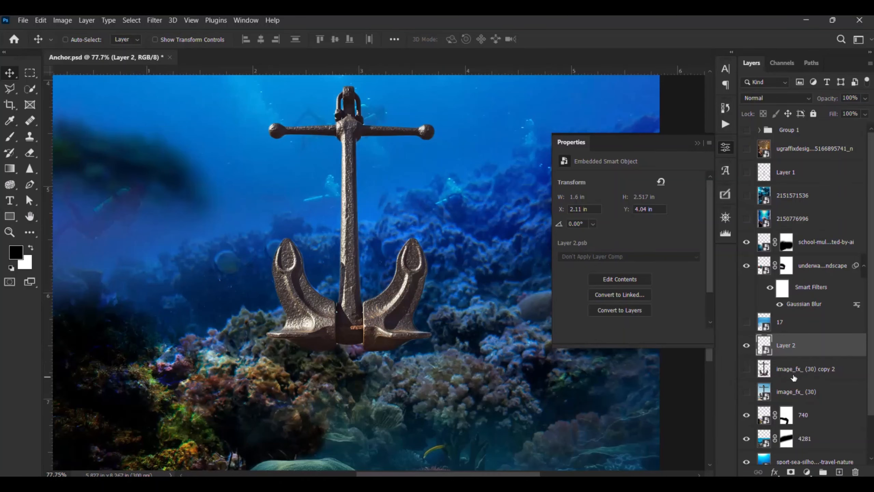
{"action": "left_click", "coordinate": [810, 345], "text": "ctrl"}
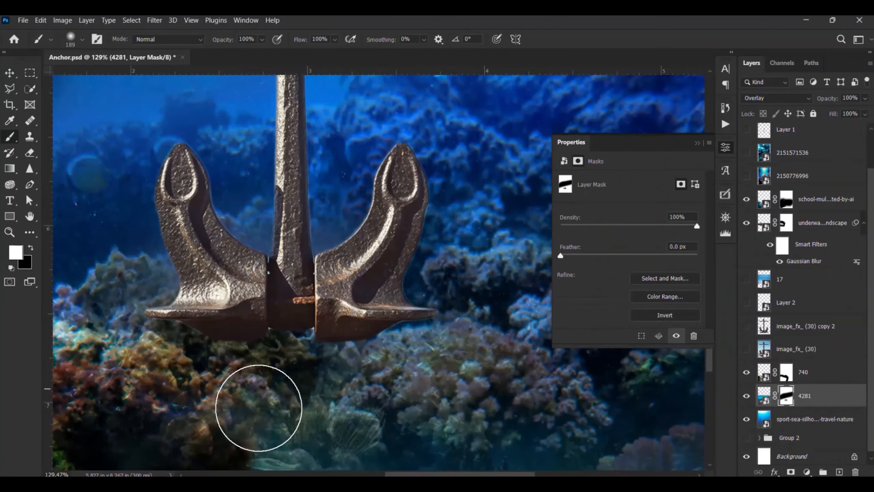
{"action": "scroll", "coordinate": [257, 406], "scroll_direction": "up", "scroll_amount": 8}
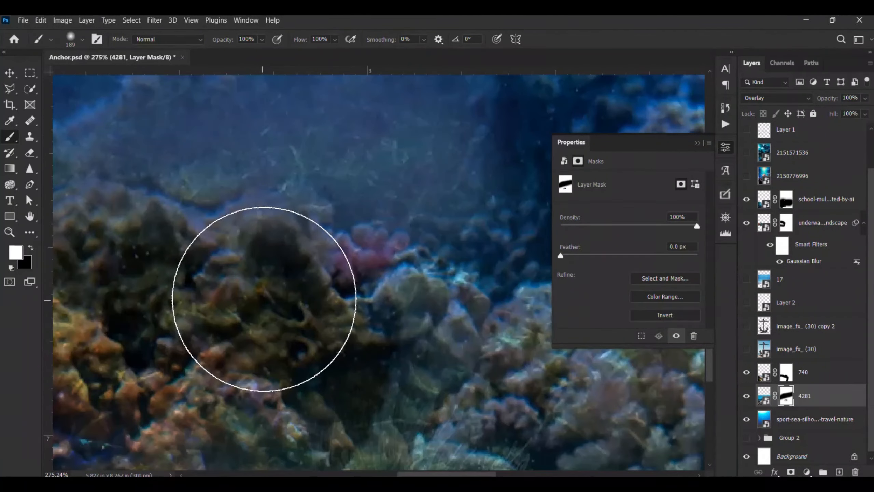
{"action": "left_click_drag", "start_coordinate": [264, 298], "coordinate": [187, 279]}
{"action": "scroll", "coordinate": [331, 263], "scroll_direction": "down", "scroll_amount": 2}
{"action": "scroll", "coordinate": [331, 263], "scroll_direction": "down", "scroll_amount": 2}
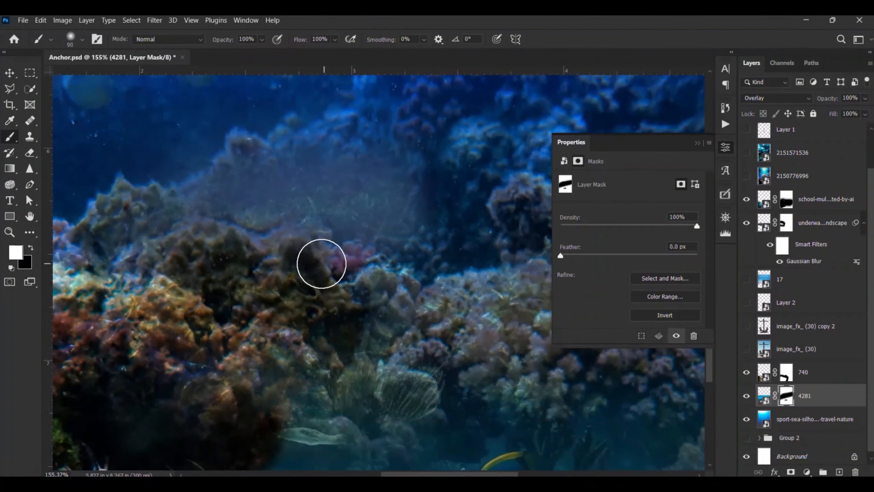
{"action": "mouse_move", "coordinate": [281, 185]}
{"action": "left_mouse_down"}
{"action": "mouse_move", "coordinate": [250, 162]}
{"action": "mouse_move", "coordinate": [199, 186]}
{"action": "left_mouse_up"}
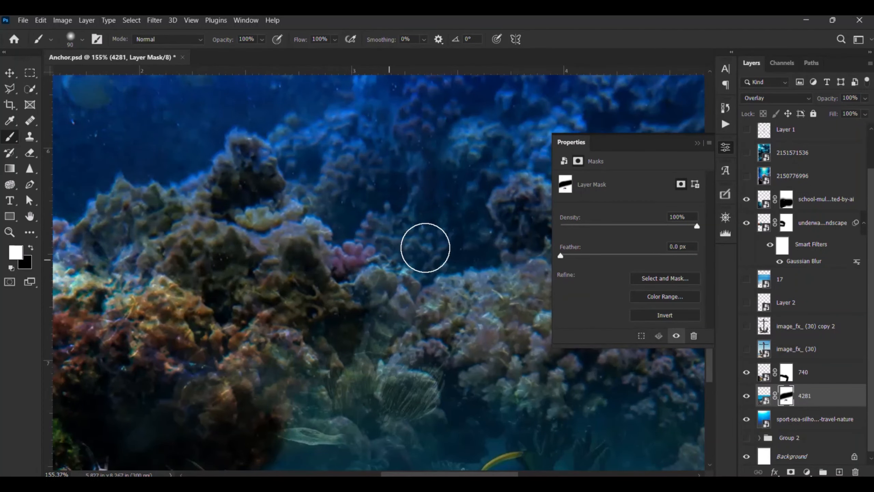
- Add a white layer mask to the hidden Layer 2 and make the 740 layer active
{"action": "scroll", "coordinate": [367, 300], "scroll_direction": "down", "scroll_amount": 2}
{"action": "scroll", "coordinate": [293, 289], "scroll_direction": "up", "scroll_amount": 3}
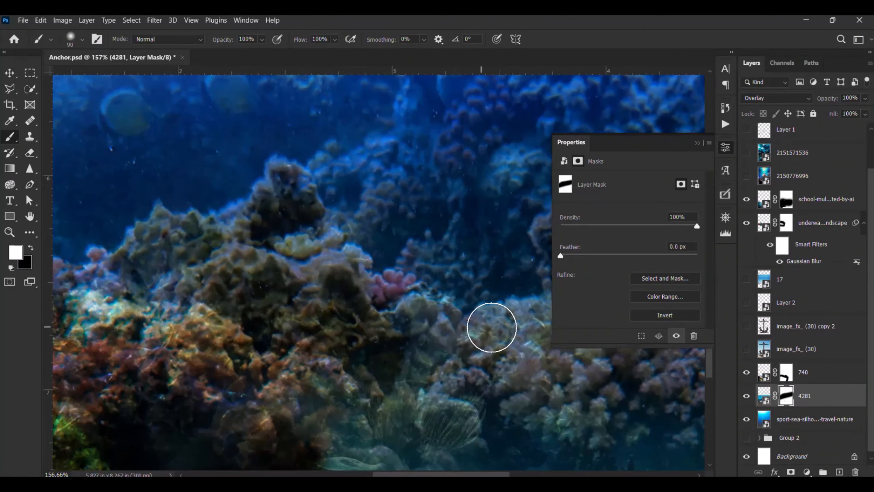
{"action": "scroll", "coordinate": [169, 287], "scroll_direction": "down", "scroll_amount": 1}
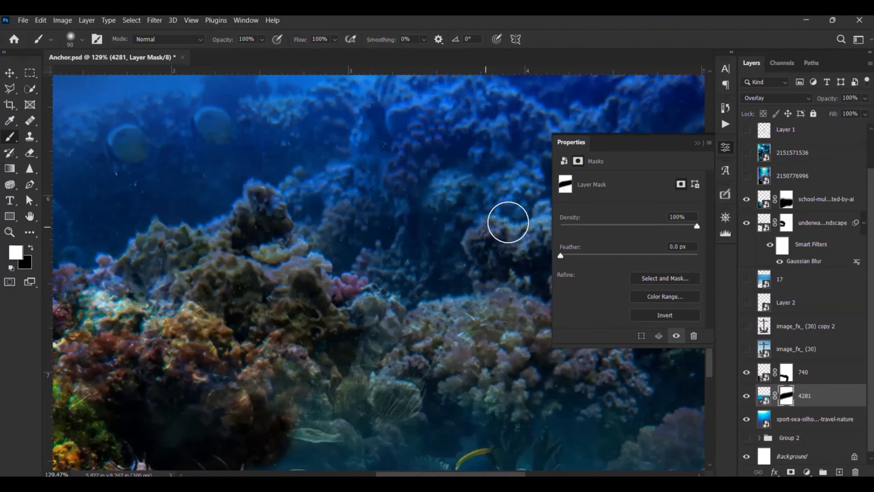
{"action": "scroll", "coordinate": [289, 270], "scroll_direction": "down", "scroll_amount": 2}
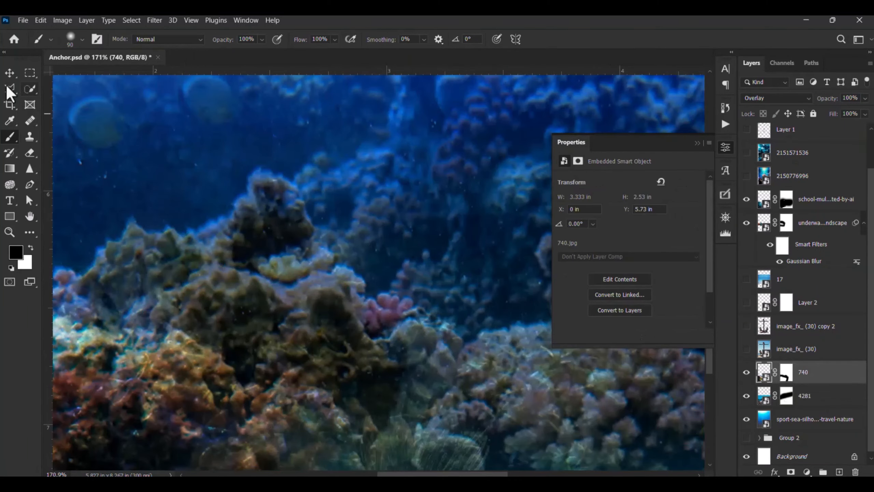
- Start a Polygonal Lasso outline along the coral peak and the pink coral where the anchor stands
{"action": "left_click", "coordinate": [9, 90]}
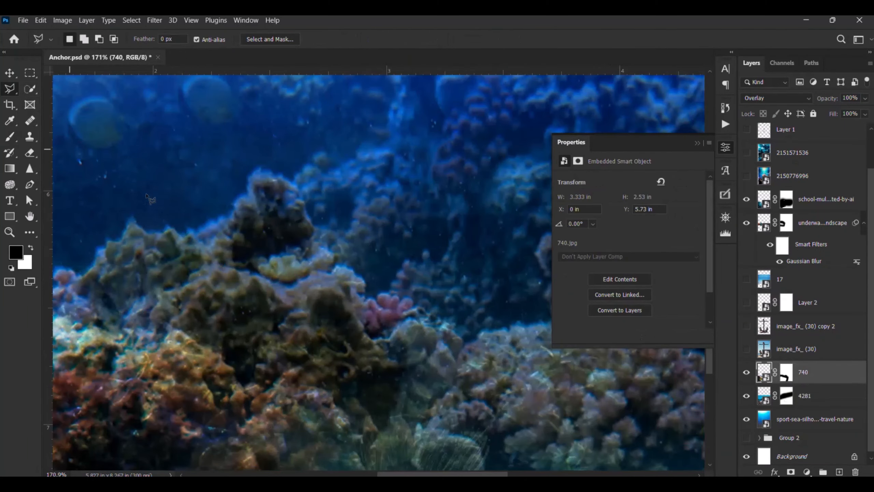
{"action": "scroll", "coordinate": [279, 208], "scroll_direction": "down", "scroll_amount": 3}
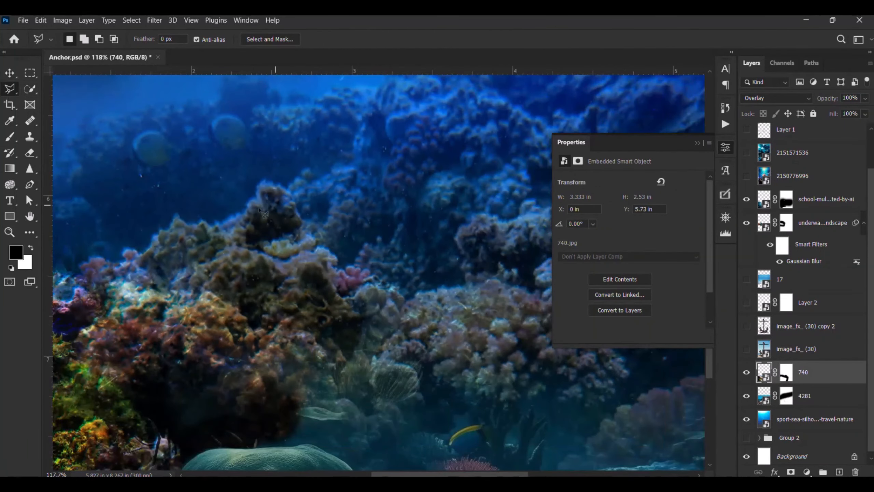
{"action": "scroll", "coordinate": [171, 231], "scroll_direction": "up", "scroll_amount": 4}
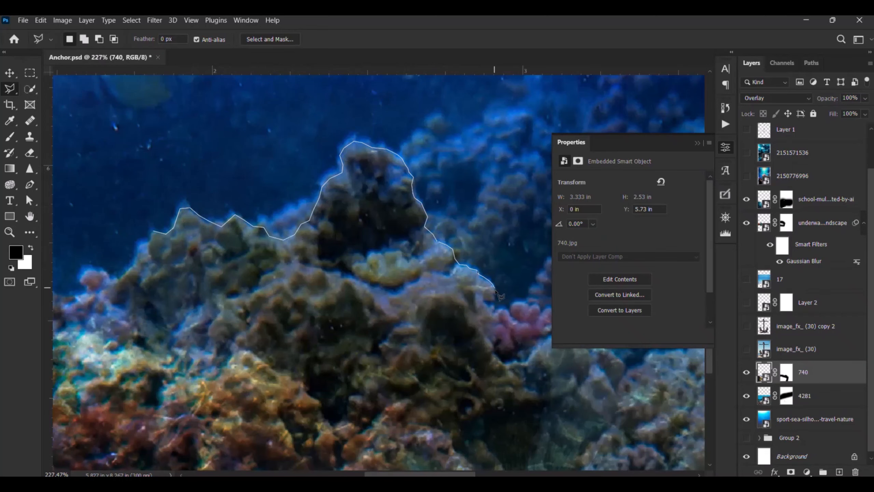
{"action": "left_click", "coordinate": [523, 304]}
{"action": "left_click_drag", "start_coordinate": [523, 303], "coordinate": [268, 300]}
{"action": "scroll", "coordinate": [269, 301], "scroll_direction": "down", "scroll_amount": 4}
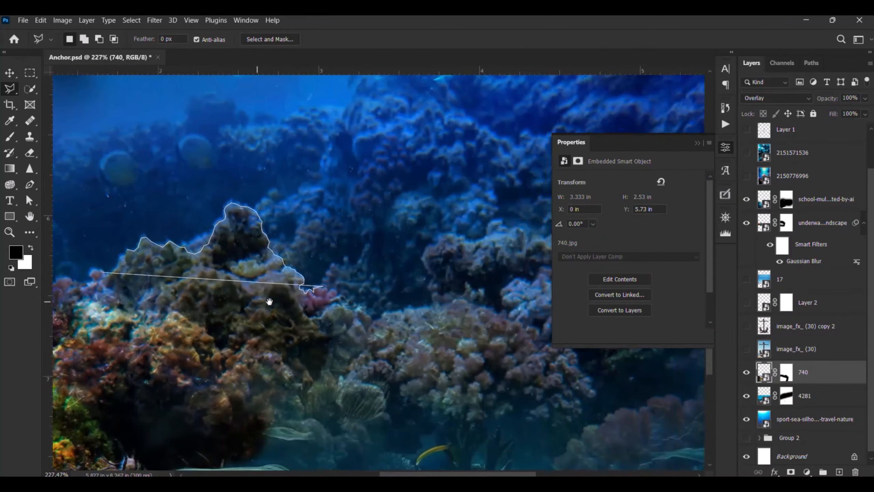
{"action": "scroll", "coordinate": [267, 301], "scroll_direction": "up", "scroll_amount": 4}
{"action": "scroll", "coordinate": [267, 301], "scroll_direction": "up", "scroll_amount": 3}
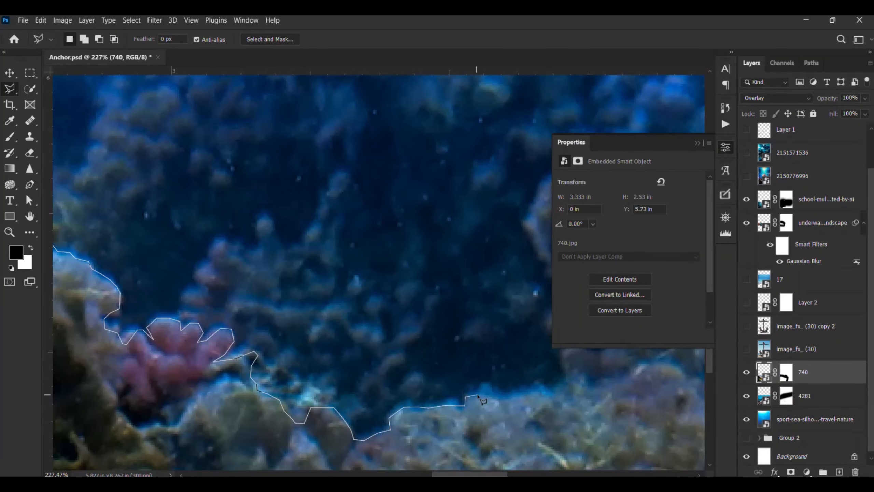
- Continue the lasso outline along the reef's upper edge and the smooth rock to the canvas's right edge
{"action": "scroll", "coordinate": [477, 395], "scroll_direction": "down", "scroll_amount": 7}
{"action": "scroll", "coordinate": [432, 318], "scroll_direction": "up", "scroll_amount": 3}
{"action": "left_click", "coordinate": [432, 317]}
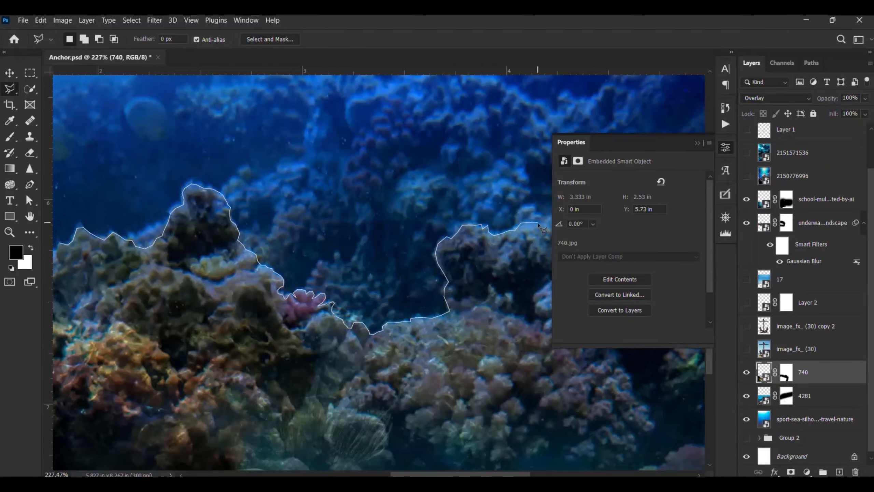
{"action": "mouse_move", "coordinate": [540, 227]}
{"action": "left_mouse_down"}
{"action": "mouse_move", "coordinate": [272, 277]}
{"action": "mouse_move", "coordinate": [280, 275]}
{"action": "left_mouse_up"}
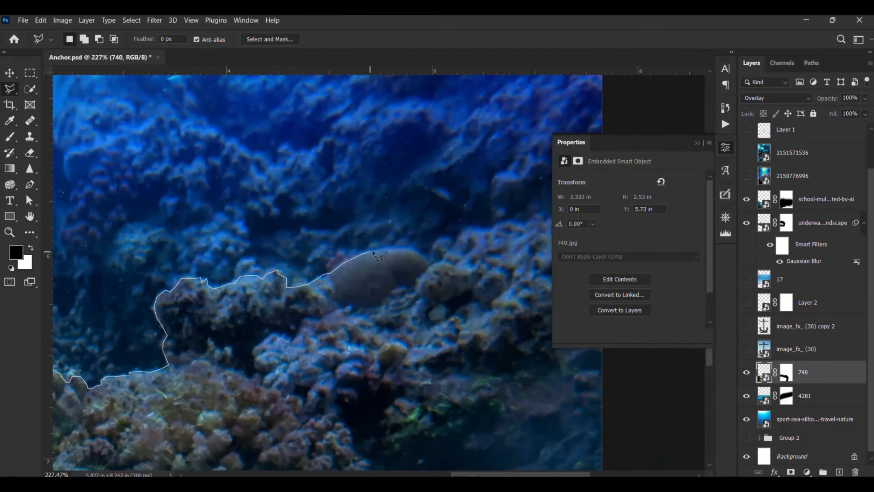
{"action": "left_click_drag", "start_coordinate": [505, 226], "coordinate": [429, 245]}
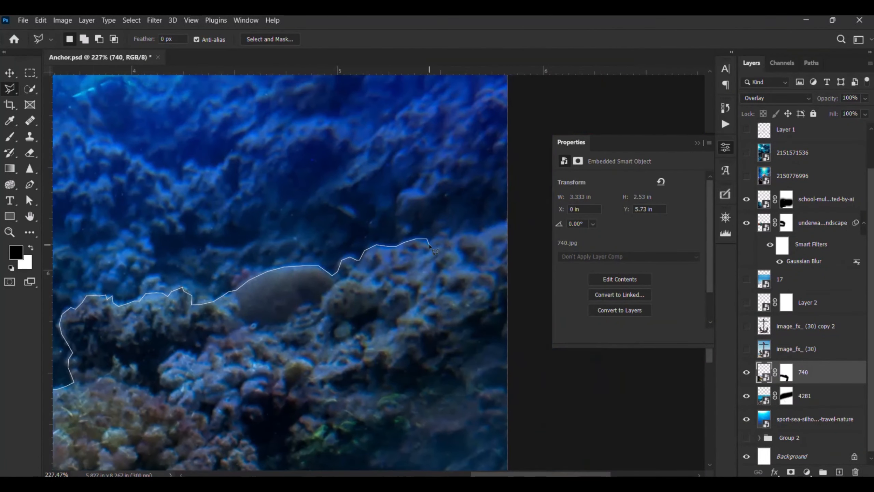
{"action": "left_click", "coordinate": [477, 234]}
{"action": "left_click", "coordinate": [509, 221]}
- Carry the lasso outline outside the canvas, around its lower right corner and along its bottom edge to the lower left corner
{"action": "scroll", "coordinate": [512, 210], "scroll_direction": "down", "scroll_amount": 4}
{"action": "left_click", "coordinate": [685, 358]}
{"action": "mouse_move", "coordinate": [378, 327]}
{"action": "left_mouse_down"}
{"action": "mouse_move", "coordinate": [533, 224]}
{"action": "mouse_move", "coordinate": [266, 239]}
{"action": "left_mouse_up"}
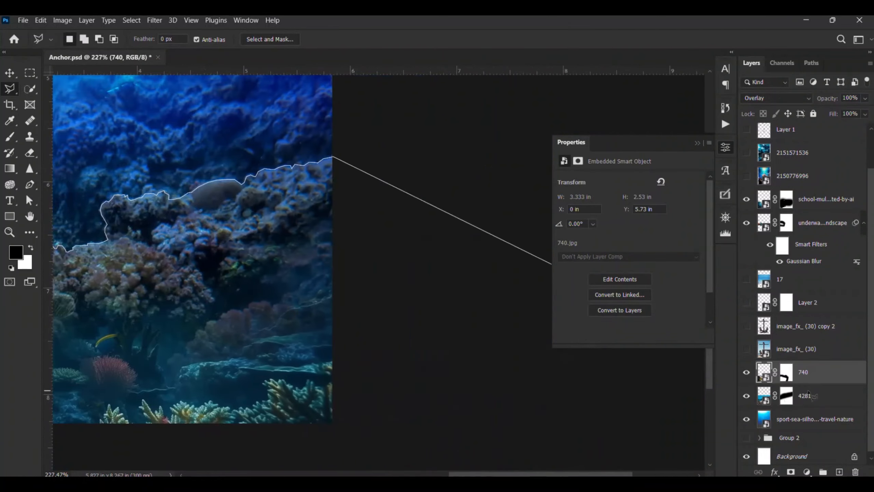
{"action": "left_click", "coordinate": [660, 369]}
{"action": "left_click_drag", "start_coordinate": [404, 337], "coordinate": [399, 299]}
{"action": "key", "text": "BackSpace"}
{"action": "key", "text": "BackSpace"}
{"action": "left_click", "coordinate": [336, 395]}
{"action": "left_click_drag", "start_coordinate": [223, 386], "coordinate": [564, 320]}
{"action": "left_click_drag", "start_coordinate": [103, 330], "coordinate": [305, 358]}
{"action": "left_click", "coordinate": [251, 349]}
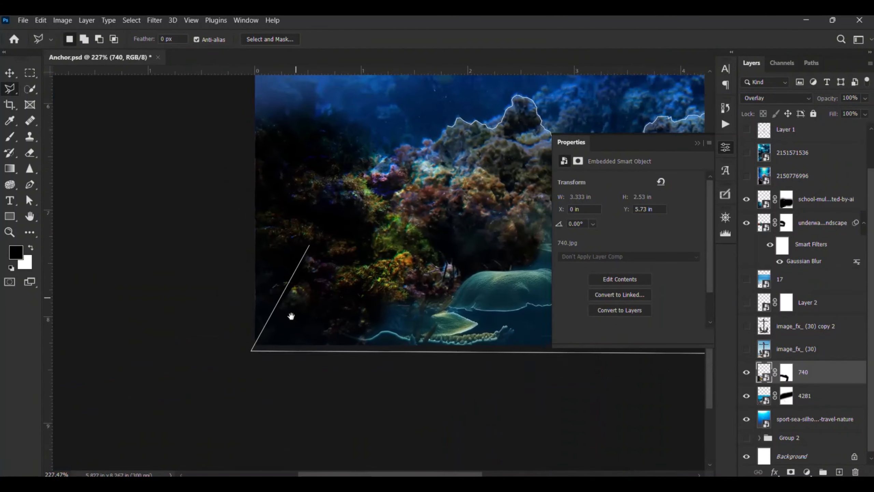
- Trace the dark reef on the left up to the starting point and close the foreground coral selection
{"action": "left_click_drag", "start_coordinate": [290, 315], "coordinate": [195, 447]}
{"action": "left_click", "coordinate": [148, 242]}
{"action": "left_click", "coordinate": [172, 251]}
{"action": "left_click", "coordinate": [271, 287]}
{"action": "scroll", "coordinate": [270, 287], "scroll_direction": "up", "scroll_amount": 4}
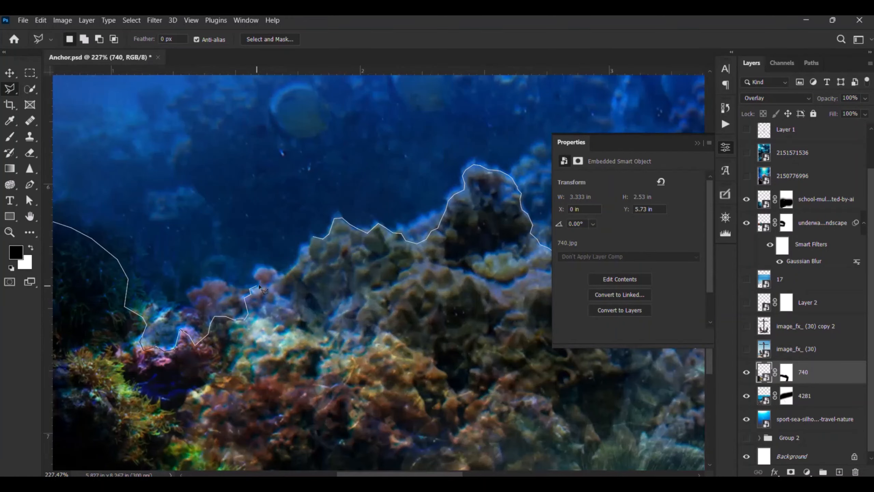
{"action": "left_click", "coordinate": [313, 237]}
{"action": "scroll", "coordinate": [258, 261], "scroll_direction": "down", "scroll_amount": 3}
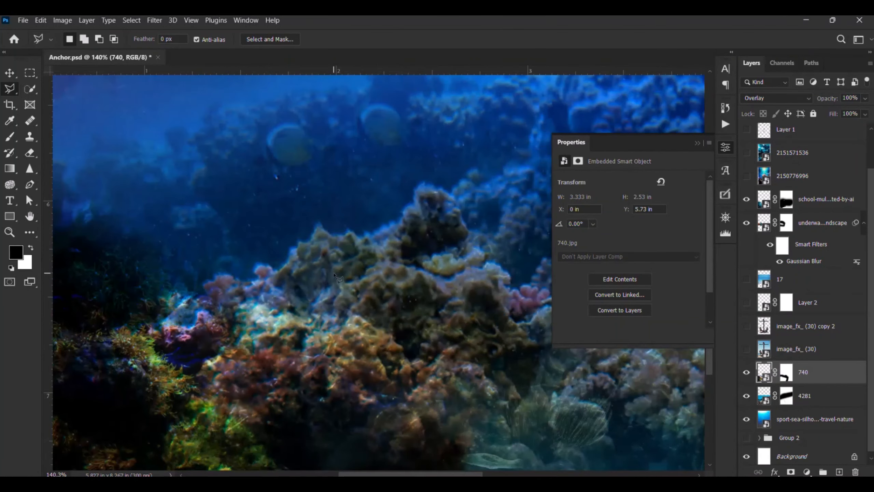
- Target Layer 2's mask with the coral selection active and show the anchor layer
{"action": "left_click", "coordinate": [807, 395]}
{"action": "scroll", "coordinate": [329, 337], "scroll_direction": "down", "scroll_amount": 5}
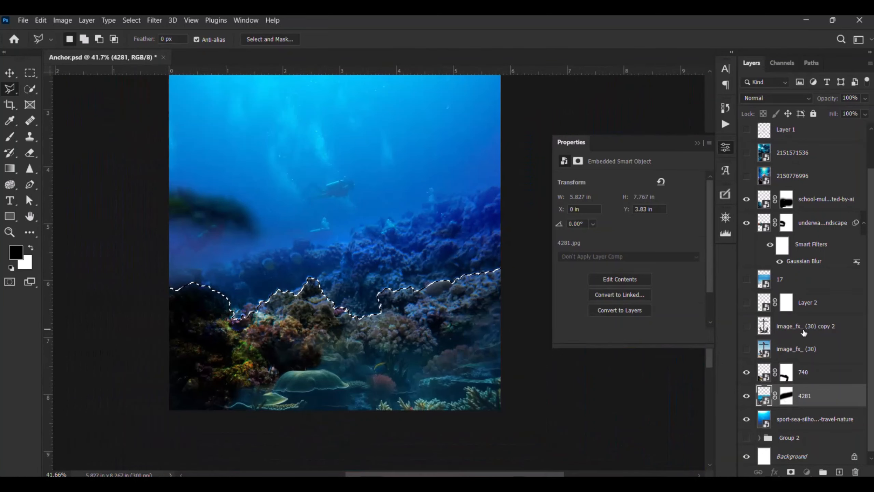
{"action": "left_click", "coordinate": [760, 327]}
{"action": "left_click", "coordinate": [787, 309]}
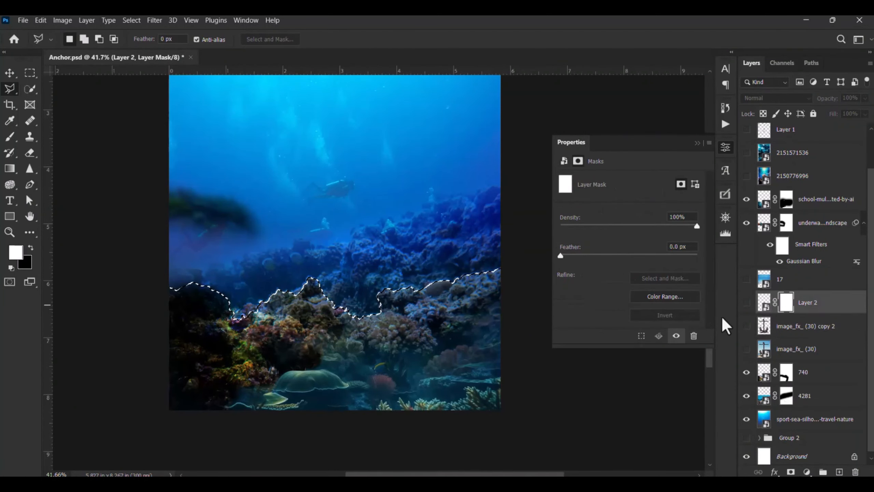
{"action": "scroll", "coordinate": [315, 380], "scroll_direction": "down", "scroll_amount": 3}
{"action": "left_click_drag", "start_coordinate": [315, 380], "coordinate": [298, 439]}
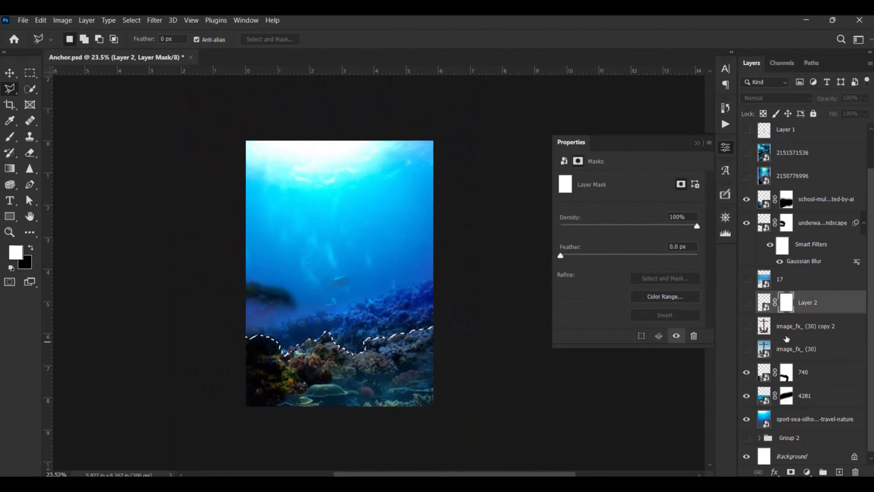
{"action": "left_click", "coordinate": [745, 303]}
- Toggle the anchor layer's visibility to compare the anchor's base with the foreground coral selection
{"action": "scroll", "coordinate": [334, 382], "scroll_direction": "up", "scroll_amount": 3}
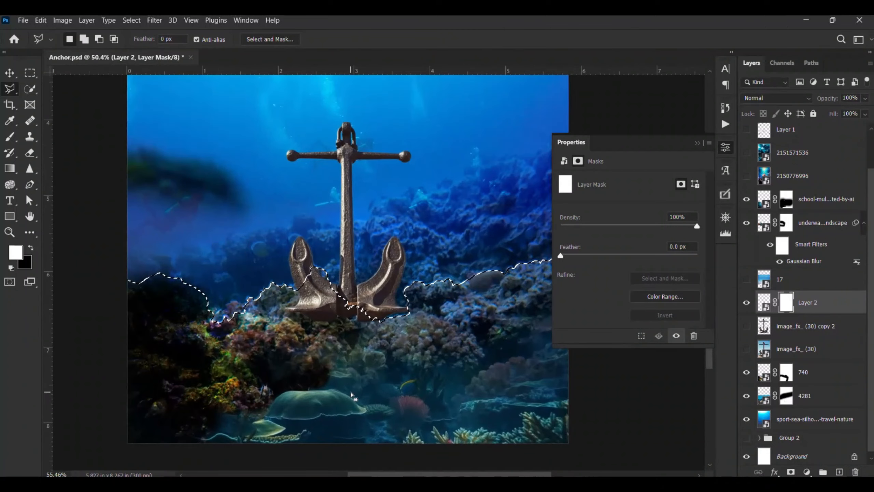
{"action": "scroll", "coordinate": [295, 367], "scroll_direction": "down", "scroll_amount": 1}
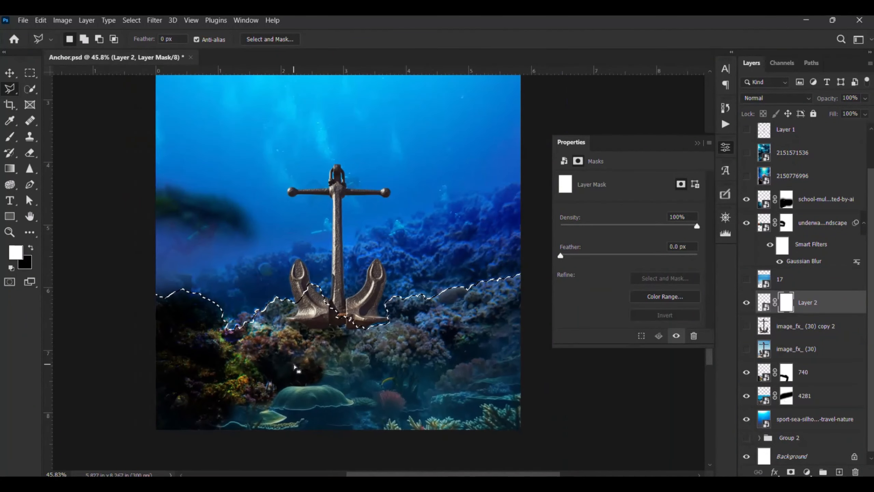
{"action": "left_click", "coordinate": [746, 302]}
{"action": "scroll", "coordinate": [356, 353], "scroll_direction": "up", "scroll_amount": 1}
{"action": "scroll", "coordinate": [356, 353], "scroll_direction": "up", "scroll_amount": 3}
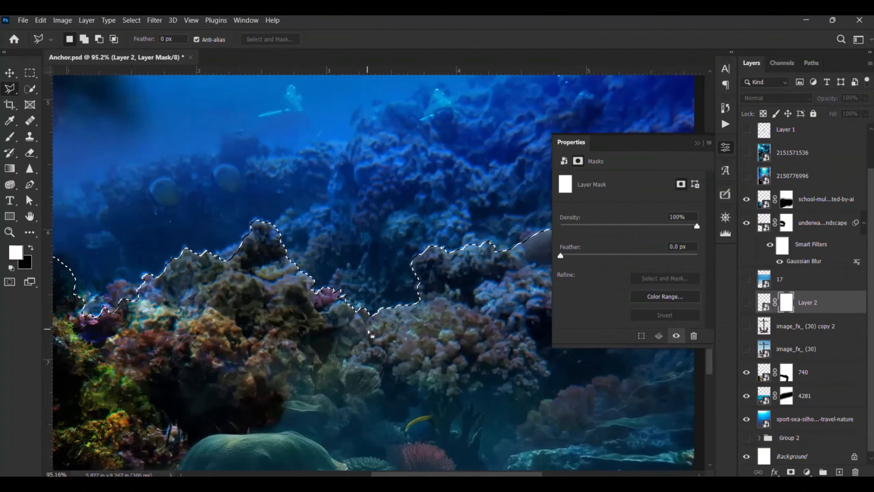
{"action": "left_click", "coordinate": [746, 303]}
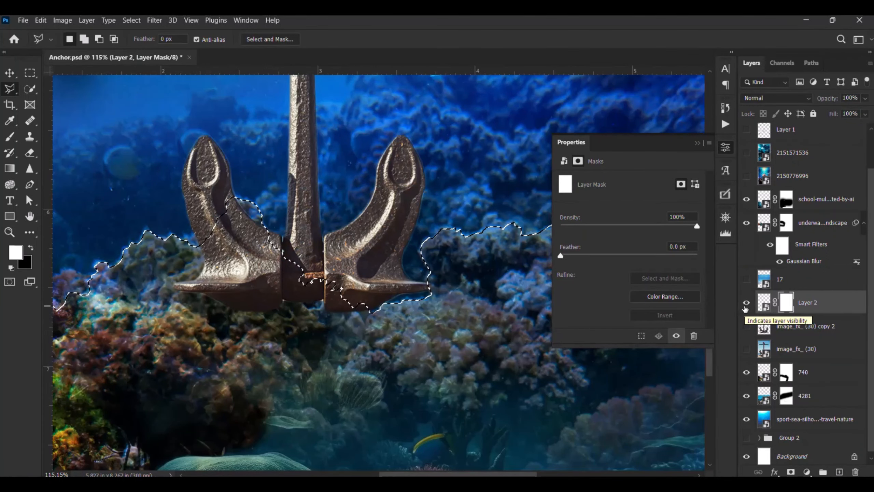
{"action": "left_click", "coordinate": [746, 302]}
{"action": "scroll", "coordinate": [449, 287], "scroll_direction": "down", "scroll_amount": 3}
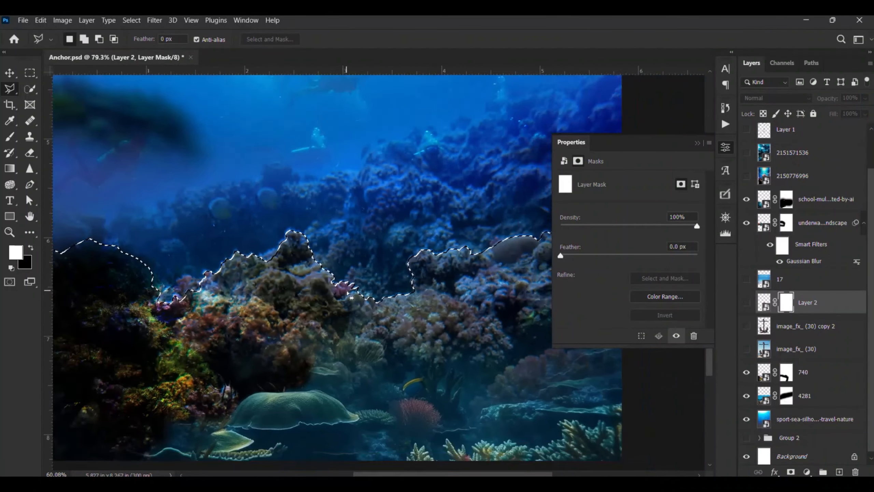
{"action": "left_click", "coordinate": [746, 302]}
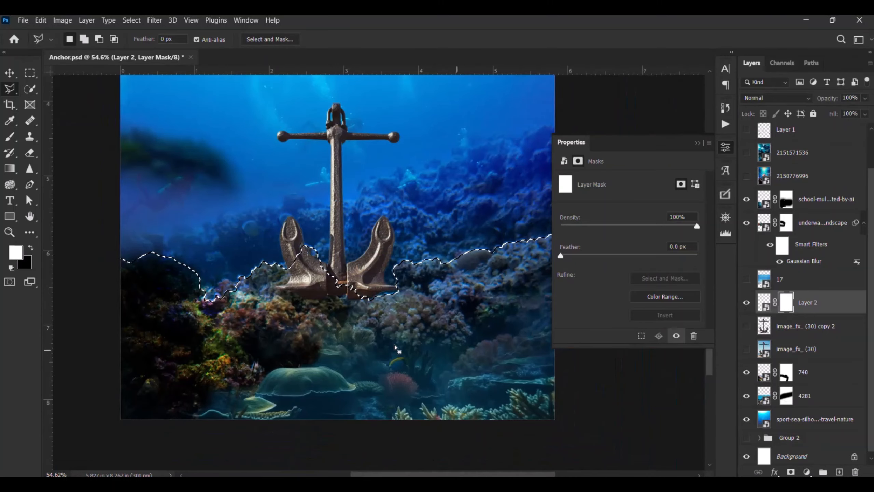
- Paint black inside the coral selection on Layer 2's mask to hide the anchor's base behind the foreground coral
{"action": "scroll", "coordinate": [331, 310], "scroll_direction": "down", "scroll_amount": 2}
{"action": "key", "text": "b"}
{"action": "left_click_drag", "start_coordinate": [325, 315], "coordinate": [344, 314]}
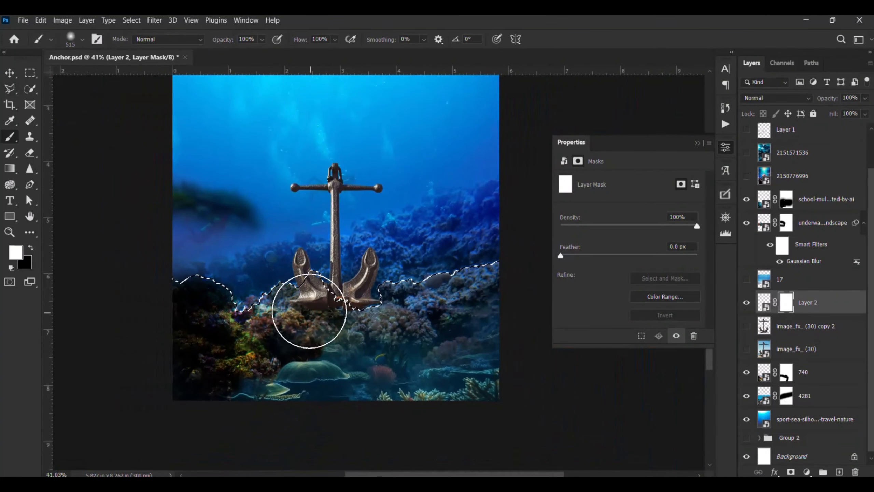
{"action": "key", "text": "x"}
{"action": "mouse_move", "coordinate": [296, 300]}
{"action": "left_mouse_down"}
{"action": "mouse_move", "coordinate": [338, 309]}
{"action": "mouse_move", "coordinate": [411, 297]}
{"action": "mouse_move", "coordinate": [332, 309]}
{"action": "mouse_move", "coordinate": [302, 286]}
{"action": "mouse_move", "coordinate": [278, 312]}
{"action": "mouse_move", "coordinate": [202, 331]}
{"action": "mouse_move", "coordinate": [166, 330]}
{"action": "mouse_move", "coordinate": [164, 317]}
{"action": "mouse_move", "coordinate": [248, 348]}
{"action": "mouse_move", "coordinate": [440, 334]}
{"action": "mouse_move", "coordinate": [454, 301]}
{"action": "mouse_move", "coordinate": [504, 298]}
{"action": "mouse_move", "coordinate": [492, 338]}
{"action": "mouse_move", "coordinate": [382, 375]}
{"action": "mouse_move", "coordinate": [168, 367]}
{"action": "mouse_move", "coordinate": [148, 290]}
{"action": "mouse_move", "coordinate": [394, 304]}
{"action": "mouse_move", "coordinate": [530, 344]}
{"action": "mouse_move", "coordinate": [510, 390]}
{"action": "mouse_move", "coordinate": [187, 372]}
{"action": "mouse_move", "coordinate": [419, 346]}
{"action": "mouse_move", "coordinate": [258, 324]}
{"action": "mouse_move", "coordinate": [395, 297]}
{"action": "left_mouse_up"}
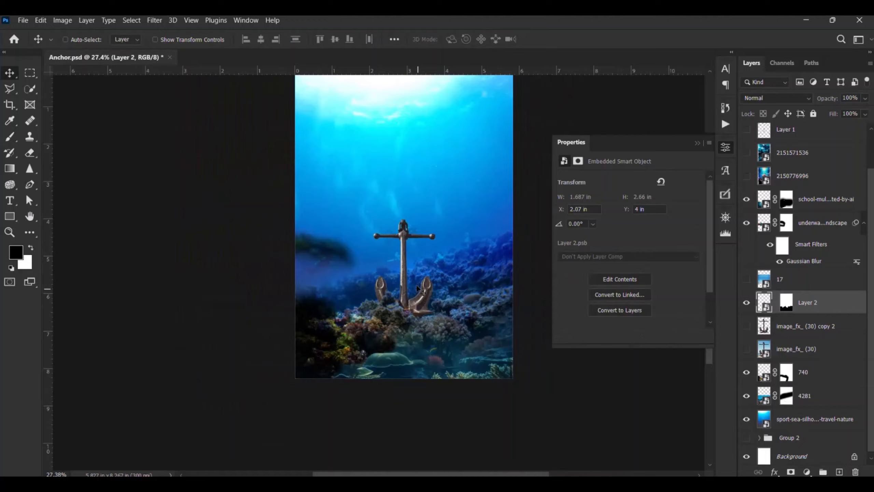
- Paint a soft contact shadow on the coral around the anchor's base in the Exposure 1 mask, using 26% brush flow
{"action": "scroll", "coordinate": [420, 289], "scroll_direction": "up", "scroll_amount": 10}
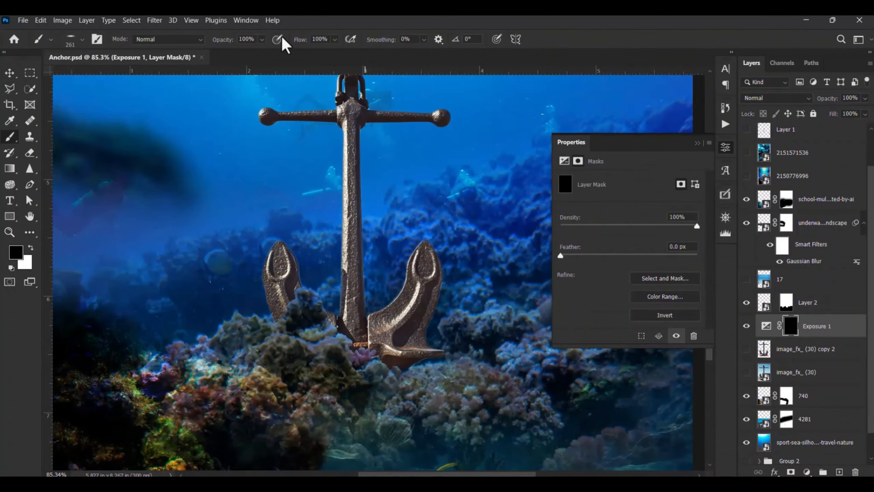
{"action": "scroll", "coordinate": [361, 378], "scroll_direction": "down", "scroll_amount": 3}
{"action": "key", "text": "ctrl+z"}
{"action": "left_click_drag", "start_coordinate": [419, 374], "coordinate": [386, 377]}
{"action": "scroll", "coordinate": [361, 392], "scroll_direction": "down", "scroll_amount": 3}
{"action": "scroll", "coordinate": [360, 388], "scroll_direction": "up", "scroll_amount": 3}
{"action": "left_click_drag", "start_coordinate": [427, 344], "coordinate": [334, 323]}
{"action": "key", "text": "x"}
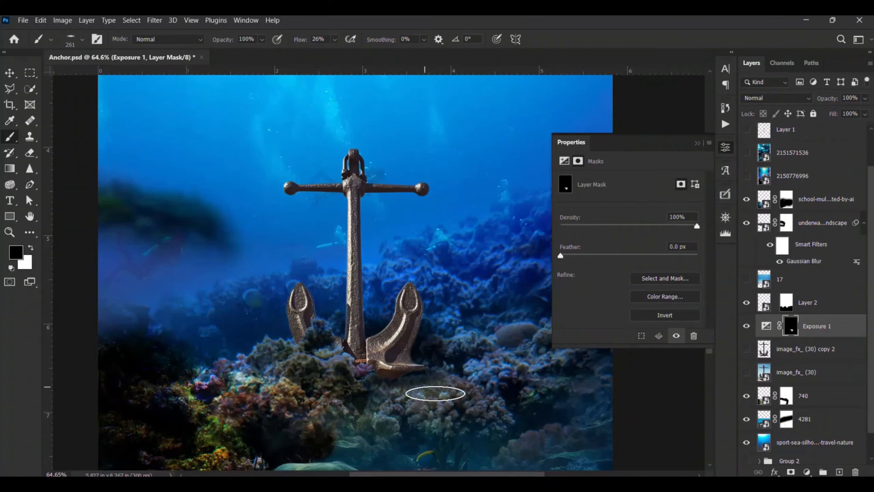
- Add an Exposure adjustment of -3.06 clipped to Layer 2 and invert its mask to black
{"action": "left_click", "coordinate": [807, 302]}
{"action": "left_click", "coordinate": [807, 471]}
{"action": "left_click", "coordinate": [779, 338]}
{"action": "left_click_drag", "start_coordinate": [601, 210], "coordinate": [597, 208]}
{"action": "left_click", "coordinate": [803, 314], "text": "alt"}
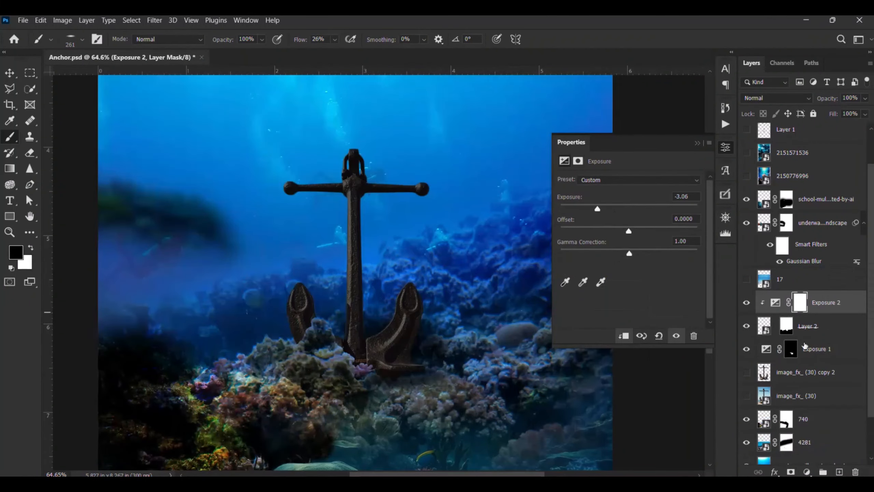
{"action": "left_click", "coordinate": [804, 346]}
{"action": "left_click", "coordinate": [800, 302]}
{"action": "key", "text": "ctrl+i"}
- Paint white with a smaller brush in the Exposure 2 mask to shade the lower part of the anchor
{"action": "scroll", "coordinate": [310, 339], "scroll_direction": "up", "scroll_amount": 5}
{"action": "right_click", "coordinate": [309, 304], "text": "alt"}
{"action": "key", "text": "x"}
{"action": "mouse_move", "coordinate": [321, 275]}
{"action": "left_mouse_down"}
{"action": "mouse_move", "coordinate": [312, 322]}
{"action": "mouse_move", "coordinate": [468, 416]}
{"action": "mouse_move", "coordinate": [516, 431]}
{"action": "left_mouse_up"}
{"action": "scroll", "coordinate": [416, 429], "scroll_direction": "down", "scroll_amount": 4}
{"action": "scroll", "coordinate": [310, 363], "scroll_direction": "down", "scroll_amount": 1}
{"action": "scroll", "coordinate": [310, 363], "scroll_direction": "down", "scroll_amount": 4}
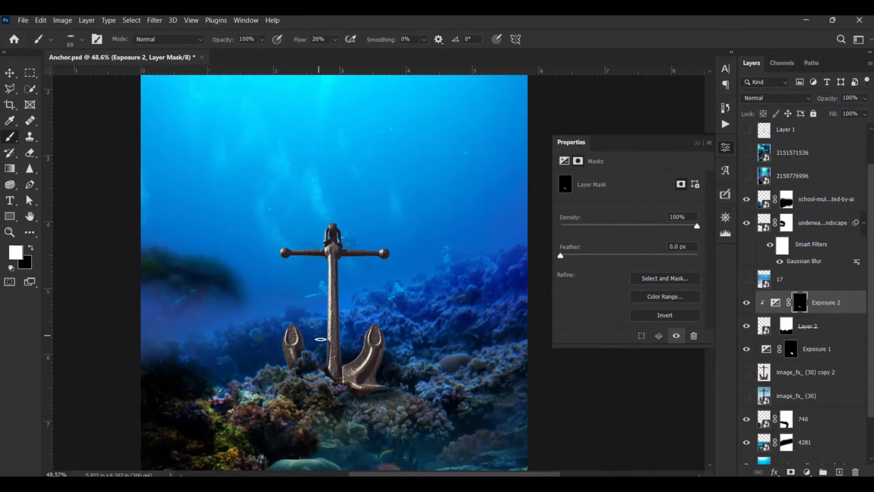
{"action": "scroll", "coordinate": [323, 326], "scroll_direction": "up", "scroll_amount": 3}
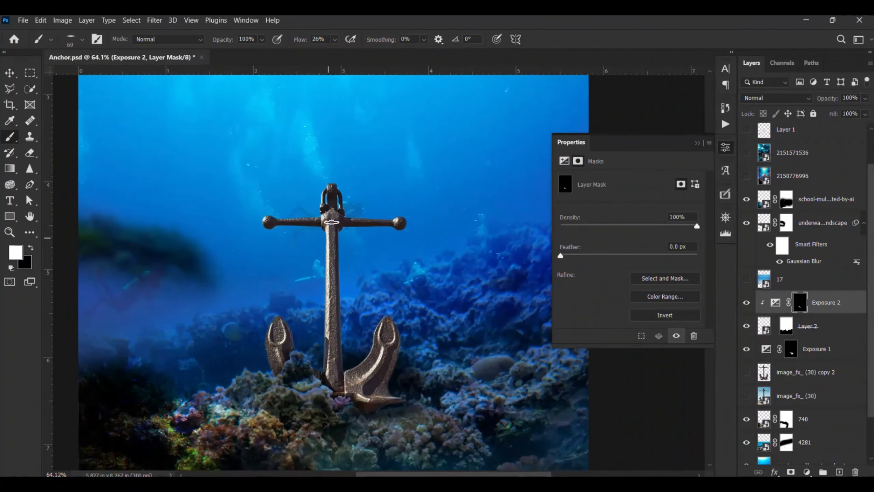
{"action": "key", "text": "v"}
{"action": "scroll", "coordinate": [354, 386], "scroll_direction": "down", "scroll_amount": 4}
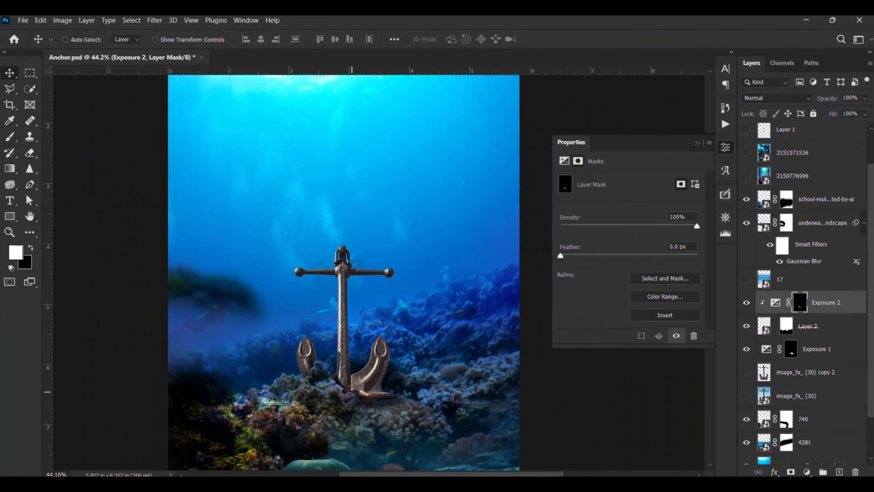
{"action": "scroll", "coordinate": [357, 382], "scroll_direction": "up", "scroll_amount": 3}
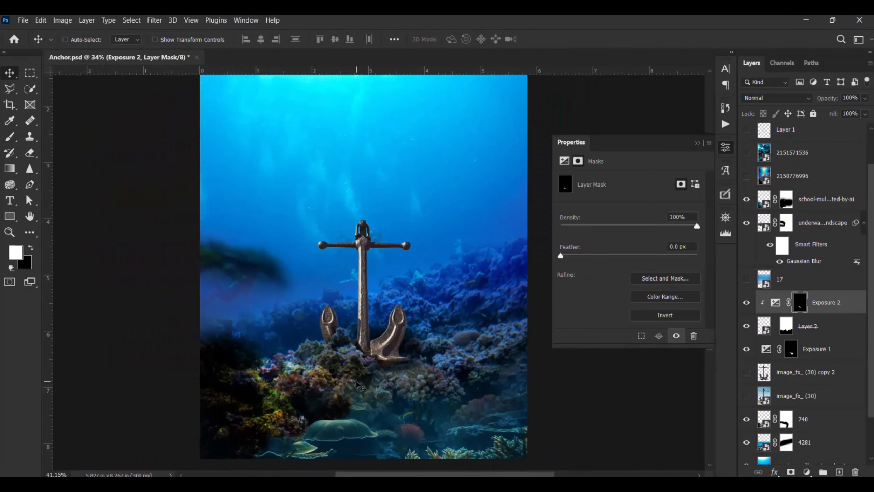
- Add a Photo Filter adjustment above Exposure 2 using the Cooling Filter (LBB)
{"action": "left_click", "coordinate": [846, 303]}
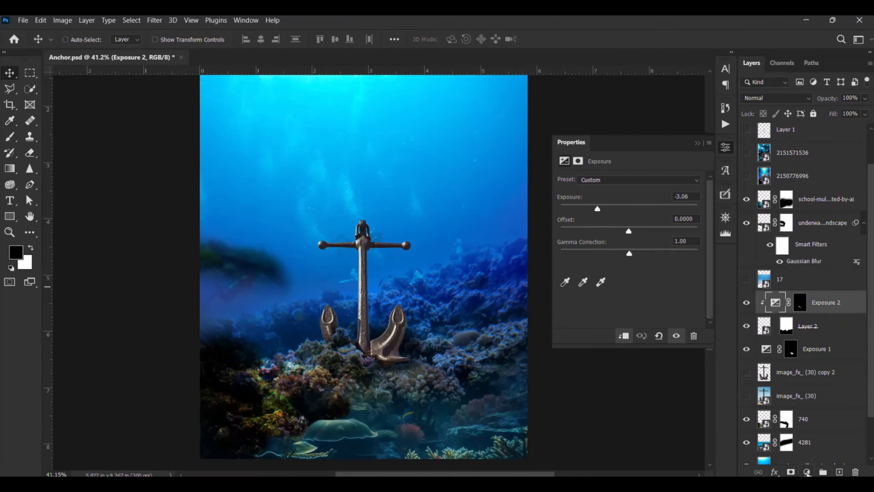
{"action": "left_click", "coordinate": [807, 472]}
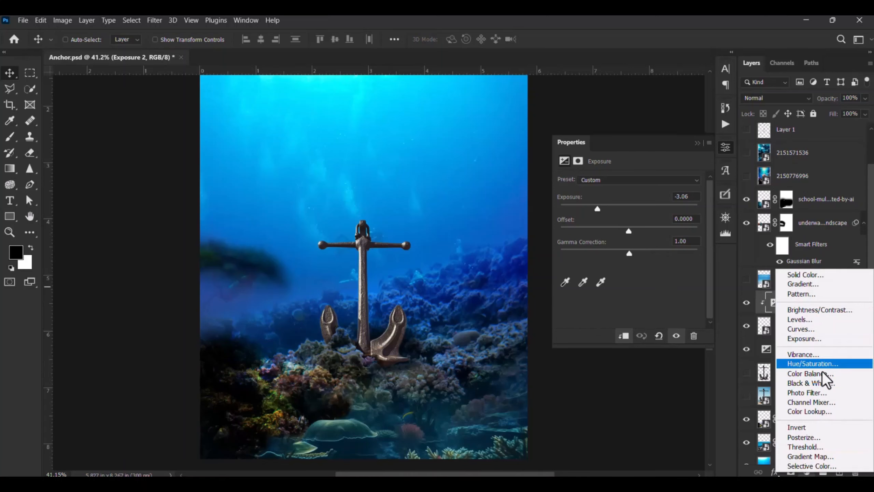
{"action": "left_click", "coordinate": [838, 394]}
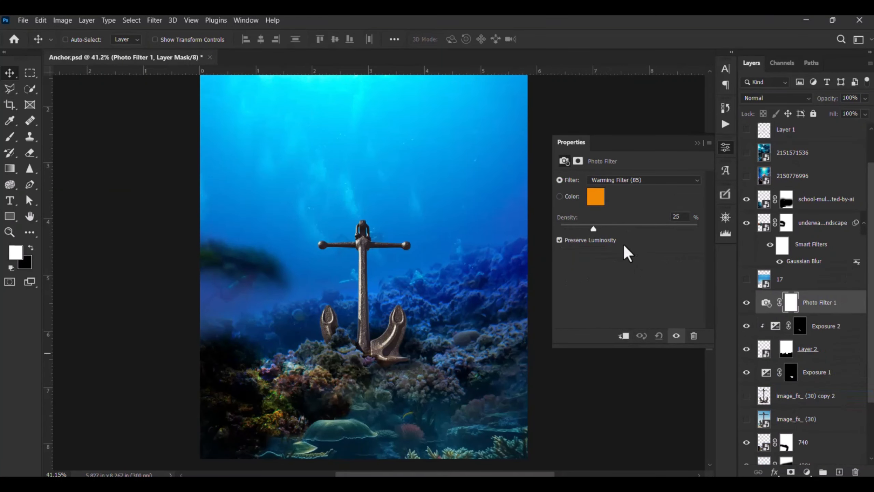
{"action": "left_click", "coordinate": [605, 179]}
{"action": "left_click", "coordinate": [611, 216]}
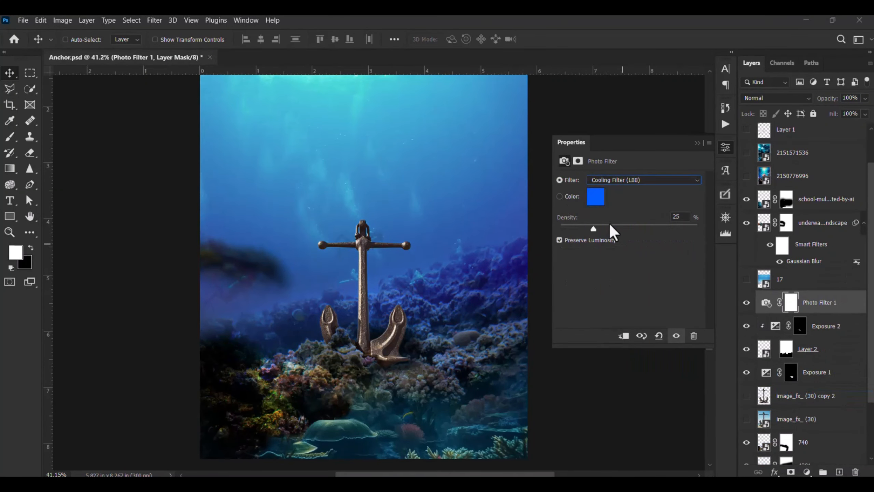
{"action": "left_click", "coordinate": [595, 199]}
{"action": "left_click", "coordinate": [391, 223]}
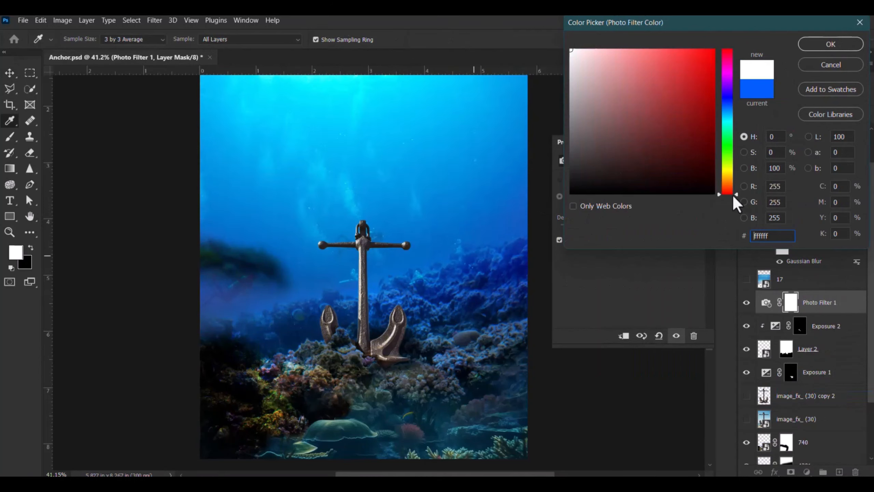
{"action": "left_click", "coordinate": [830, 65]}
- Set the Photo Filter's colour to the dark blue #0f4084 sampled from the water beside the anchor
{"action": "left_click", "coordinate": [764, 304]}
{"action": "left_click", "coordinate": [596, 200]}
{"action": "left_click", "coordinate": [378, 301]}
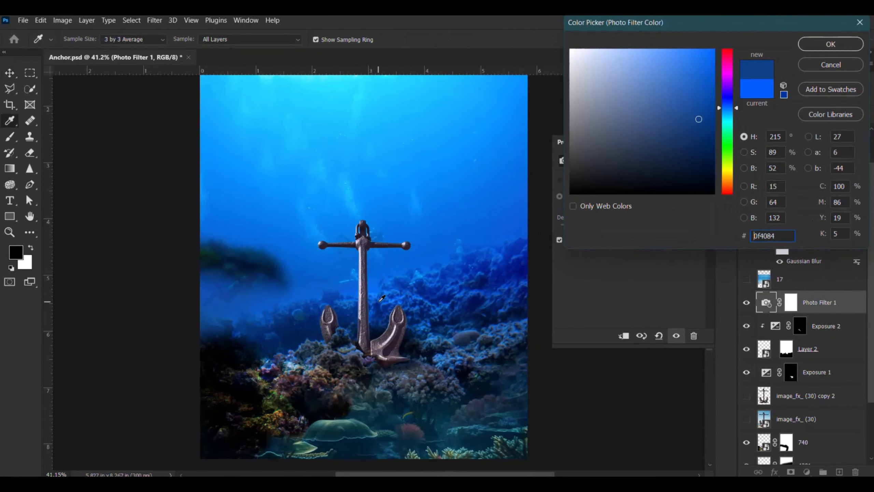
{"action": "left_click", "coordinate": [818, 48]}
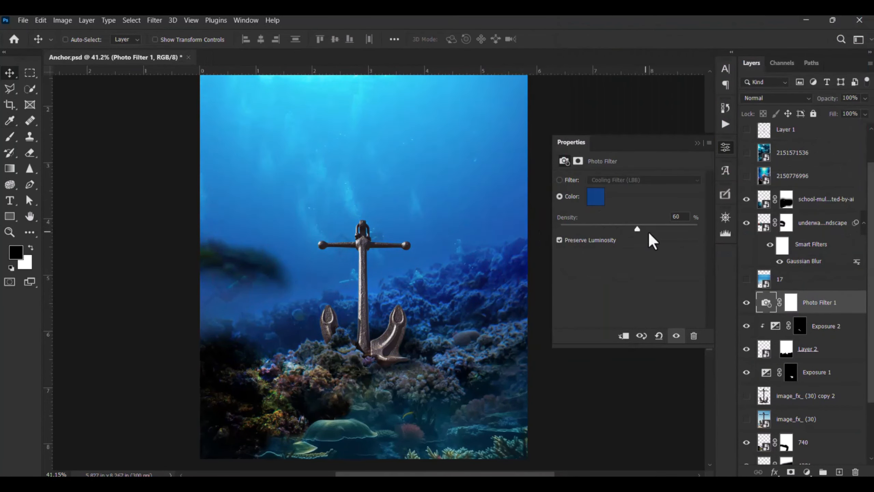
- Raise the Photo Filter's density to 100%, clip it to the anchor layer and compare the anchor with and without it
{"action": "left_click_drag", "start_coordinate": [649, 234], "coordinate": [663, 230]}
{"action": "left_click", "coordinate": [623, 336]}
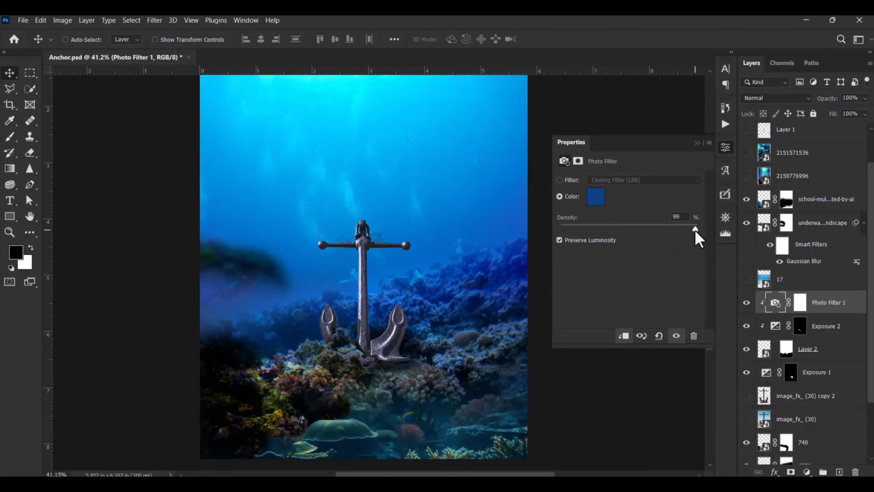
{"action": "left_click", "coordinate": [747, 306]}
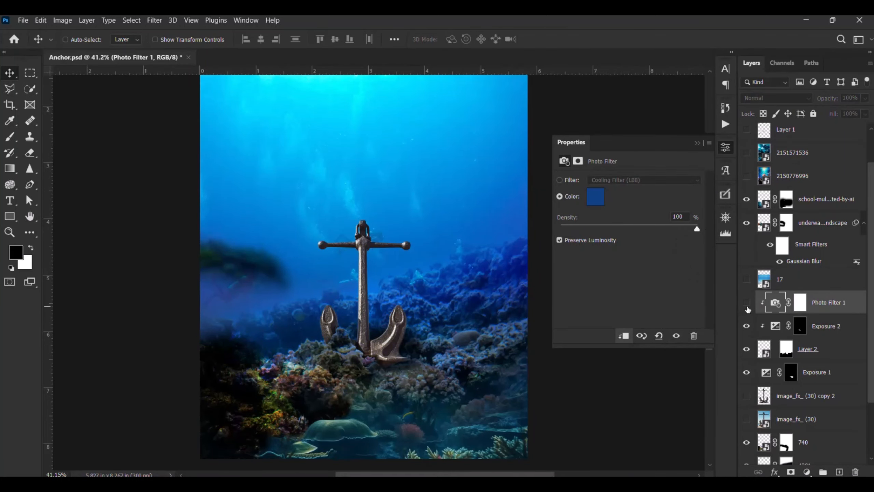
{"action": "scroll", "coordinate": [369, 365], "scroll_direction": "down", "scroll_amount": 4}
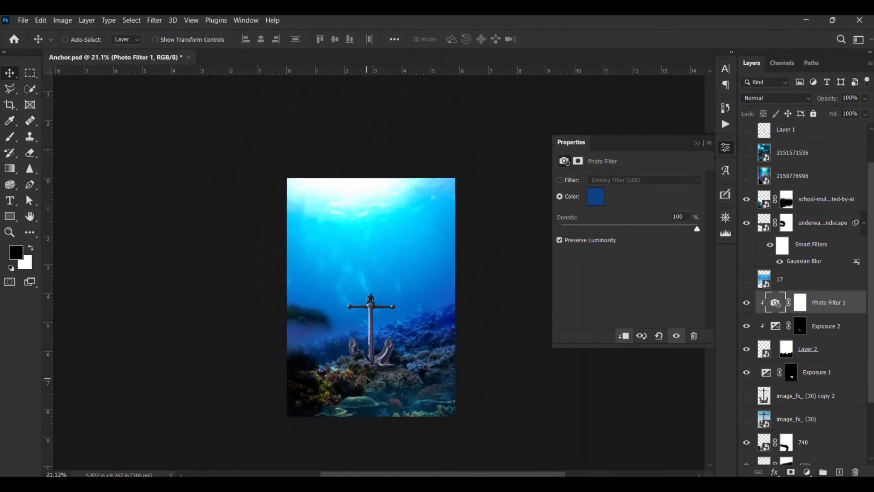
{"action": "scroll", "coordinate": [368, 365], "scroll_direction": "up", "scroll_amount": 2}
{"action": "scroll", "coordinate": [367, 365], "scroll_direction": "up", "scroll_amount": 10}
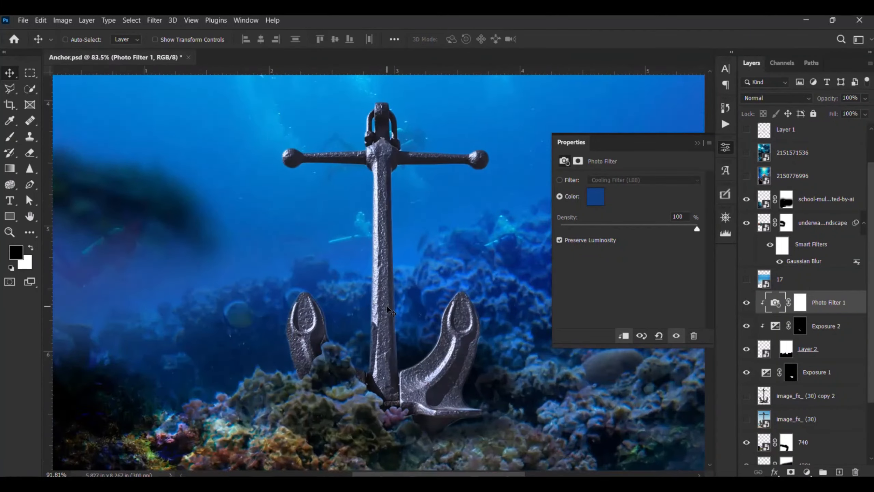
{"action": "scroll", "coordinate": [384, 315], "scroll_direction": "down", "scroll_amount": 3}
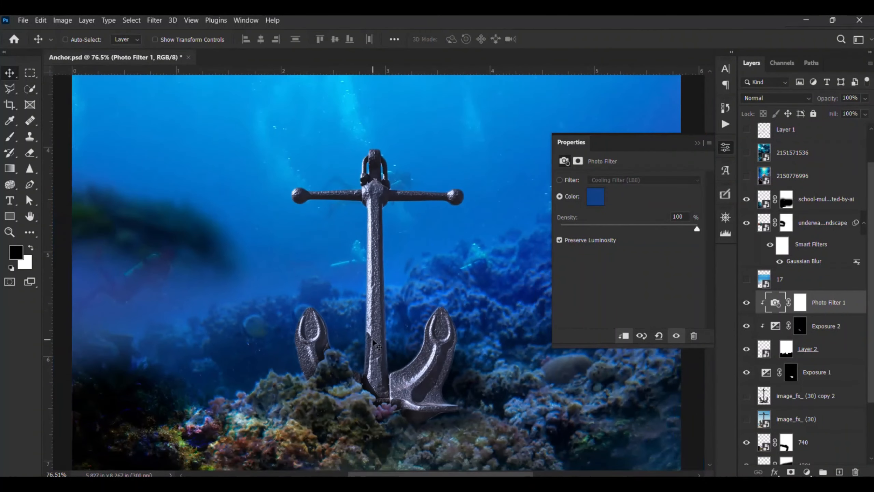
- Clip a Color Balance adjustment to the anchor and set its midtones to Cyan–Red -21, Magenta–Green +3 and Yellow–Blue +1
{"action": "scroll", "coordinate": [375, 318], "scroll_direction": "down", "scroll_amount": 4}
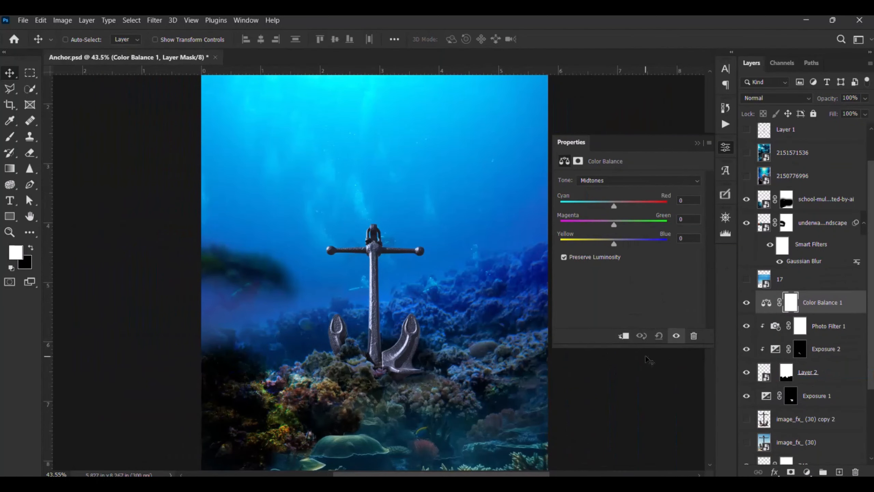
{"action": "left_click", "coordinate": [621, 337]}
{"action": "left_click_drag", "start_coordinate": [614, 205], "coordinate": [615, 224]}
{"action": "scroll", "coordinate": [365, 256], "scroll_direction": "down", "scroll_amount": 2}
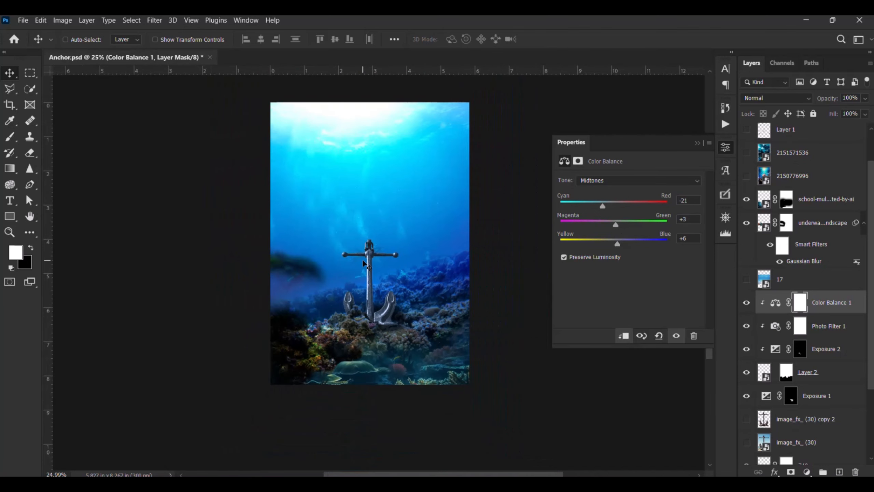
{"action": "scroll", "coordinate": [375, 285], "scroll_direction": "down", "scroll_amount": 1}
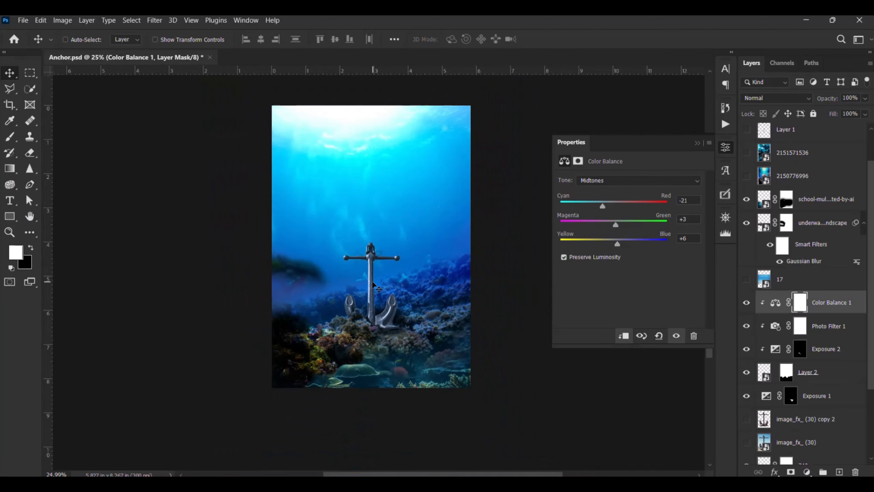
{"action": "scroll", "coordinate": [375, 285], "scroll_direction": "up", "scroll_amount": 1}
{"action": "scroll", "coordinate": [388, 308], "scroll_direction": "up", "scroll_amount": 1}
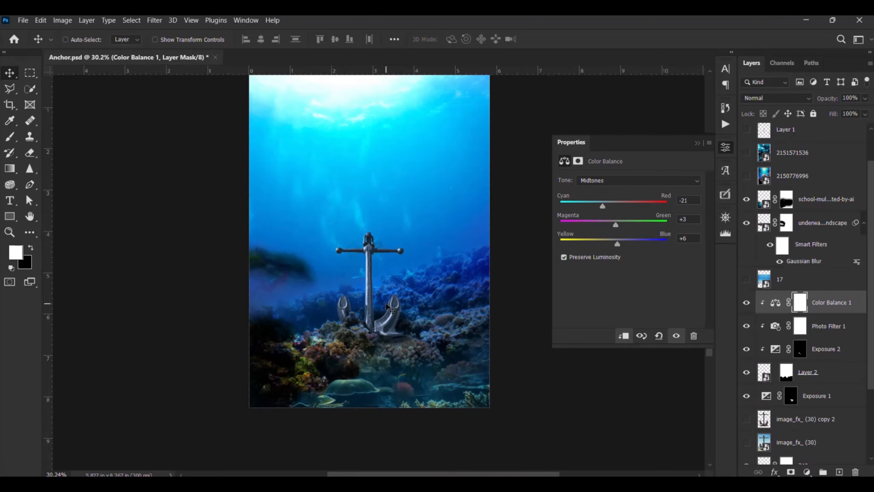
{"action": "left_click_drag", "start_coordinate": [617, 242], "coordinate": [615, 241]}
- Move the blurred underwater-landscape layer down onto the dark reef at the image's left edge, to about X -1.4 in, Y 4.8 in
{"action": "left_click", "coordinate": [282, 264], "text": "ctrl"}
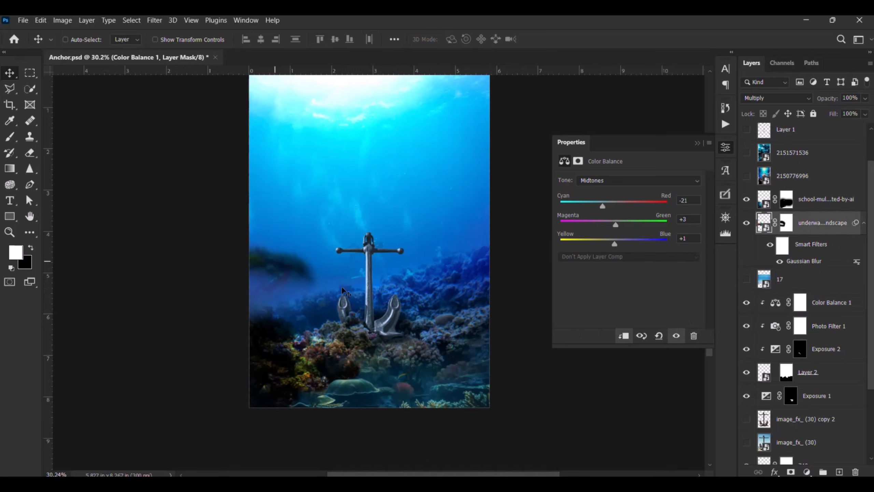
{"action": "left_click", "coordinate": [743, 228]}
{"action": "left_click", "coordinate": [744, 224]}
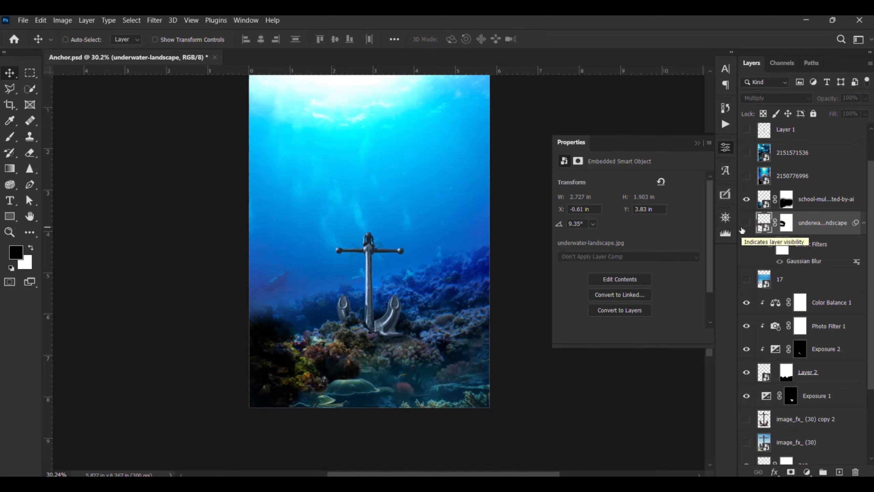
{"action": "left_click", "coordinate": [746, 223]}
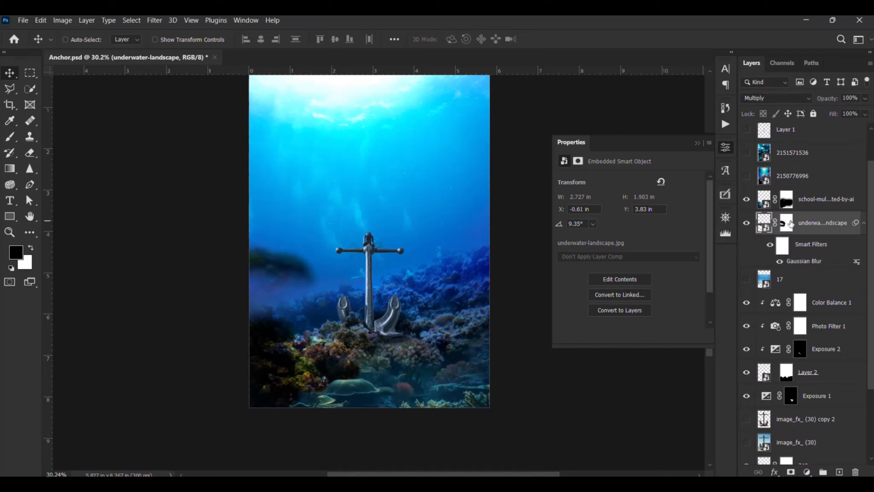
{"action": "left_click_drag", "start_coordinate": [295, 266], "coordinate": [315, 387]}
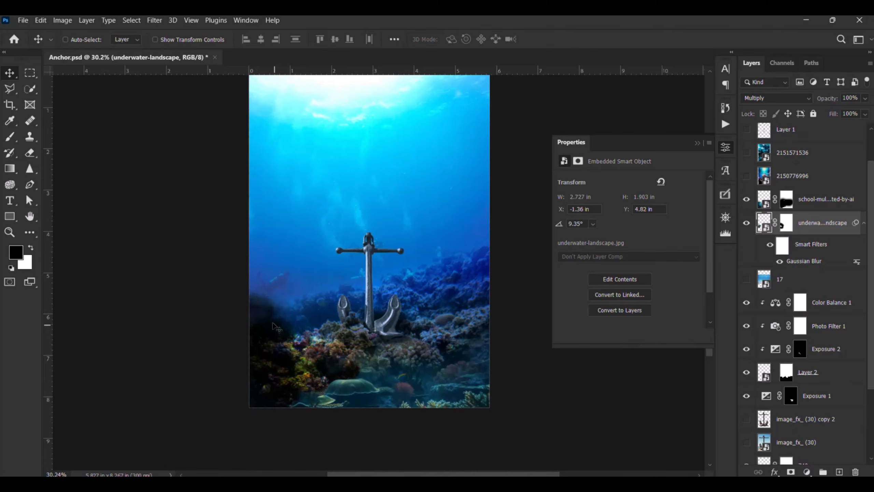
{"action": "left_click_drag", "start_coordinate": [264, 312], "coordinate": [261, 309]}
- Add a Brightness/Contrast adjustment above Color Balance 1 and clip it to the anchor layer
{"action": "left_click", "coordinate": [832, 302]}
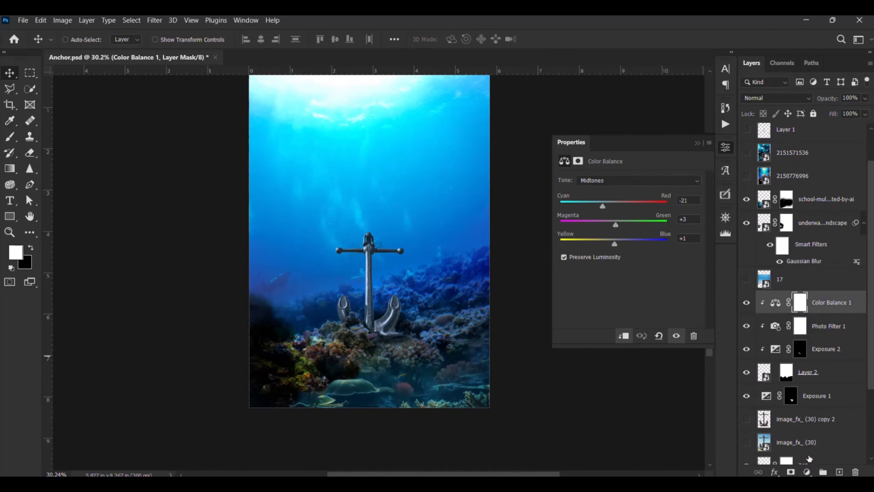
{"action": "left_click", "coordinate": [806, 471]}
{"action": "left_click", "coordinate": [805, 310]}
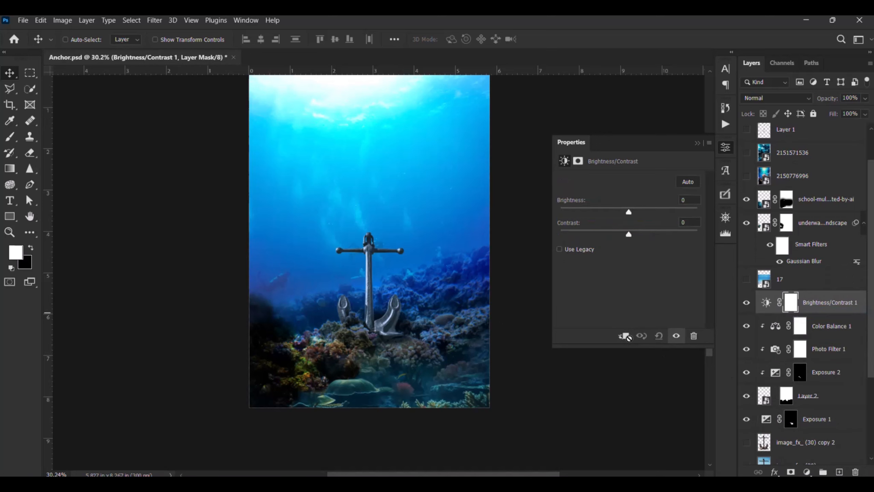
{"action": "left_click", "coordinate": [623, 336]}
- Darken and flatten the anchor by setting Brightness to -97 and Contrast to -50
{"action": "left_click_drag", "start_coordinate": [628, 212], "coordinate": [599, 210]}
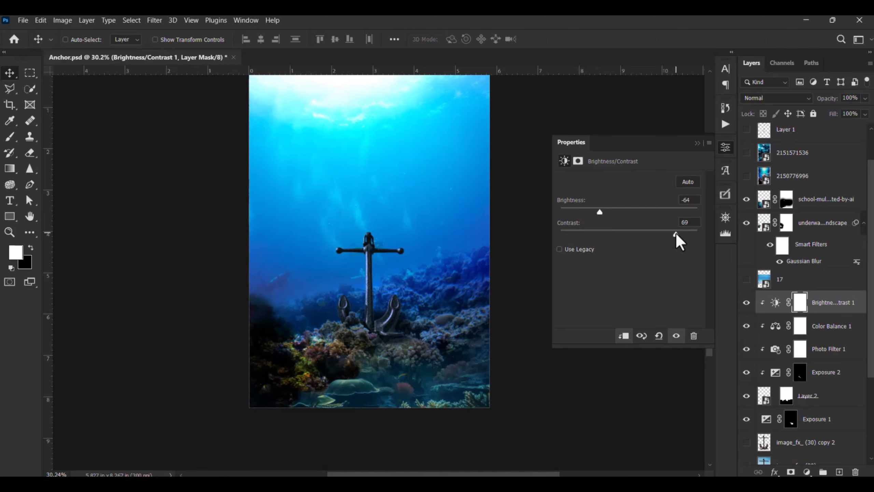
{"action": "left_click_drag", "start_coordinate": [675, 232], "coordinate": [526, 240]}
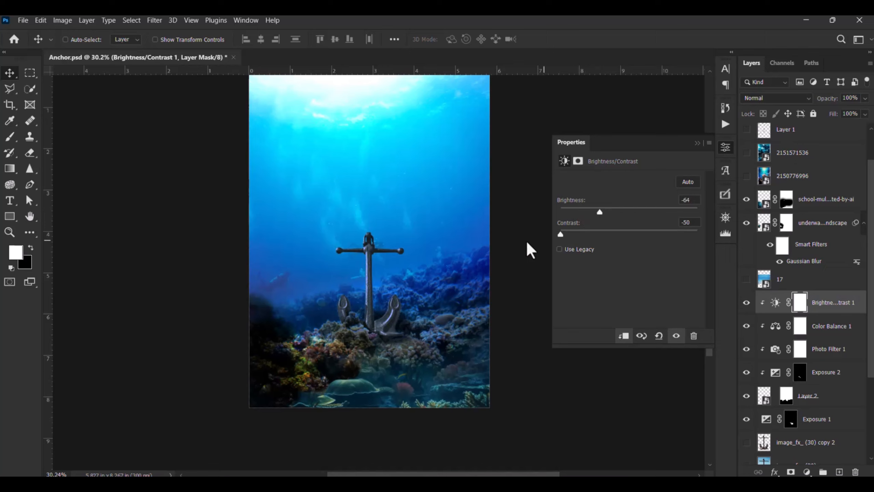
{"action": "mouse_move", "coordinate": [598, 210]}
{"action": "left_mouse_down"}
{"action": "mouse_move", "coordinate": [644, 209]}
{"action": "mouse_move", "coordinate": [584, 211]}
{"action": "left_mouse_up"}
{"action": "scroll", "coordinate": [377, 345], "scroll_direction": "down", "scroll_amount": 2}
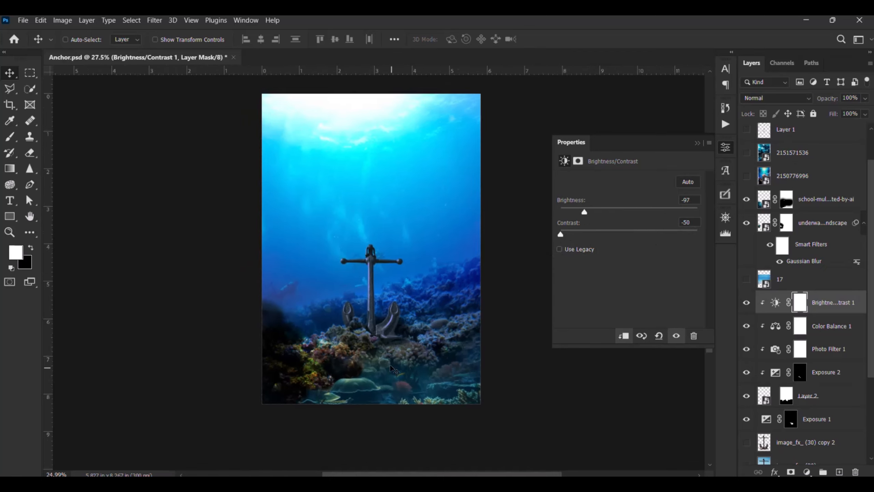
{"action": "scroll", "coordinate": [377, 344], "scroll_direction": "up", "scroll_amount": 6}
{"action": "scroll", "coordinate": [375, 343], "scroll_direction": "up", "scroll_amount": 5}
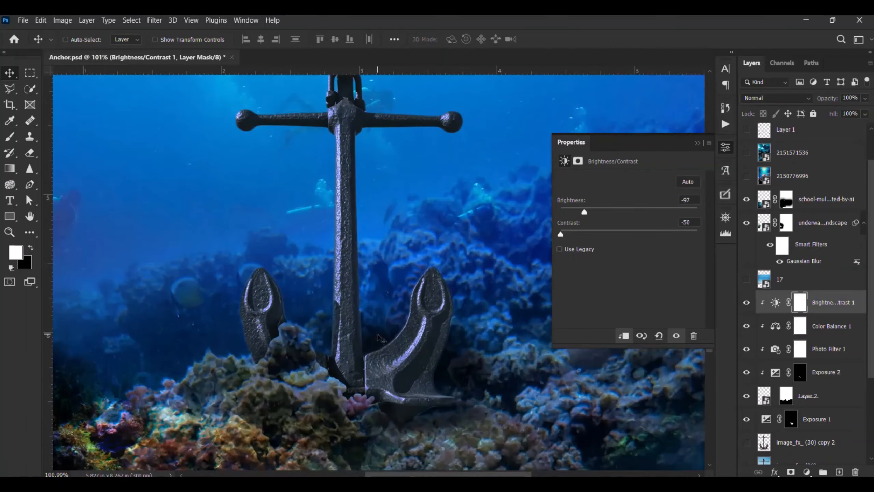
- Add an Exposure adjustment clipped to the anchor, lower its exposure to -3.72 and invert its layer mask to black
{"action": "scroll", "coordinate": [385, 369], "scroll_direction": "up", "scroll_amount": 5}
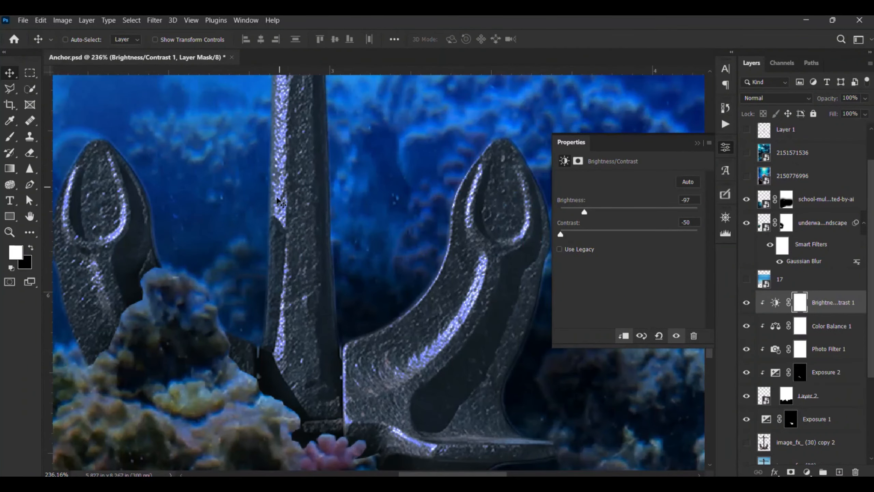
{"action": "scroll", "coordinate": [280, 201], "scroll_direction": "down", "scroll_amount": 8}
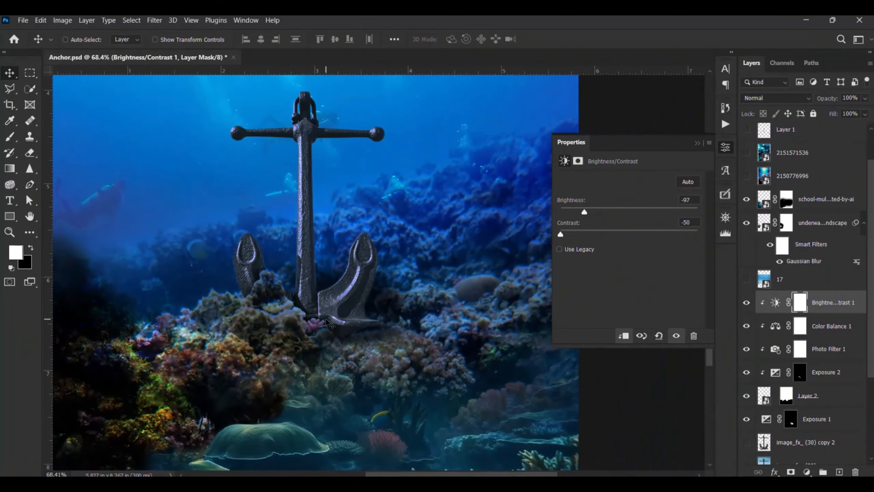
{"action": "scroll", "coordinate": [326, 322], "scroll_direction": "down", "scroll_amount": 3}
{"action": "left_click", "coordinate": [813, 470]}
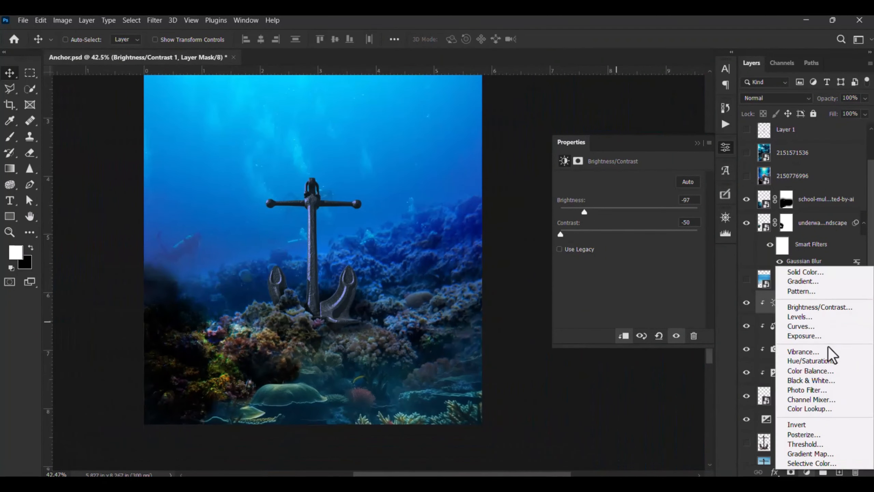
{"action": "left_click", "coordinate": [829, 337]}
{"action": "left_click_drag", "start_coordinate": [628, 207], "coordinate": [590, 207]}
{"action": "mouse_move", "coordinate": [628, 231]}
{"action": "left_mouse_down"}
{"action": "mouse_move", "coordinate": [615, 230]}
{"action": "mouse_move", "coordinate": [624, 230]}
{"action": "left_mouse_up"}
{"action": "key", "text": "ctrl+i"}
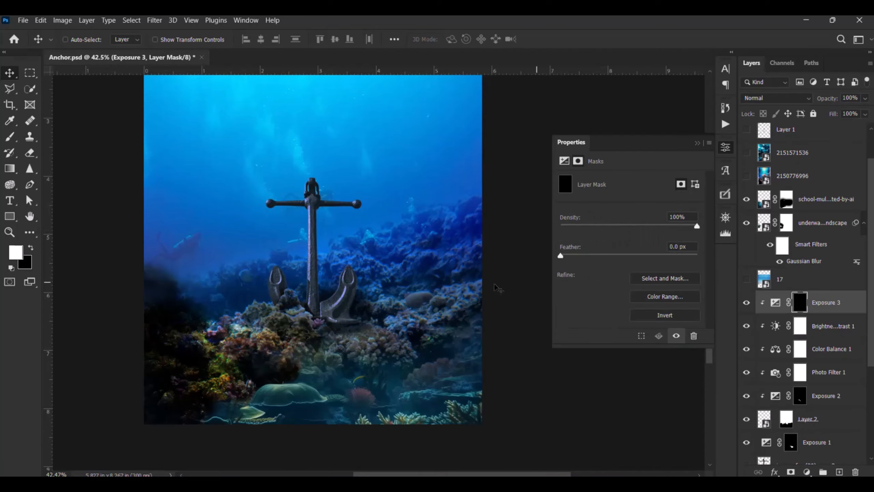
- Paint white with a small brush on the Exposure 3 mask over the crossbar's left ball and the top of the anchor's shank
{"action": "scroll", "coordinate": [312, 194], "scroll_direction": "up", "scroll_amount": 8}
{"action": "key", "text": "b"}
{"action": "right_click", "coordinate": [331, 237]}
{"action": "key", "text": "Return"}
{"action": "key", "text": "bracketleft"}
{"action": "key", "text": "bracketleft"}
{"action": "key", "text": "bracketleft"}
{"action": "left_click_drag", "start_coordinate": [129, 221], "coordinate": [127, 230]}
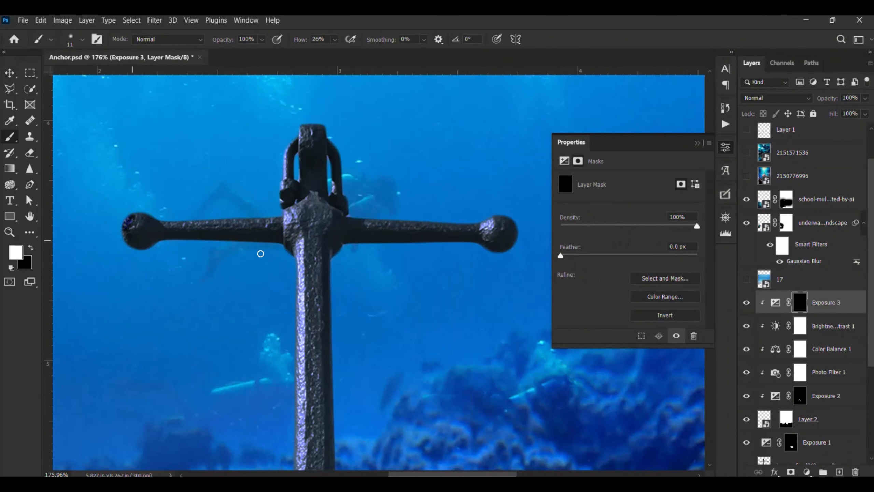
{"action": "mouse_move", "coordinate": [292, 216]}
{"action": "left_mouse_down"}
{"action": "mouse_move", "coordinate": [300, 288]}
{"action": "mouse_move", "coordinate": [293, 400]}
{"action": "mouse_move", "coordinate": [297, 248]}
{"action": "mouse_move", "coordinate": [300, 263]}
{"action": "left_mouse_up"}
- Darken the bright highlights down the left edge of the anchor's shank by painting the Exposure 3 mask with a larger brush
{"action": "key", "text": "bracketright"}
{"action": "key", "text": "bracketright"}
{"action": "key", "text": "bracketright"}
{"action": "scroll", "coordinate": [320, 276], "scroll_direction": "down", "scroll_amount": 6}
{"action": "scroll", "coordinate": [322, 272], "scroll_direction": "up", "scroll_amount": 8}
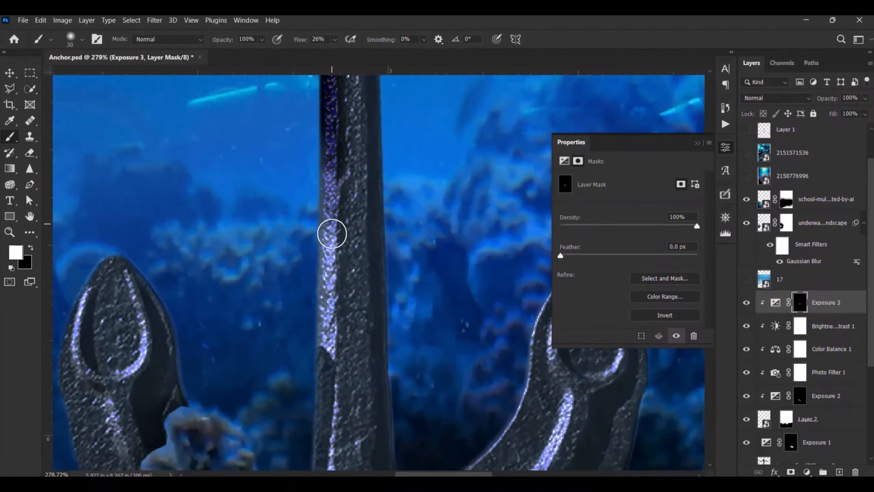
{"action": "mouse_move", "coordinate": [331, 235]}
{"action": "left_mouse_down"}
{"action": "mouse_move", "coordinate": [331, 346]}
{"action": "mouse_move", "coordinate": [320, 395]}
{"action": "left_mouse_up"}
{"action": "scroll", "coordinate": [338, 297], "scroll_direction": "down", "scroll_amount": 4}
{"action": "left_click_drag", "start_coordinate": [337, 297], "coordinate": [338, 356]}
- Darken the highlights on the anchor's left fluke by painting the Exposure 3 mask with a smaller brush
{"action": "scroll", "coordinate": [240, 275], "scroll_direction": "up", "scroll_amount": 4}
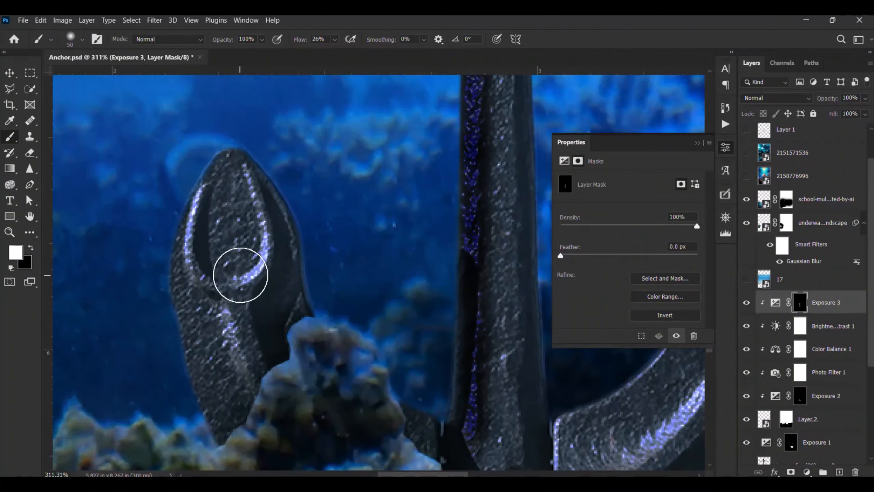
{"action": "key", "text": "bracketleft"}
{"action": "key", "text": "bracketleft"}
{"action": "key", "text": "bracketleft"}
{"action": "key", "text": "bracketleft"}
{"action": "key", "text": "bracketleft"}
{"action": "key", "text": "bracketleft"}
{"action": "key", "text": "bracketleft"}
{"action": "key", "text": "bracketleft"}
{"action": "key", "text": "bracketleft"}
{"action": "mouse_move", "coordinate": [240, 278]}
{"action": "left_mouse_down"}
{"action": "mouse_move", "coordinate": [251, 169]}
{"action": "mouse_move", "coordinate": [201, 195]}
{"action": "mouse_move", "coordinate": [202, 288]}
{"action": "mouse_move", "coordinate": [222, 302]}
{"action": "mouse_move", "coordinate": [253, 382]}
{"action": "mouse_move", "coordinate": [233, 299]}
{"action": "mouse_move", "coordinate": [236, 317]}
{"action": "left_mouse_up"}
- Paint white on the Exposure 3 mask over the highlights of the anchor's right fluke and its curved arm
{"action": "key", "text": "x"}
{"action": "scroll", "coordinate": [236, 317], "scroll_direction": "down", "scroll_amount": 4}
{"action": "scroll", "coordinate": [403, 238], "scroll_direction": "up", "scroll_amount": 4}
{"action": "key", "text": "bracketright"}
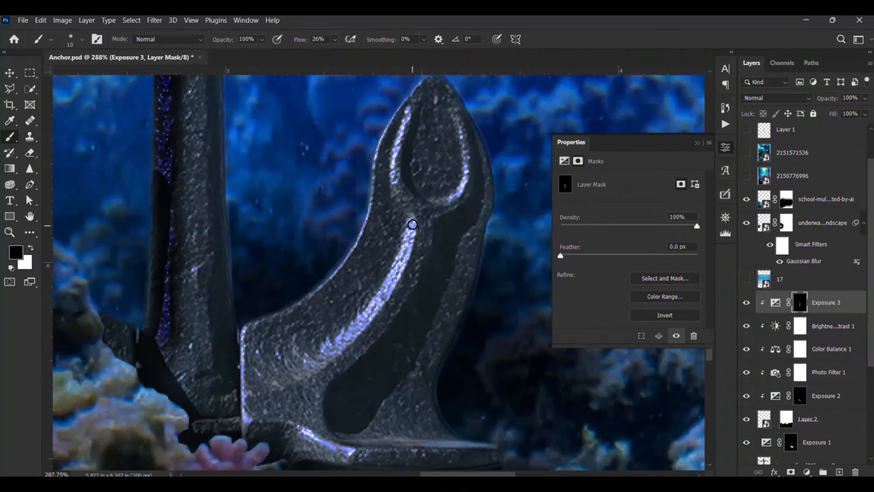
{"action": "key", "text": "x"}
{"action": "mouse_move", "coordinate": [409, 221]}
{"action": "left_mouse_down"}
{"action": "mouse_move", "coordinate": [394, 279]}
{"action": "mouse_move", "coordinate": [324, 346]}
{"action": "mouse_move", "coordinate": [365, 313]}
{"action": "mouse_move", "coordinate": [404, 235]}
{"action": "mouse_move", "coordinate": [383, 297]}
{"action": "mouse_move", "coordinate": [324, 366]}
{"action": "mouse_move", "coordinate": [279, 368]}
{"action": "mouse_move", "coordinate": [252, 342]}
{"action": "mouse_move", "coordinate": [266, 329]}
{"action": "mouse_move", "coordinate": [252, 399]}
{"action": "left_mouse_up"}
{"action": "key", "text": "bracketright"}
{"action": "key", "text": "bracketright"}
{"action": "key", "text": "bracketright"}
{"action": "key", "text": "bracketleft"}
{"action": "key", "text": "bracketleft"}
{"action": "key", "text": "bracketleft"}
{"action": "key", "text": "bracketleft"}
{"action": "key", "text": "bracketleft"}
{"action": "mouse_move", "coordinate": [280, 308]}
{"action": "left_mouse_down"}
{"action": "mouse_move", "coordinate": [316, 292]}
{"action": "mouse_move", "coordinate": [358, 239]}
{"action": "mouse_move", "coordinate": [390, 120]}
{"action": "mouse_move", "coordinate": [374, 220]}
{"action": "mouse_move", "coordinate": [393, 175]}
{"action": "mouse_move", "coordinate": [386, 235]}
{"action": "mouse_move", "coordinate": [392, 179]}
{"action": "left_mouse_up"}
{"action": "key", "text": "bracketright"}
{"action": "mouse_move", "coordinate": [436, 255]}
{"action": "left_mouse_down"}
{"action": "mouse_move", "coordinate": [453, 224]}
{"action": "mouse_move", "coordinate": [441, 255]}
{"action": "left_mouse_up"}
- Raise the Exposure 3 adjustment's offset to +0.0083
{"action": "left_click", "coordinate": [565, 161]}
{"action": "mouse_move", "coordinate": [624, 231]}
{"action": "left_mouse_down"}
{"action": "mouse_move", "coordinate": [565, 242]}
{"action": "mouse_move", "coordinate": [630, 228]}
{"action": "left_mouse_up"}
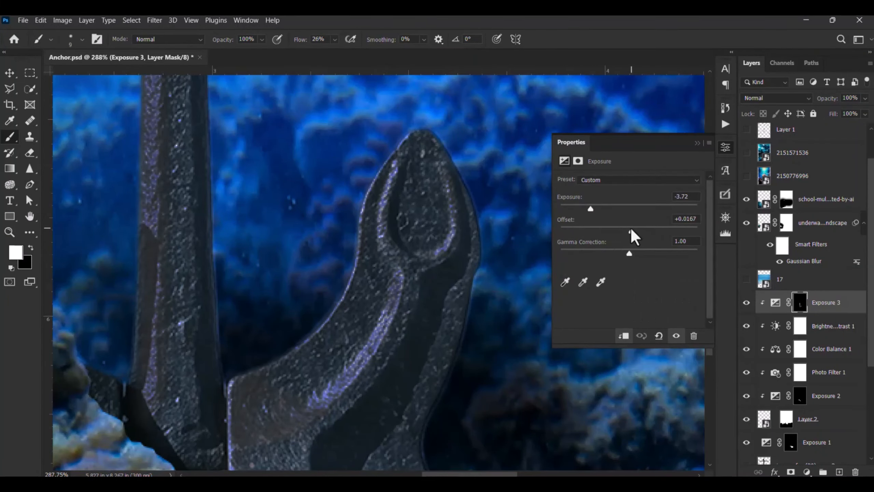
{"action": "scroll", "coordinate": [355, 380], "scroll_direction": "down", "scroll_amount": 3}
{"action": "scroll", "coordinate": [355, 380], "scroll_direction": "down", "scroll_amount": 3}
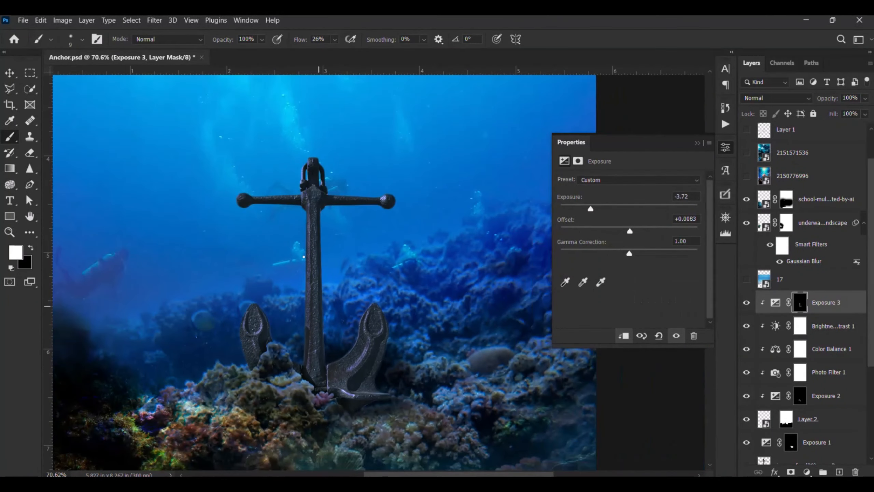
{"action": "scroll", "coordinate": [319, 211], "scroll_direction": "up", "scroll_amount": 5}
{"action": "scroll", "coordinate": [319, 211], "scroll_direction": "up", "scroll_amount": 1}
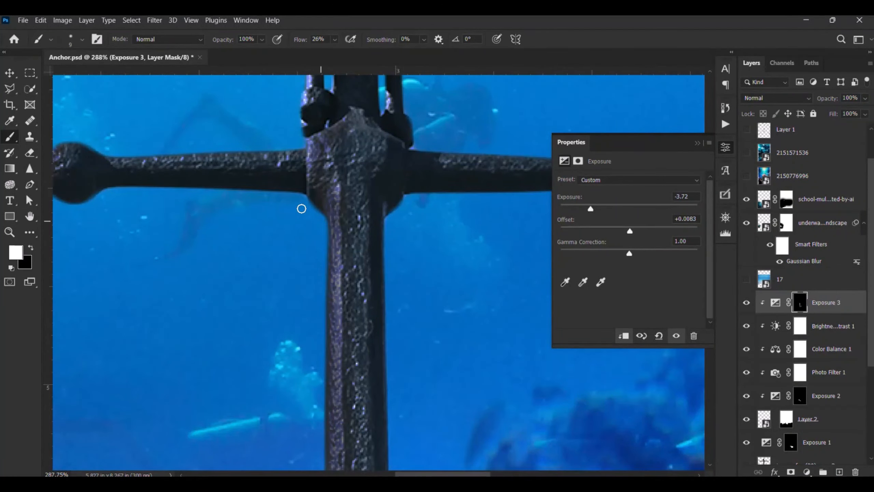
{"action": "scroll", "coordinate": [313, 182], "scroll_direction": "down", "scroll_amount": 3}
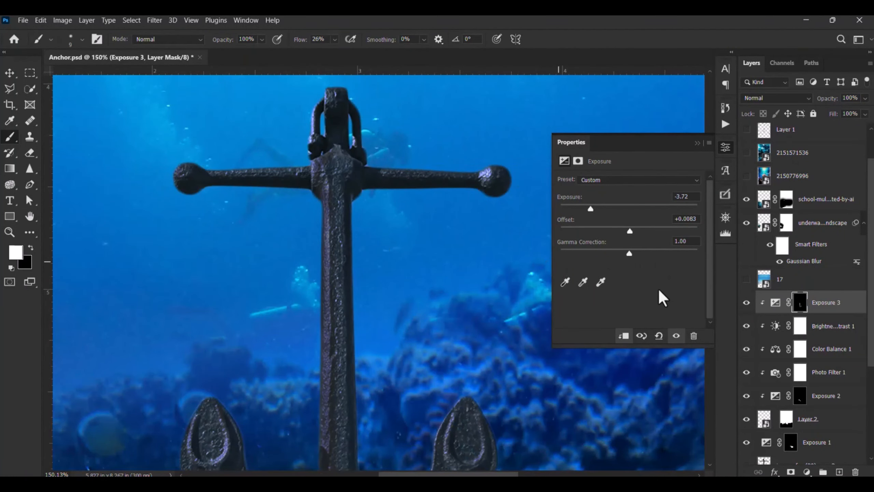
- Reduce the Exposure 3 layer's opacity to 73% and compare the anchor with the adjustment hidden and shown
{"action": "left_click", "coordinate": [864, 98]}
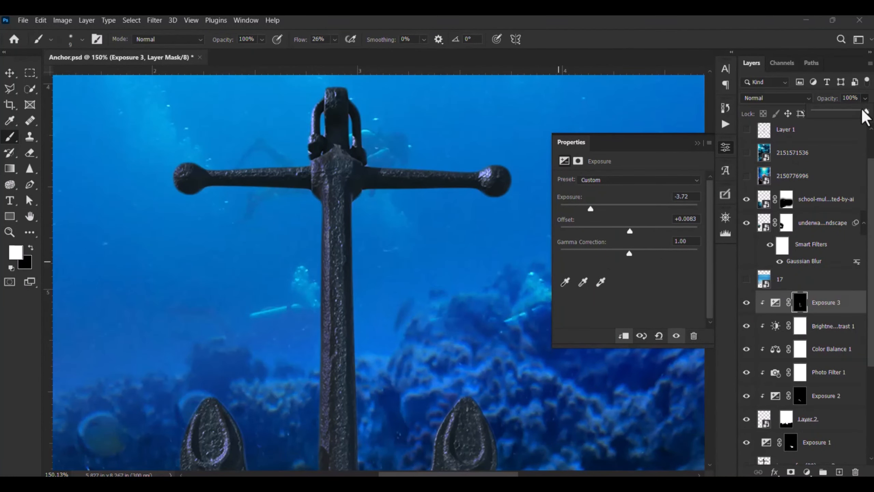
{"action": "left_click_drag", "start_coordinate": [863, 111], "coordinate": [844, 116]}
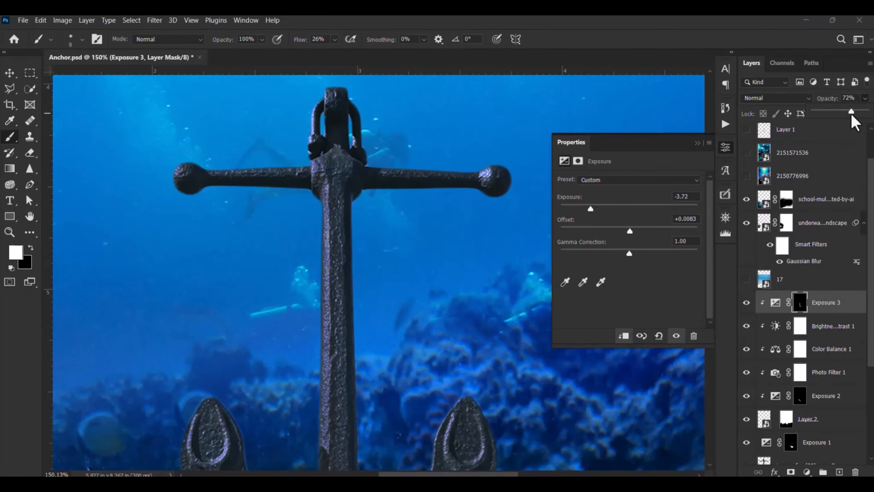
{"action": "scroll", "coordinate": [623, 364], "scroll_direction": "down", "scroll_amount": 5}
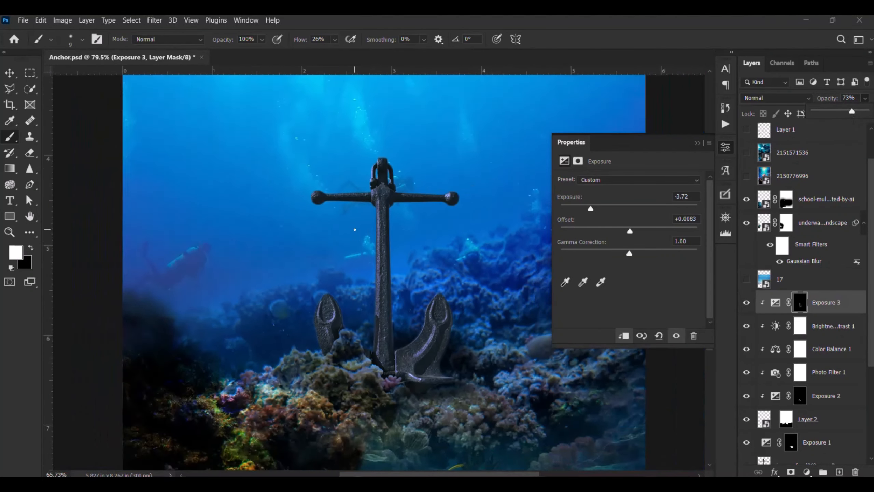
{"action": "left_click", "coordinate": [745, 303]}
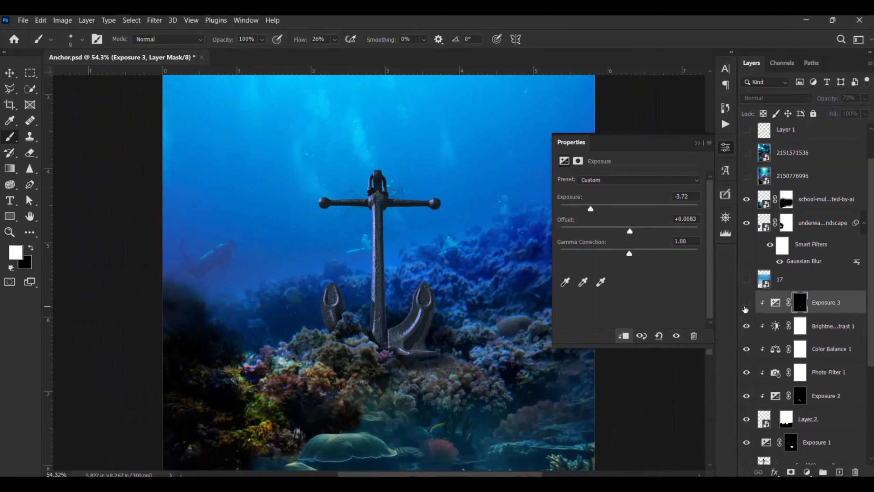
{"action": "left_click", "coordinate": [745, 303]}
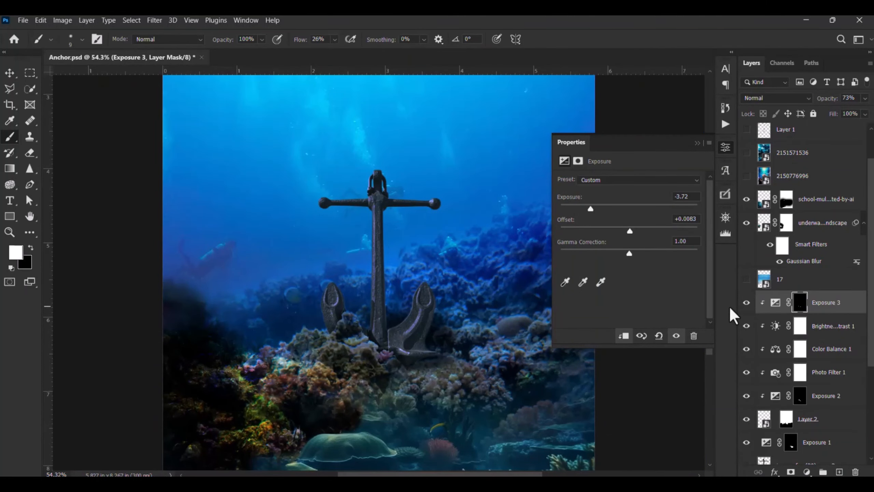
- Touch up the Exposure 3 mask along the right arm's highlight ridge and its inner vertical edge, with the adjustment shown
{"action": "scroll", "coordinate": [419, 355], "scroll_direction": "up", "scroll_amount": 8}
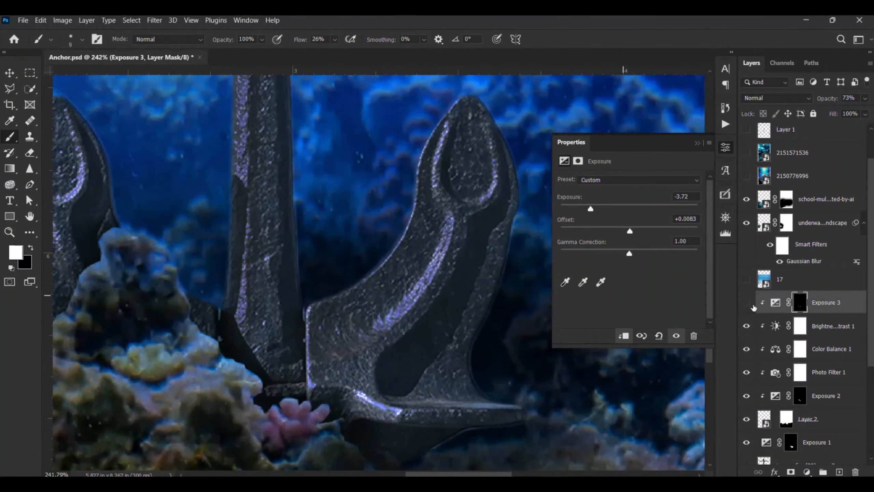
{"action": "left_click", "coordinate": [752, 304]}
{"action": "left_click_drag", "start_coordinate": [419, 290], "coordinate": [384, 338]}
{"action": "mouse_move", "coordinate": [302, 329]}
{"action": "left_mouse_down"}
{"action": "mouse_move", "coordinate": [306, 312]}
{"action": "mouse_move", "coordinate": [312, 391]}
{"action": "left_mouse_up"}
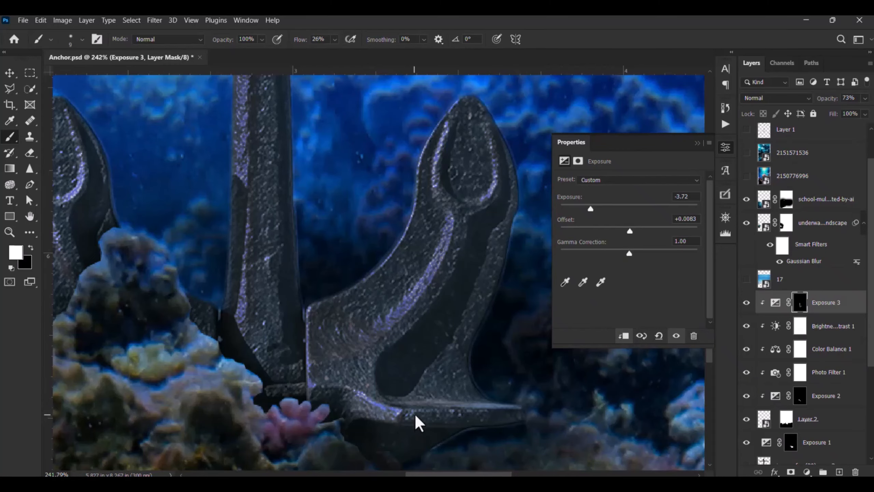
- Examine the anchor's shading on both flukes up close and within the full composition
{"action": "scroll", "coordinate": [383, 376], "scroll_direction": "down", "scroll_amount": 5}
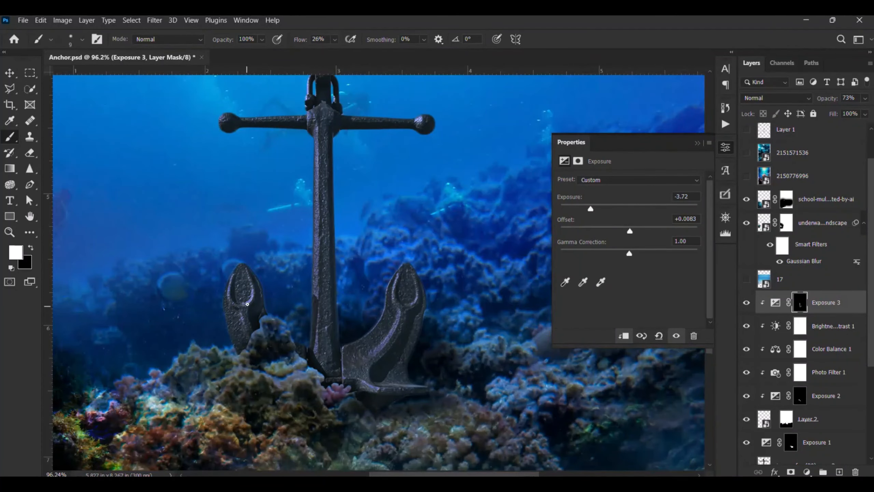
{"action": "scroll", "coordinate": [247, 304], "scroll_direction": "up", "scroll_amount": 5}
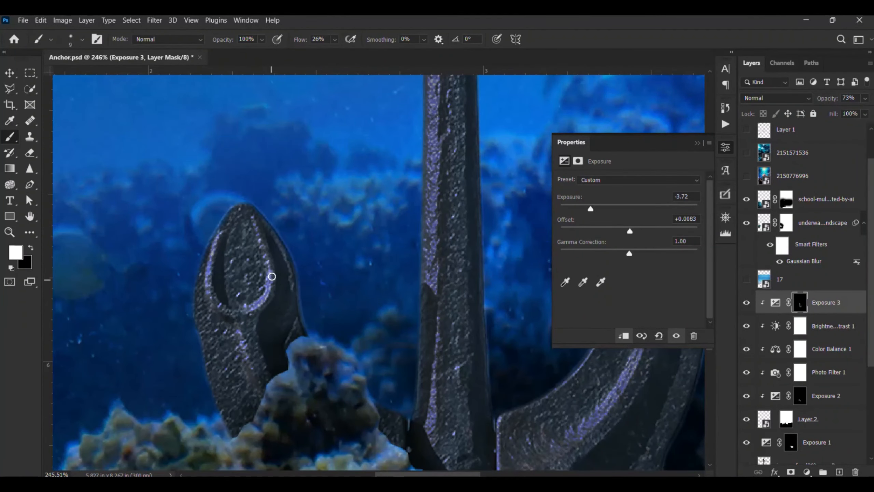
{"action": "scroll", "coordinate": [255, 226], "scroll_direction": "down", "scroll_amount": 6}
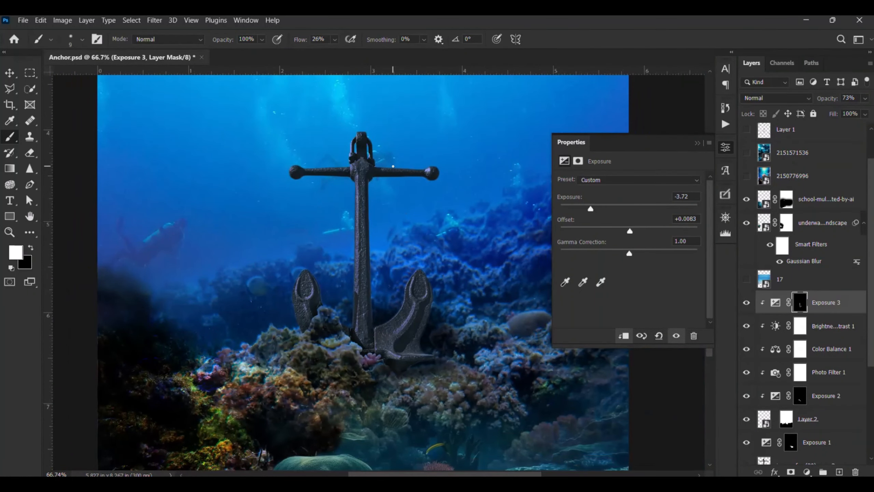
{"action": "scroll", "coordinate": [358, 241], "scroll_direction": "down", "scroll_amount": 5}
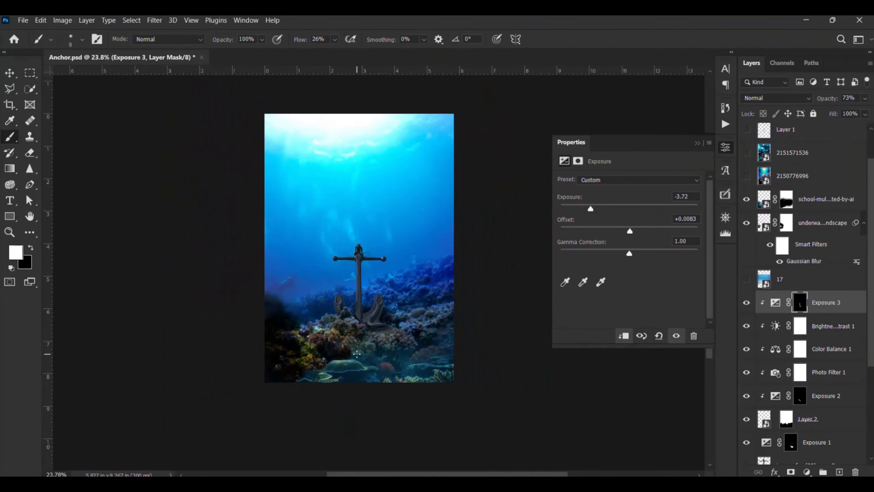
{"action": "scroll", "coordinate": [359, 353], "scroll_direction": "down", "scroll_amount": 1}
{"action": "scroll", "coordinate": [358, 327], "scroll_direction": "up", "scroll_amount": 2}
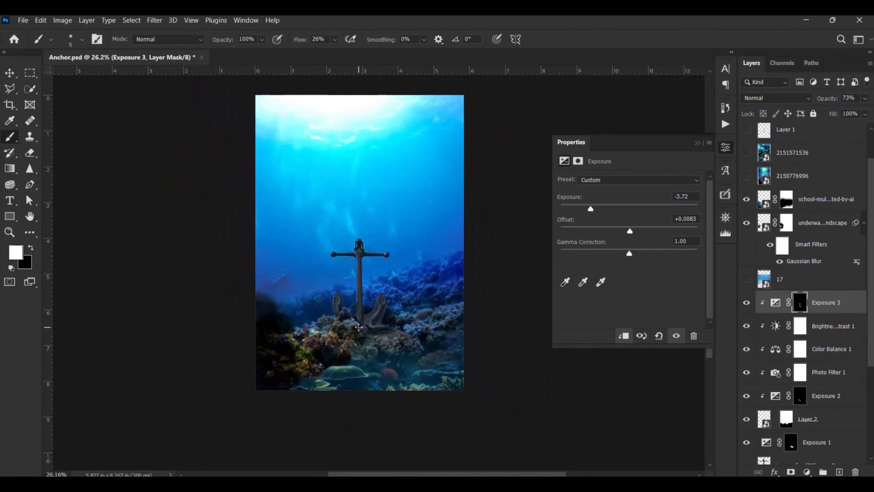
{"action": "scroll", "coordinate": [358, 310], "scroll_direction": "down", "scroll_amount": 3}
{"action": "scroll", "coordinate": [357, 275], "scroll_direction": "up", "scroll_amount": 3}
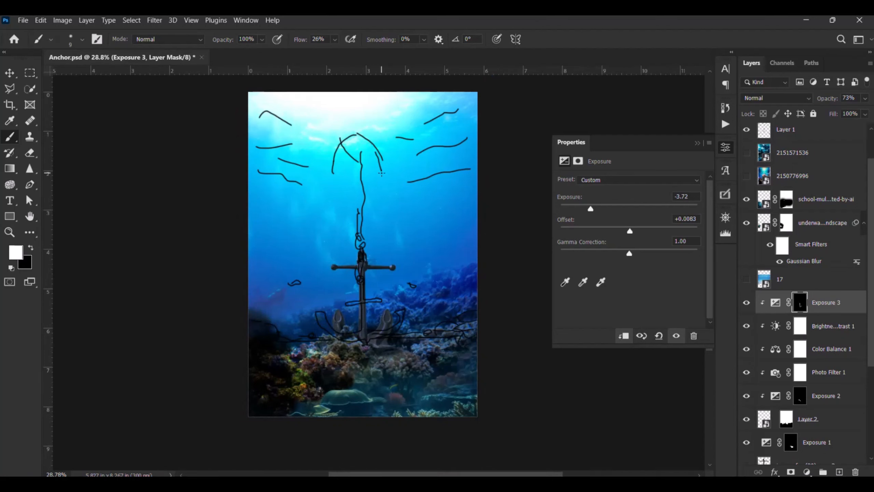
- Preview the cover's title text in Group 1 over the composition, hide it again and inspect the anchor
{"action": "scroll", "coordinate": [752, 159], "scroll_direction": "up", "scroll_amount": 2}
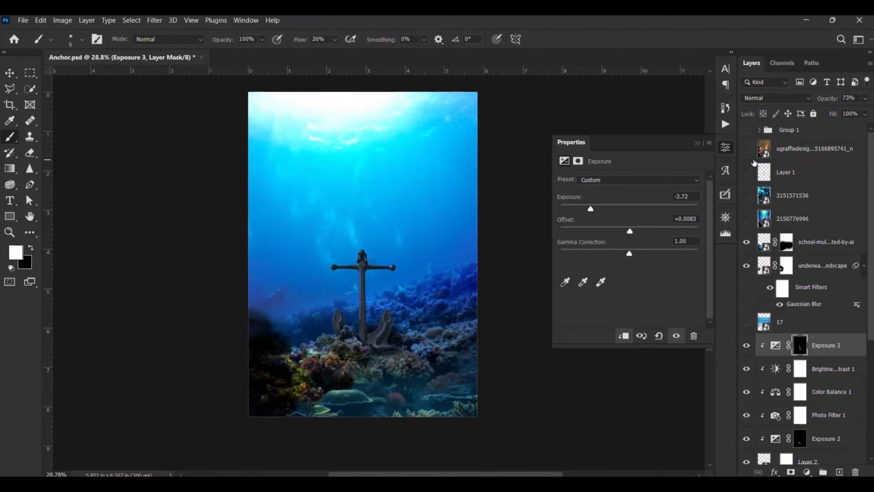
{"action": "left_click", "coordinate": [747, 134]}
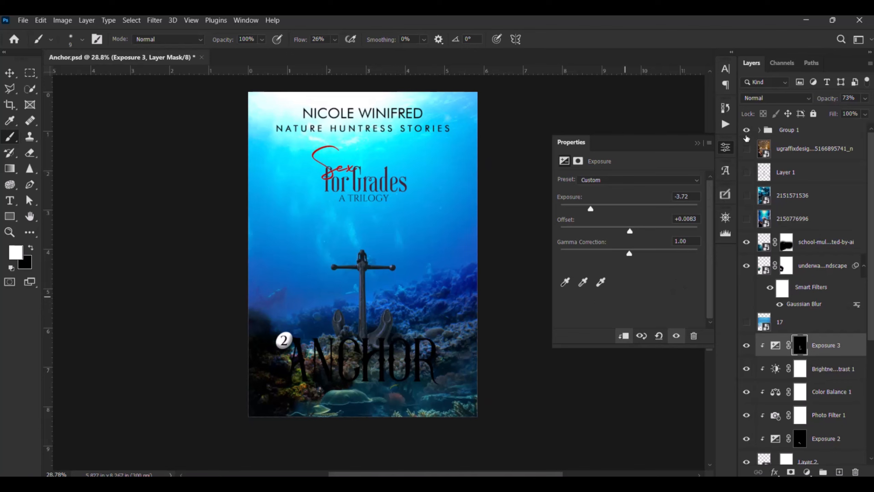
{"action": "scroll", "coordinate": [389, 360], "scroll_direction": "up", "scroll_amount": 3}
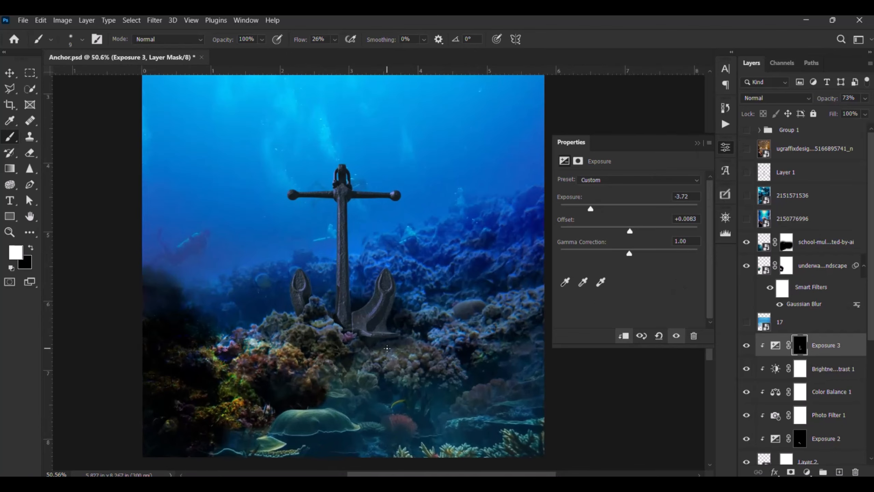
{"action": "scroll", "coordinate": [340, 251], "scroll_direction": "up", "scroll_amount": 5}
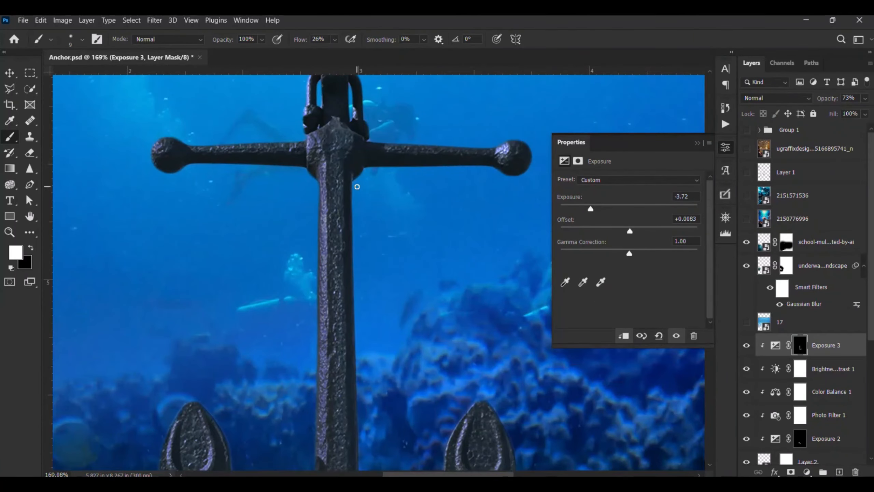
{"action": "scroll", "coordinate": [359, 218], "scroll_direction": "down", "scroll_amount": 3}
- Select the sport-sea-silhouette-travel-nature background layer and add a new blank layer directly above it
{"action": "key", "text": "v"}
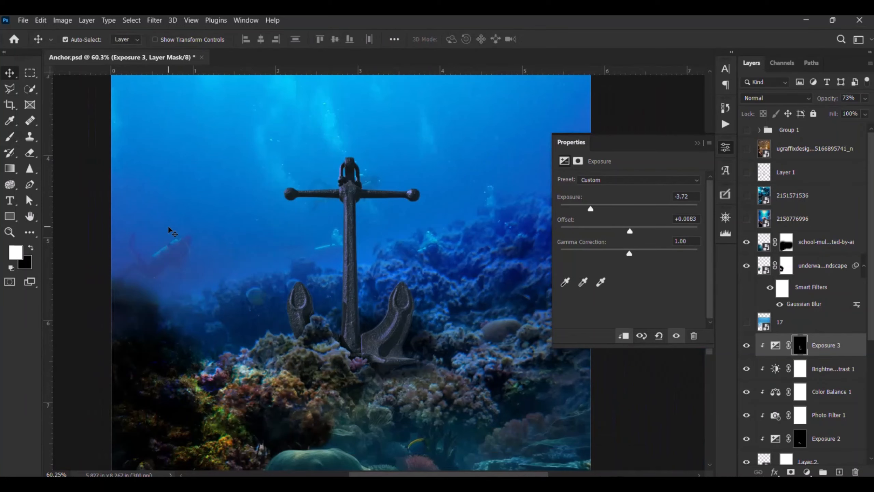
{"action": "left_click", "coordinate": [169, 228]}
{"action": "scroll", "coordinate": [255, 292], "scroll_direction": "down", "scroll_amount": 3}
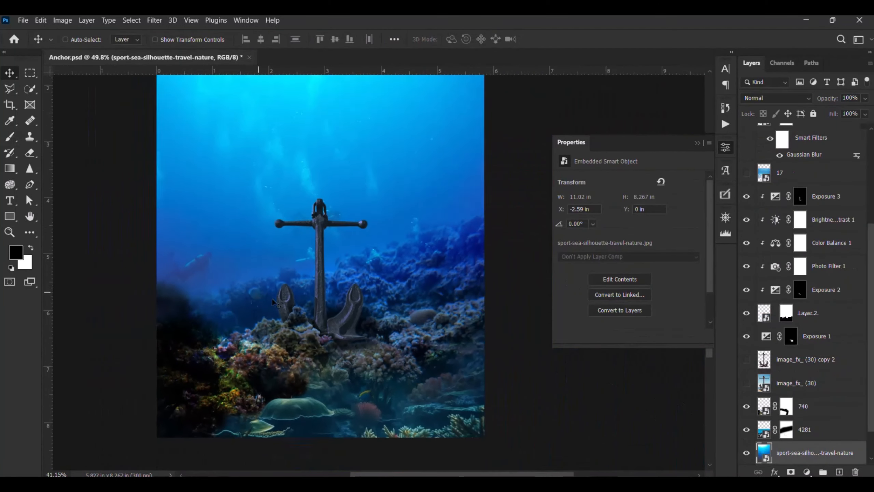
{"action": "left_click", "coordinate": [805, 471]}
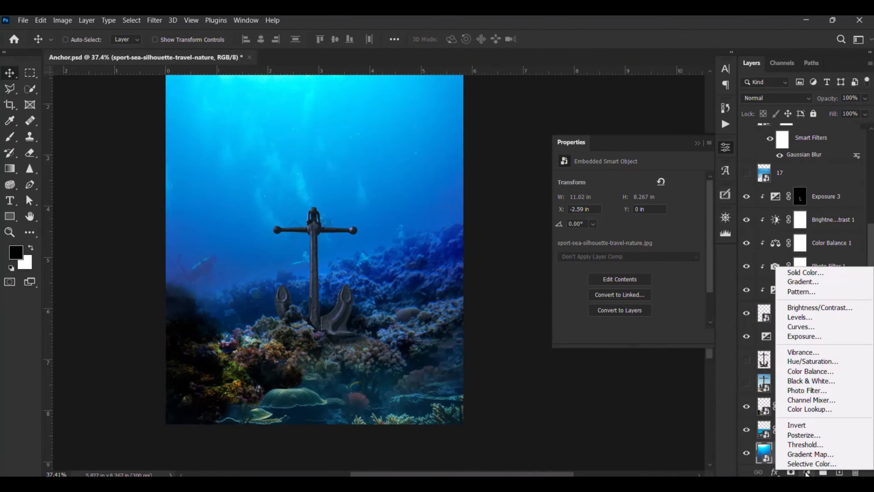
{"action": "left_click", "coordinate": [806, 472]}
{"action": "left_click", "coordinate": [839, 472]}
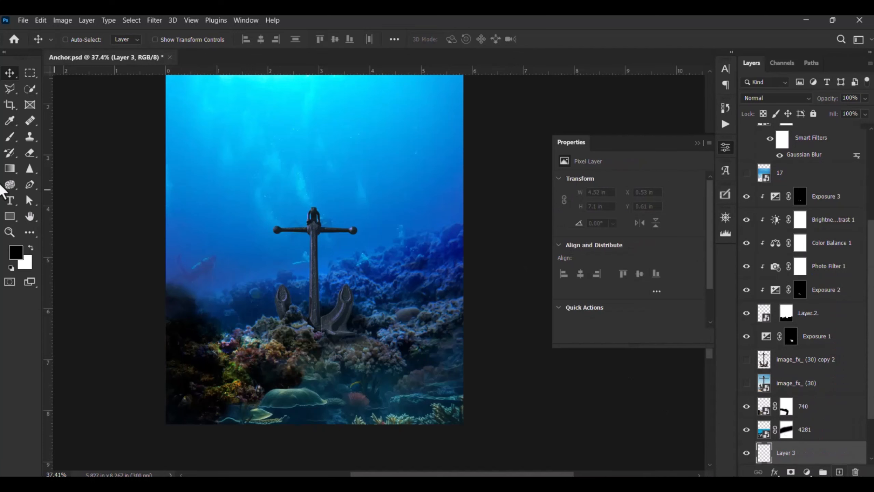
- Heal away the divers left of the anchor and around its shank on Layer 3, sampling clear water nearby
{"action": "left_click", "coordinate": [30, 120]}
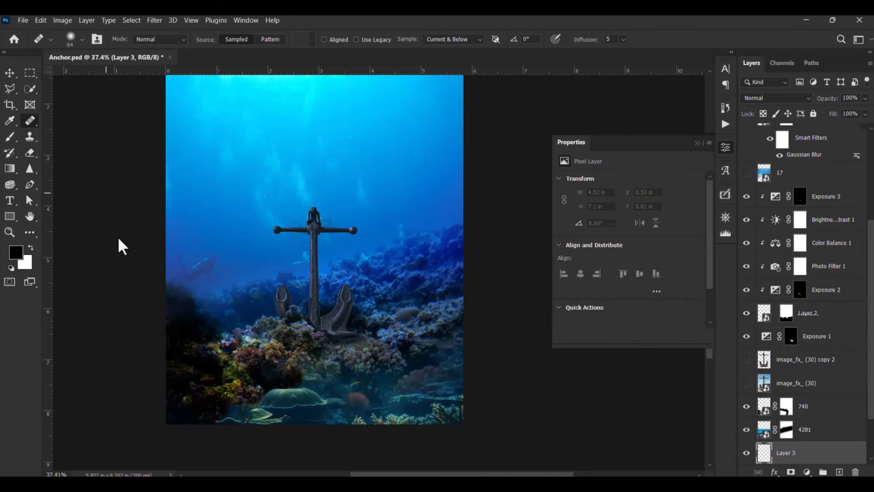
{"action": "scroll", "coordinate": [172, 283], "scroll_direction": "up", "scroll_amount": 3}
{"action": "mouse_move", "coordinate": [183, 279]}
{"action": "left_mouse_down"}
{"action": "mouse_move", "coordinate": [320, 313]}
{"action": "mouse_move", "coordinate": [339, 305]}
{"action": "left_mouse_up"}
{"action": "left_click", "coordinate": [360, 182], "text": "alt"}
{"action": "mouse_move", "coordinate": [361, 218]}
{"action": "left_mouse_down"}
{"action": "mouse_move", "coordinate": [349, 266]}
{"action": "mouse_move", "coordinate": [330, 281]}
{"action": "mouse_move", "coordinate": [291, 277]}
{"action": "mouse_move", "coordinate": [299, 288]}
{"action": "mouse_move", "coordinate": [281, 294]}
{"action": "mouse_move", "coordinate": [337, 285]}
{"action": "mouse_move", "coordinate": [189, 325]}
{"action": "left_mouse_up"}
{"action": "left_click", "coordinate": [212, 267], "text": "alt"}
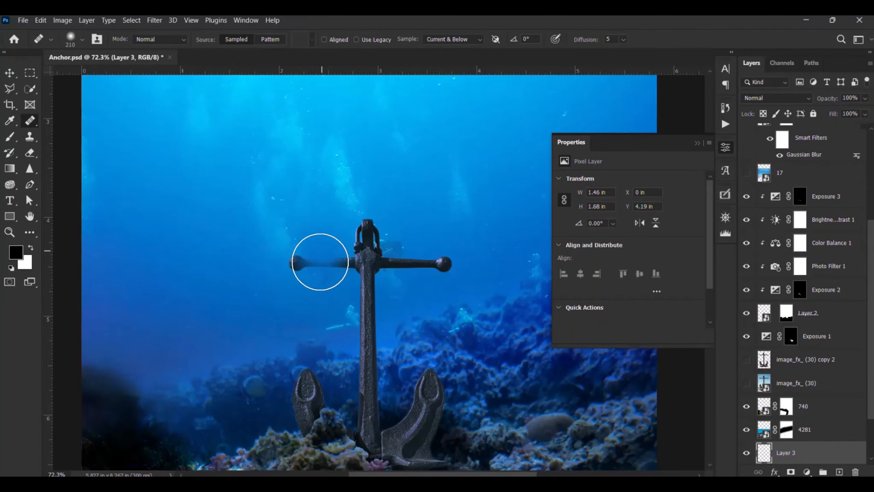
{"action": "mouse_move", "coordinate": [320, 263]}
{"action": "left_mouse_down"}
{"action": "mouse_move", "coordinate": [386, 252]}
{"action": "mouse_move", "coordinate": [401, 264]}
{"action": "mouse_move", "coordinate": [390, 291]}
{"action": "mouse_move", "coordinate": [345, 322]}
{"action": "left_mouse_up"}
{"action": "left_click_drag", "start_coordinate": [368, 286], "coordinate": [266, 310]}
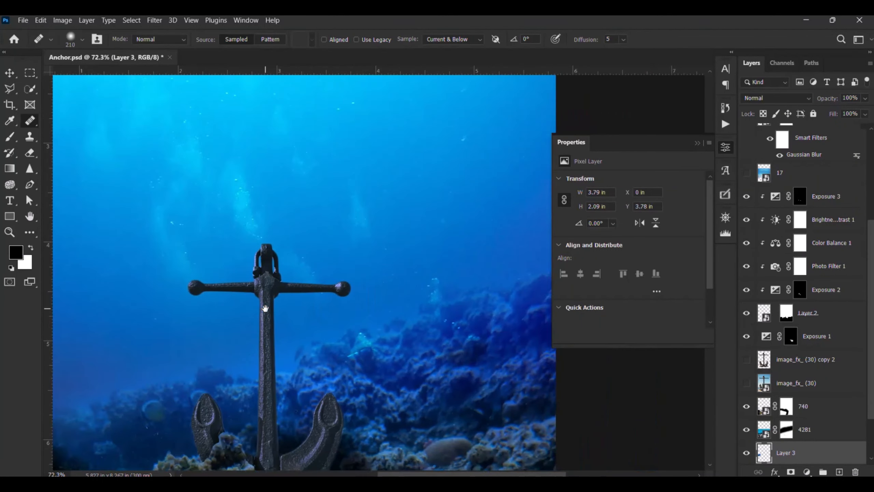
- Heal away the divers above the reef right of the anchor with a 168 px brush, sampling the clear water above them
{"action": "scroll", "coordinate": [412, 304], "scroll_direction": "up", "scroll_amount": 3}
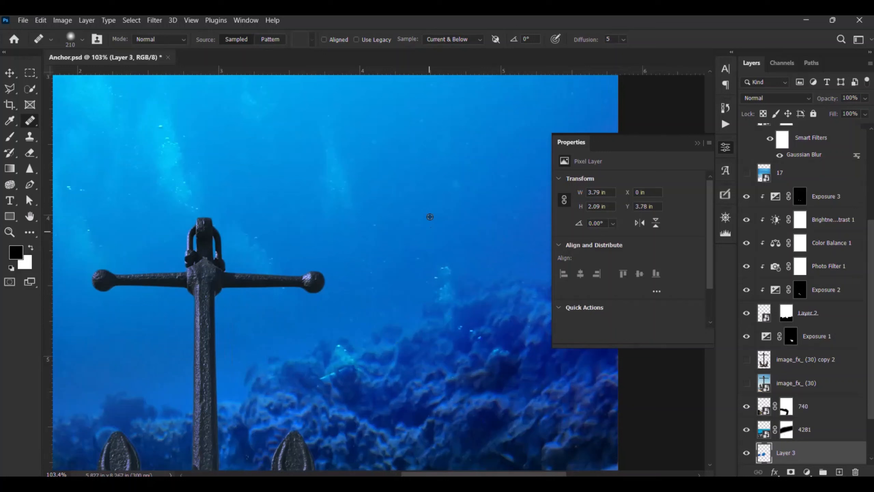
{"action": "right_click", "coordinate": [425, 198], "text": "alt"}
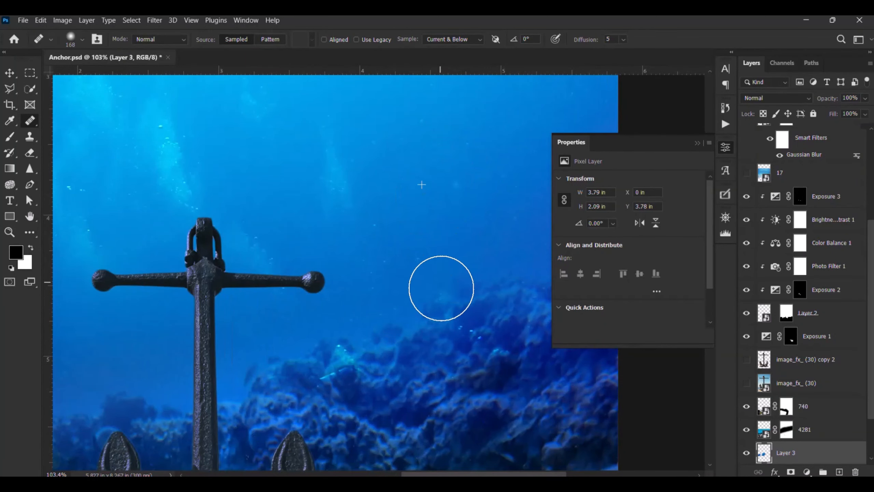
{"action": "mouse_move", "coordinate": [442, 299]}
{"action": "left_mouse_down"}
{"action": "mouse_move", "coordinate": [328, 351]}
{"action": "mouse_move", "coordinate": [336, 376]}
{"action": "left_mouse_up"}
- Examine the retouched background and the lower coral area, both in the full composition and up close
{"action": "scroll", "coordinate": [371, 224], "scroll_direction": "down", "scroll_amount": 3}
{"action": "scroll", "coordinate": [371, 223], "scroll_direction": "down", "scroll_amount": 6}
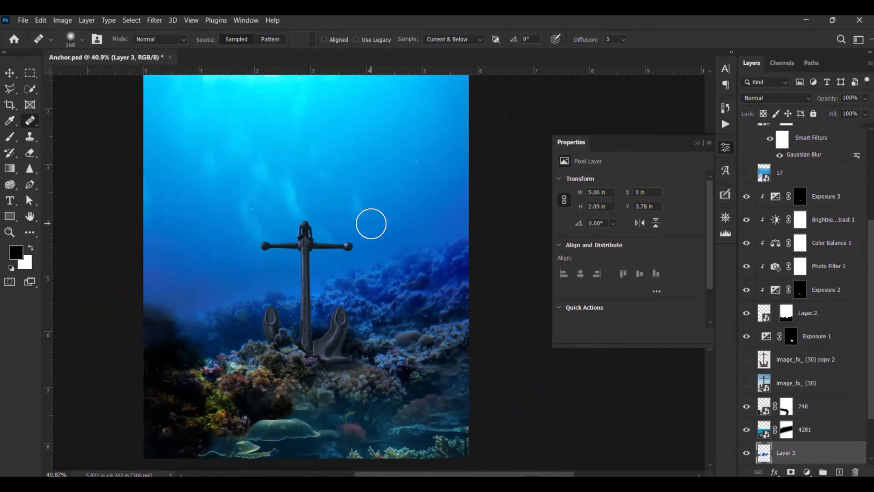
{"action": "key", "text": "v"}
{"action": "scroll", "coordinate": [296, 284], "scroll_direction": "up", "scroll_amount": 2}
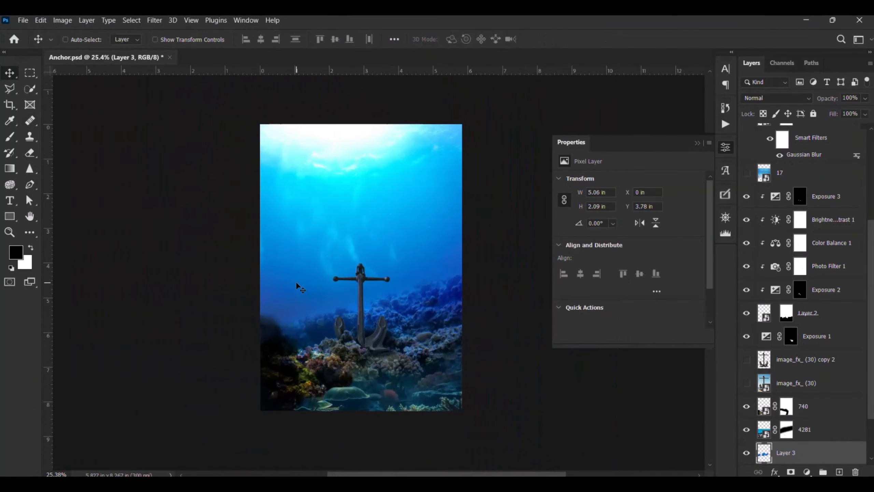
{"action": "scroll", "coordinate": [342, 331], "scroll_direction": "up", "scroll_amount": 1}
{"action": "scroll", "coordinate": [342, 332], "scroll_direction": "up", "scroll_amount": 1}
{"action": "scroll", "coordinate": [364, 400], "scroll_direction": "up", "scroll_amount": 1}
{"action": "scroll", "coordinate": [365, 400], "scroll_direction": "down", "scroll_amount": 1}
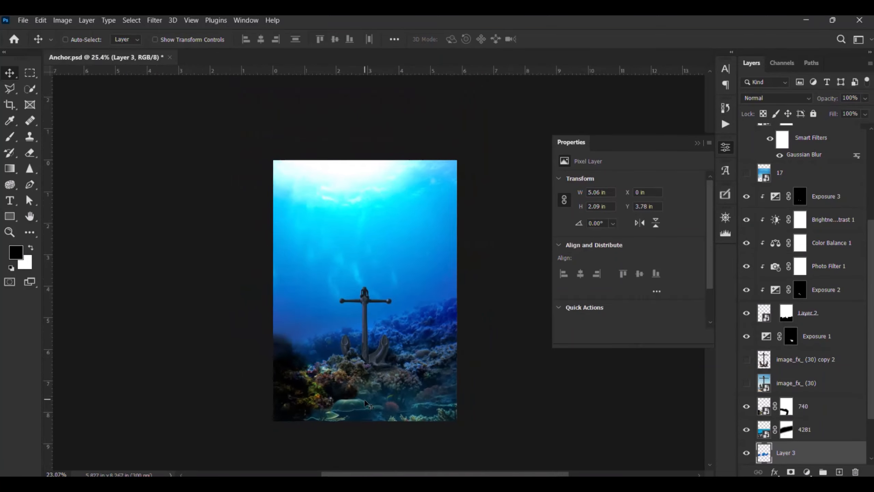
{"action": "scroll", "coordinate": [365, 400], "scroll_direction": "up", "scroll_amount": 2}
{"action": "scroll", "coordinate": [388, 430], "scroll_direction": "up", "scroll_amount": 2}
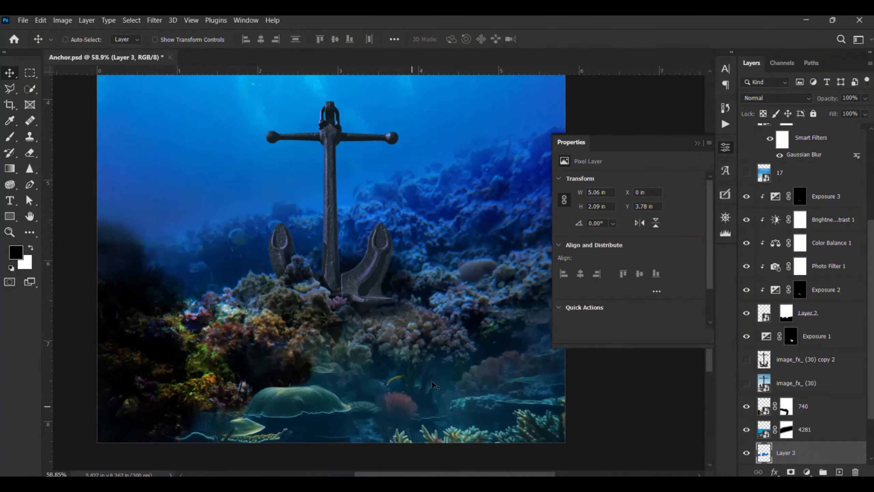
- Clip a Color Balance adjustment to the school-multi-ed-fish-motion layer with midtones of -9 cyan-red, -10 magenta-green and +16 yellow-blue
{"action": "left_click", "coordinate": [415, 415], "text": "ctrl"}
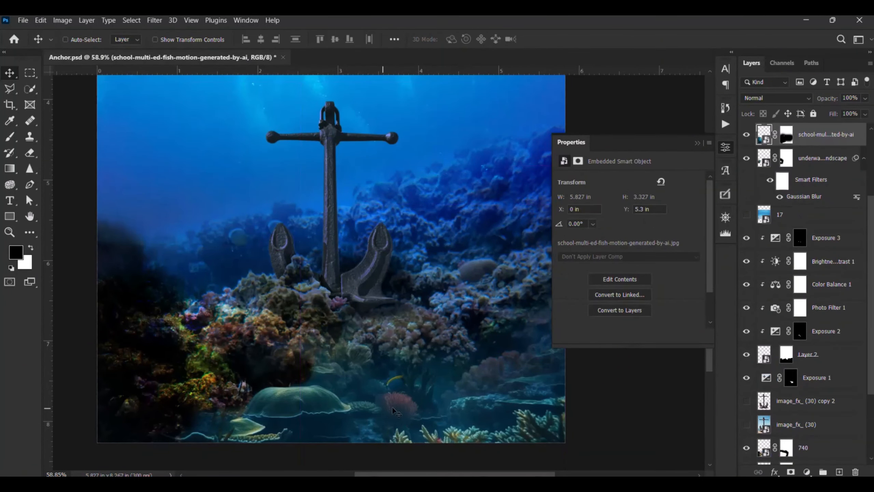
{"action": "scroll", "coordinate": [389, 414], "scroll_direction": "down", "scroll_amount": 2}
{"action": "scroll", "coordinate": [389, 414], "scroll_direction": "up", "scroll_amount": 3}
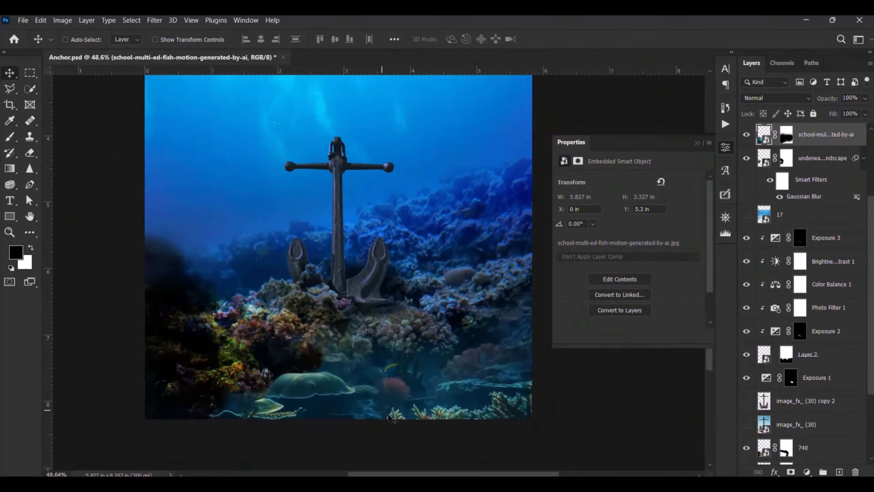
{"action": "scroll", "coordinate": [393, 417], "scroll_direction": "up", "scroll_amount": 3}
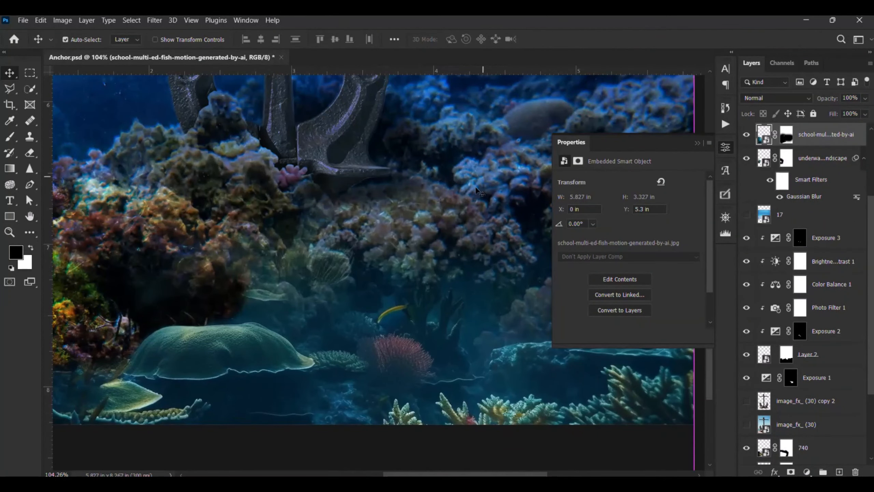
{"action": "scroll", "coordinate": [474, 304], "scroll_direction": "down", "scroll_amount": 6}
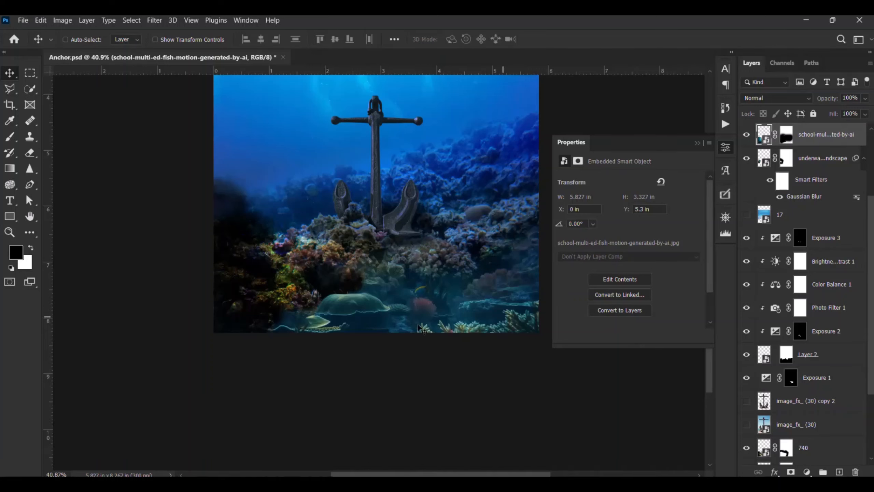
{"action": "key", "text": "ctrl"}
{"action": "left_click", "coordinate": [801, 472]}
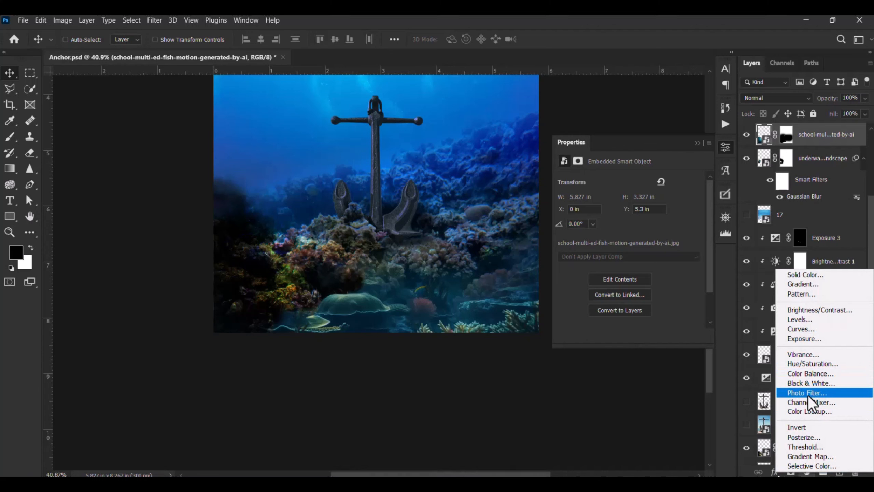
{"action": "left_click", "coordinate": [808, 375]}
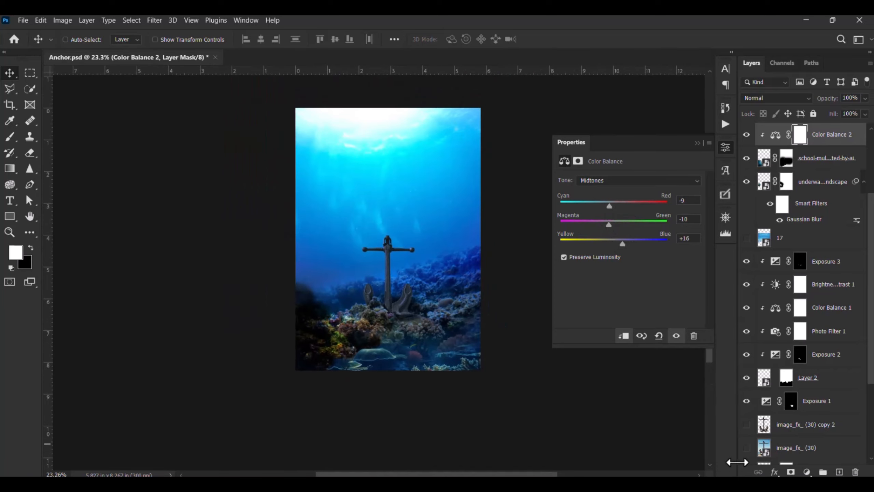
{"action": "left_click", "coordinate": [807, 471]}
{"action": "left_click", "coordinate": [798, 299]}
{"action": "key", "text": "ctrl+z"}
- Add a clipped Exposure adjustment above Color Balance 2 and set its exposure to -1.00
{"action": "left_click", "coordinate": [809, 471]}
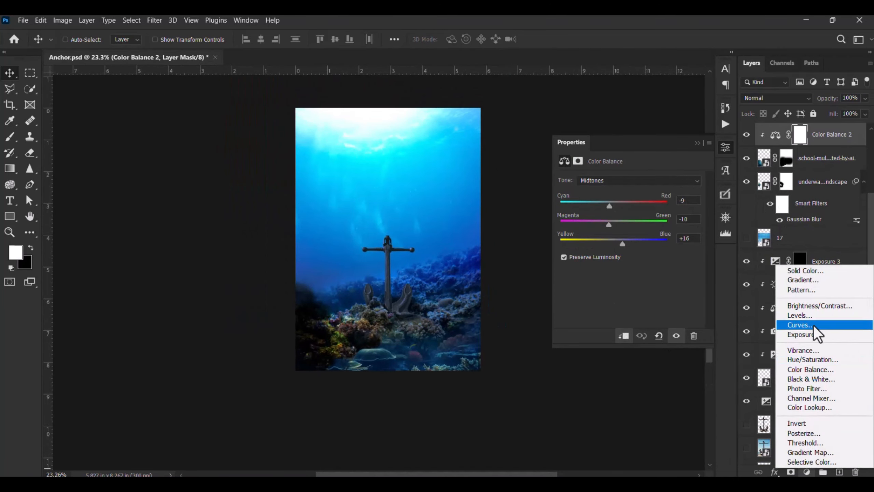
{"action": "left_click", "coordinate": [816, 333]}
{"action": "left_click_drag", "start_coordinate": [628, 208], "coordinate": [625, 230]}
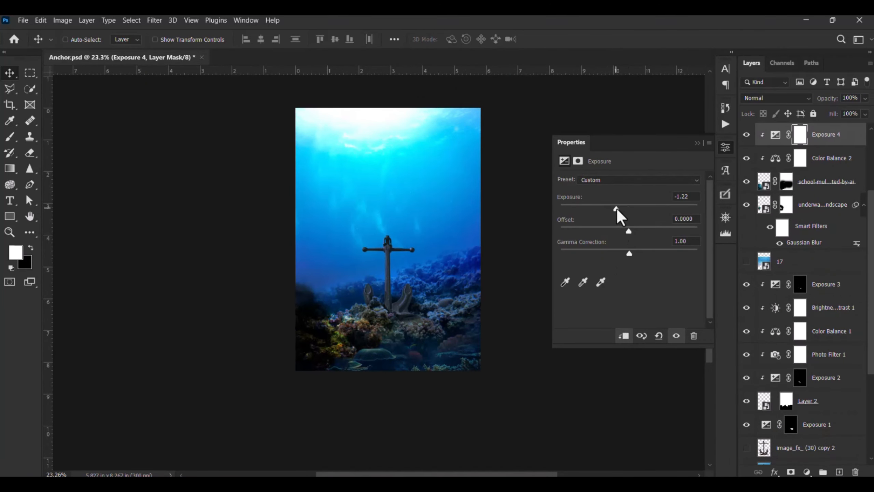
- Set Color Balance 2's midtones to +30 cyan-red, -13 magenta-green and -4 yellow-blue
{"action": "left_click", "coordinate": [768, 162]}
{"action": "scroll", "coordinate": [453, 361], "scroll_direction": "up", "scroll_amount": 2}
{"action": "scroll", "coordinate": [453, 361], "scroll_direction": "up", "scroll_amount": 2}
{"action": "left_click_drag", "start_coordinate": [579, 206], "coordinate": [629, 206]}
{"action": "left_click", "coordinate": [629, 223]}
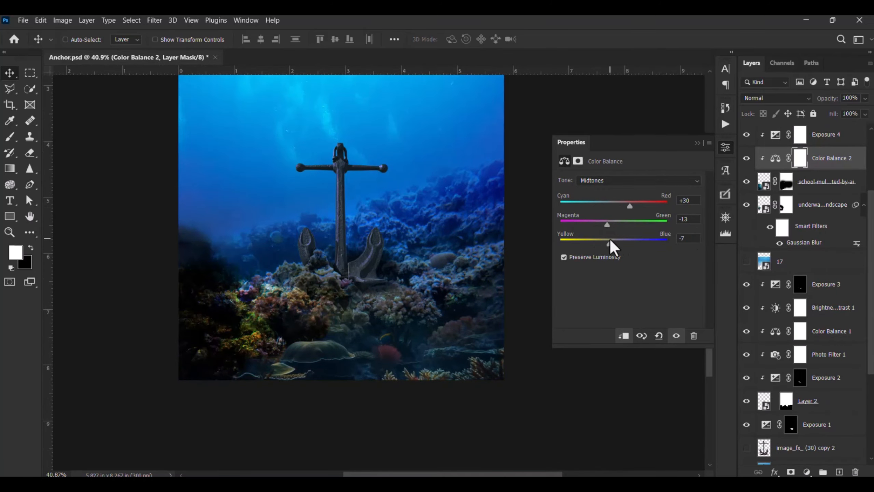
{"action": "left_click_drag", "start_coordinate": [610, 240], "coordinate": [612, 240]}
- Paint black on the fish-school layer's mask around the lower-left coral edge to blend it with the reef beneath
{"action": "scroll", "coordinate": [452, 415], "scroll_direction": "down", "scroll_amount": 2}
{"action": "scroll", "coordinate": [389, 339], "scroll_direction": "up", "scroll_amount": 6}
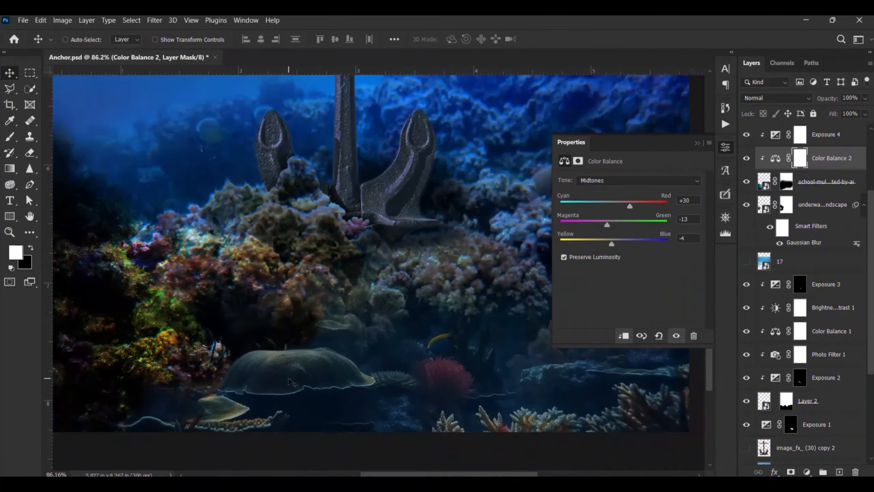
{"action": "scroll", "coordinate": [289, 378], "scroll_direction": "up", "scroll_amount": 7}
{"action": "left_click", "coordinate": [786, 181]}
{"action": "key", "text": "b"}
{"action": "key", "text": "bracketright"}
{"action": "key", "text": "bracketright"}
{"action": "key", "text": "bracketright"}
{"action": "key", "text": "bracketright"}
{"action": "key", "text": "x"}
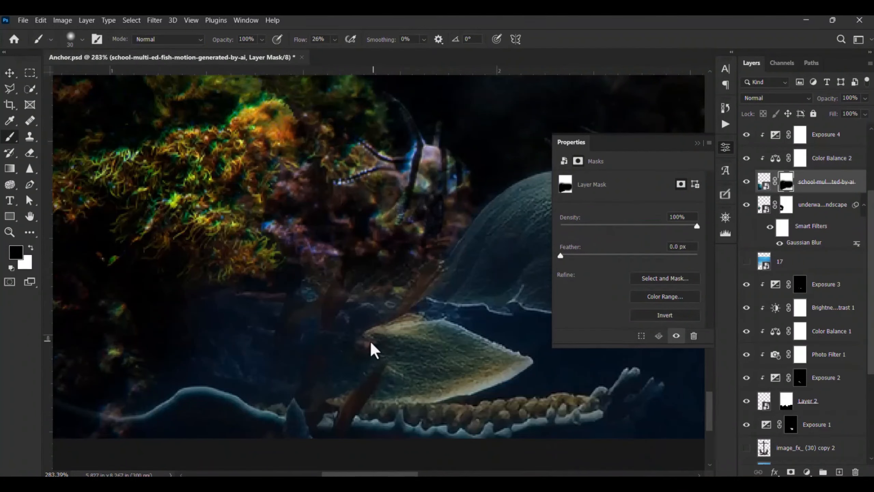
{"action": "mouse_move", "coordinate": [254, 371]}
{"action": "left_mouse_down"}
{"action": "mouse_move", "coordinate": [350, 315]}
{"action": "mouse_move", "coordinate": [247, 358]}
{"action": "mouse_move", "coordinate": [265, 378]}
{"action": "mouse_move", "coordinate": [328, 324]}
{"action": "mouse_move", "coordinate": [146, 383]}
{"action": "left_mouse_up"}
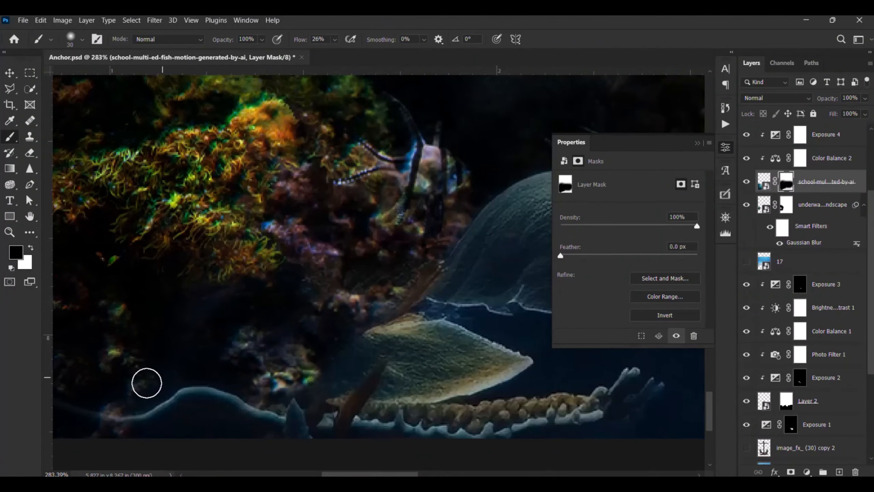
{"action": "key", "text": "x"}
{"action": "scroll", "coordinate": [309, 409], "scroll_direction": "down", "scroll_amount": 10}
{"action": "scroll", "coordinate": [250, 396], "scroll_direction": "up", "scroll_amount": 3}
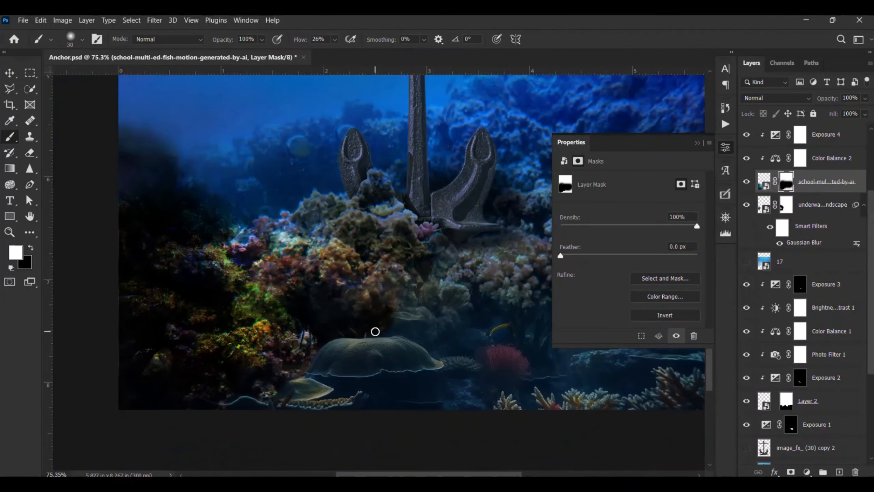
- Clip a Color Balance adjustment to the coral layer 740, shifting its midtones toward cyan and blue
{"action": "key", "text": "v"}
{"action": "left_click", "coordinate": [373, 331], "text": "ctrl"}
{"action": "left_click", "coordinate": [746, 453]}
{"action": "left_click", "coordinate": [746, 453]}
{"action": "left_click", "coordinate": [807, 472]}
{"action": "left_click", "coordinate": [802, 372]}
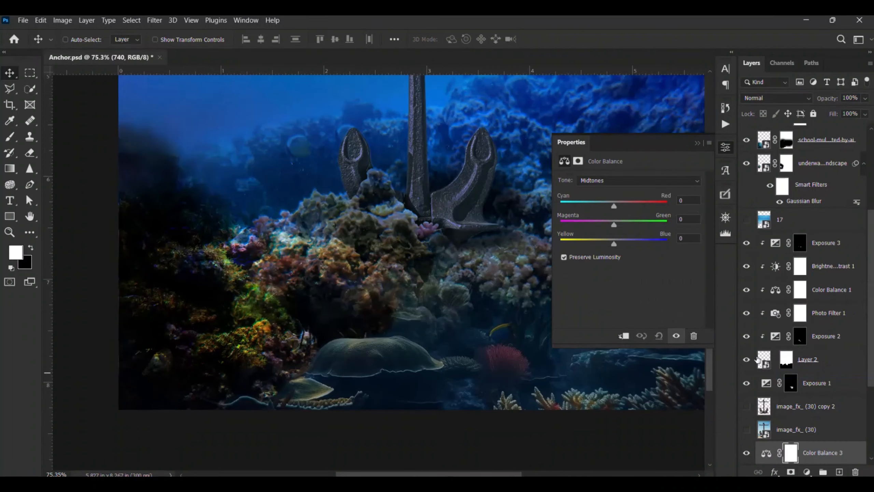
{"action": "key", "text": "ctrl+alt+g"}
{"action": "left_click_drag", "start_coordinate": [613, 206], "coordinate": [595, 224]}
{"action": "left_click_drag", "start_coordinate": [614, 244], "coordinate": [648, 242]}
{"action": "scroll", "coordinate": [503, 361], "scroll_direction": "down", "scroll_amount": 3}
- Add a clipped Exposure adjustment above Color Balance 3 and adjust its exposure for the left coral
{"action": "left_click", "coordinate": [806, 472]}
{"action": "left_click", "coordinate": [802, 330]}
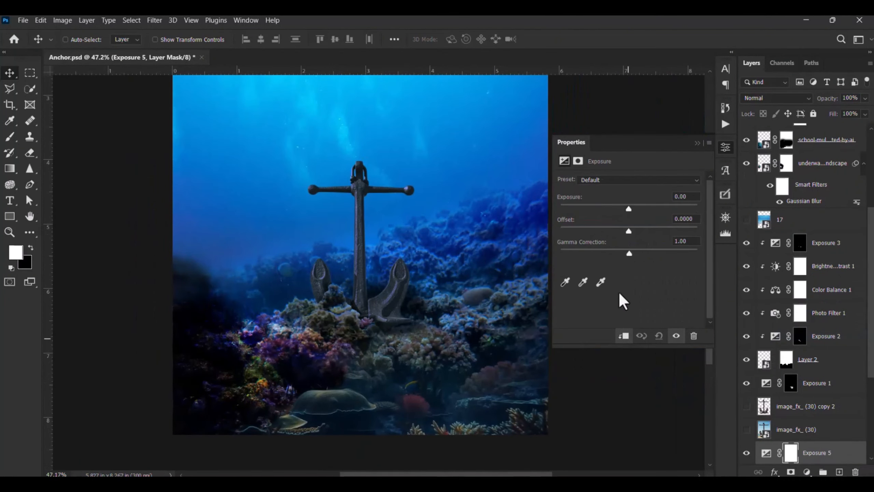
{"action": "left_click_drag", "start_coordinate": [628, 208], "coordinate": [681, 237]}
- Set Color Balance 3's midtones to -96 cyan-red, +29 magenta-green and +94 yellow-blue
{"action": "scroll", "coordinate": [782, 432], "scroll_direction": "down", "scroll_amount": 3}
{"action": "key", "text": "alt+["}
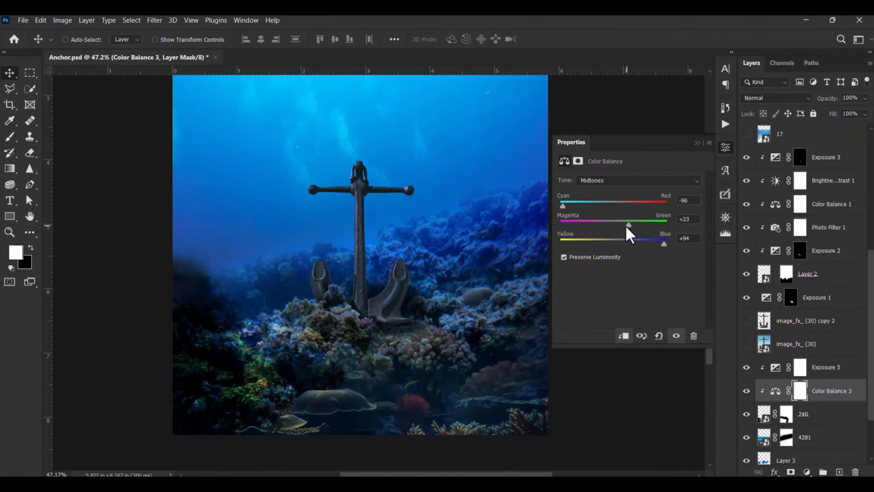
{"action": "left_click_drag", "start_coordinate": [626, 226], "coordinate": [628, 226]}
- Examine how the recoloured left coral blends with the reef and water across the whole composition
{"action": "scroll", "coordinate": [327, 424], "scroll_direction": "down", "scroll_amount": 5}
{"action": "scroll", "coordinate": [323, 422], "scroll_direction": "up", "scroll_amount": 8}
{"action": "scroll", "coordinate": [307, 426], "scroll_direction": "down", "scroll_amount": 5}
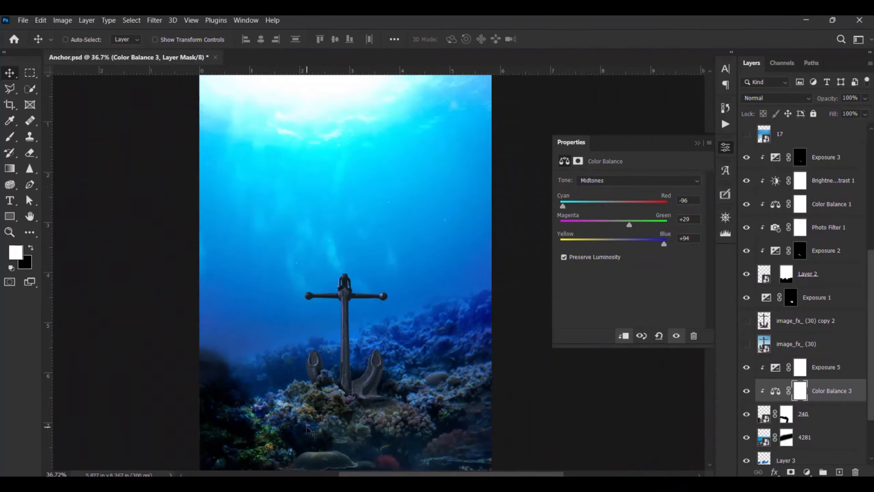
{"action": "scroll", "coordinate": [307, 429], "scroll_direction": "down", "scroll_amount": 2}
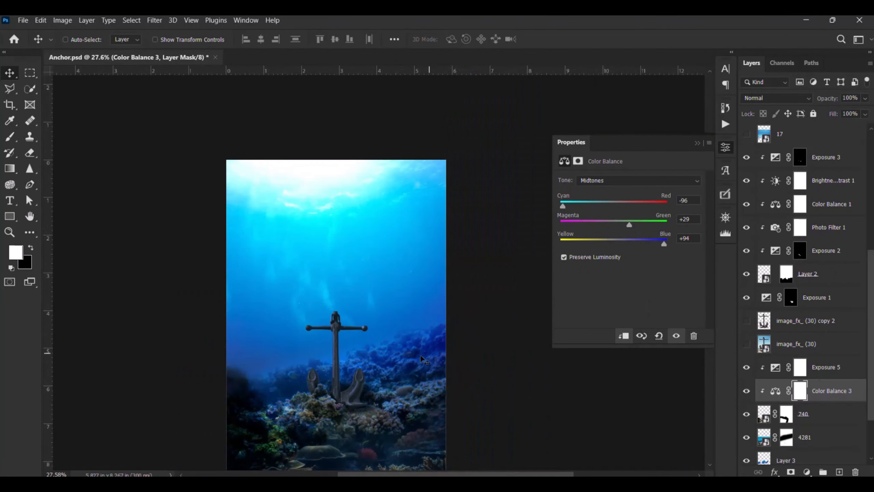
{"action": "scroll", "coordinate": [353, 358], "scroll_direction": "down", "scroll_amount": 1}
{"action": "scroll", "coordinate": [320, 430], "scroll_direction": "up", "scroll_amount": 1}
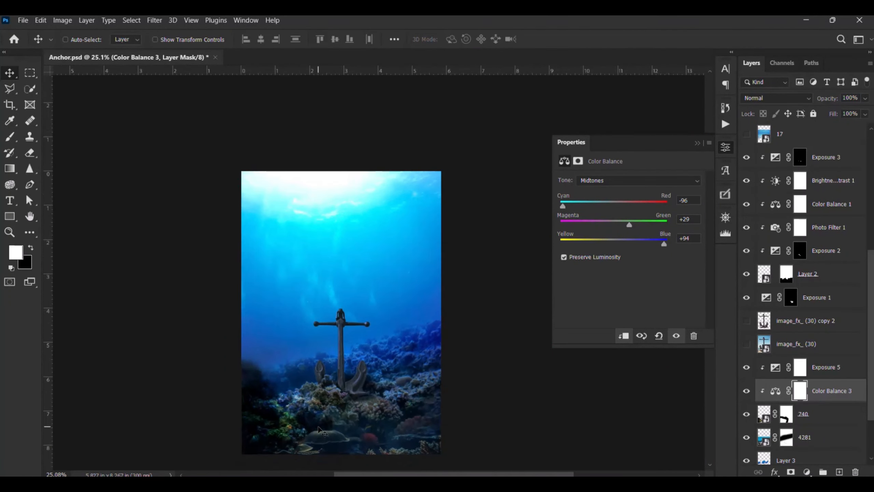
{"action": "scroll", "coordinate": [331, 420], "scroll_direction": "up", "scroll_amount": 4}
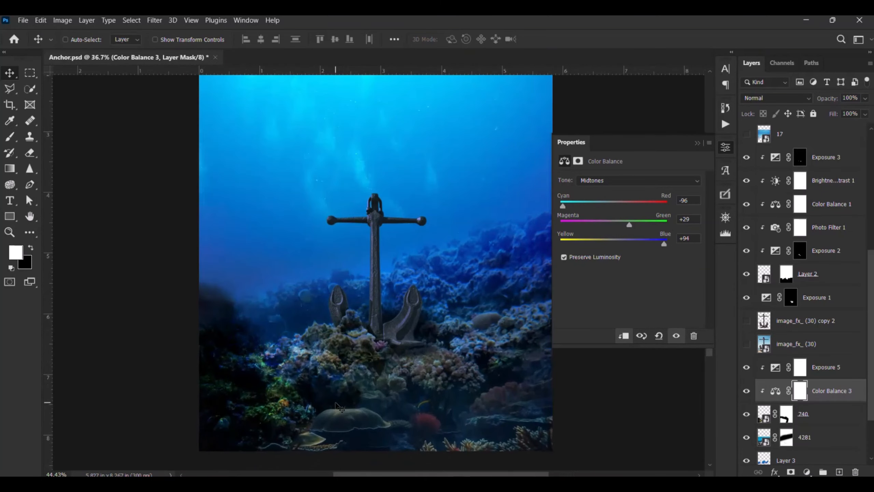
{"action": "scroll", "coordinate": [339, 407], "scroll_direction": "up", "scroll_amount": 2}
{"action": "scroll", "coordinate": [339, 407], "scroll_direction": "down", "scroll_amount": 1}
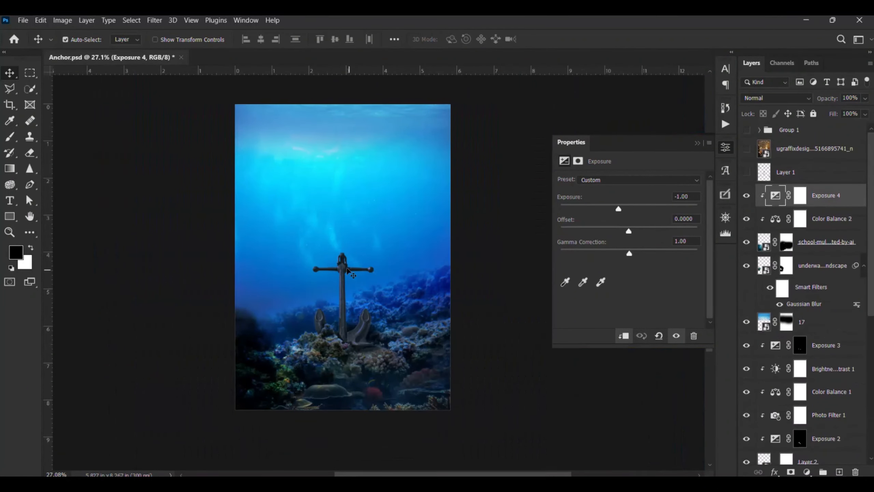
- Link the anchor's Layer 2 with its clipped adjustment layers up to Exposure 3, checking the anchor's visibility first
{"action": "left_click", "coordinate": [347, 270]}
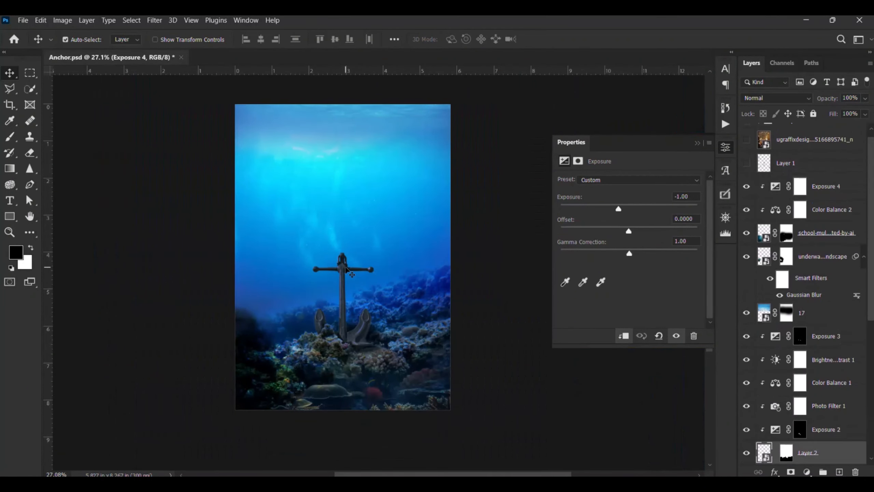
{"action": "left_click", "coordinate": [831, 339], "text": "shift"}
{"action": "scroll", "coordinate": [829, 344], "scroll_direction": "down", "scroll_amount": 3}
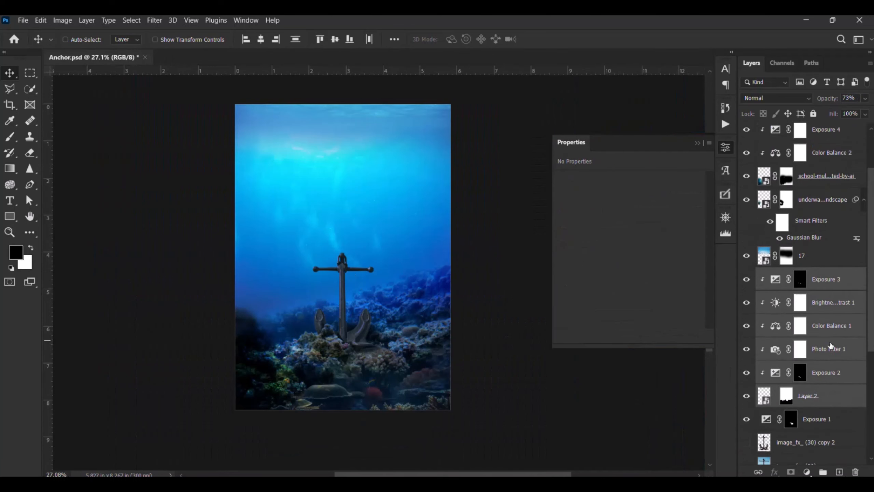
{"action": "left_click", "coordinate": [746, 353]}
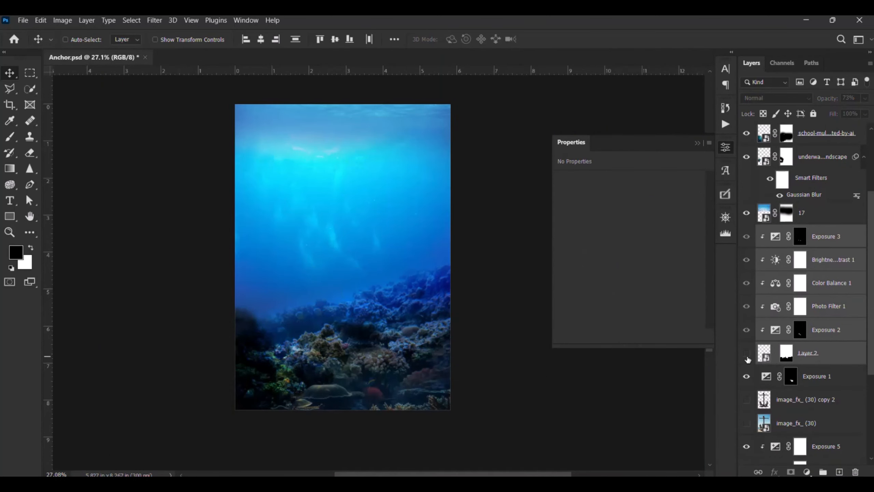
{"action": "left_click", "coordinate": [746, 354]}
{"action": "right_click", "coordinate": [844, 357]}
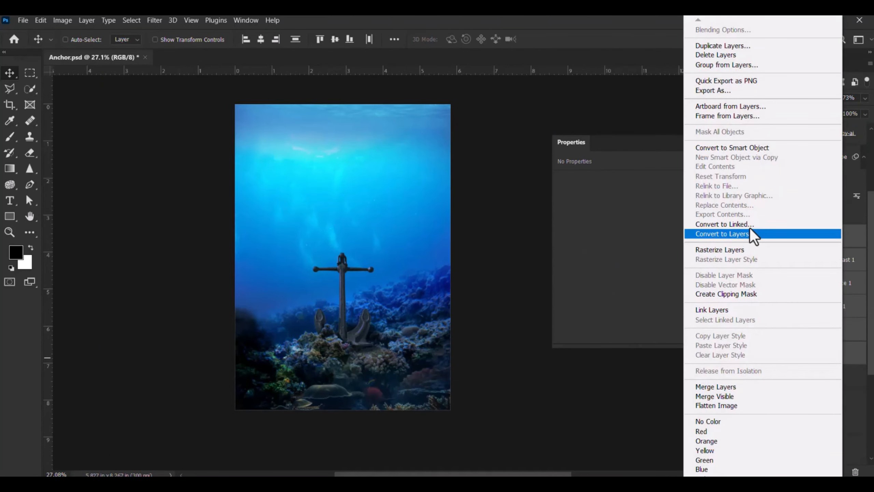
{"action": "left_click", "coordinate": [751, 309]}
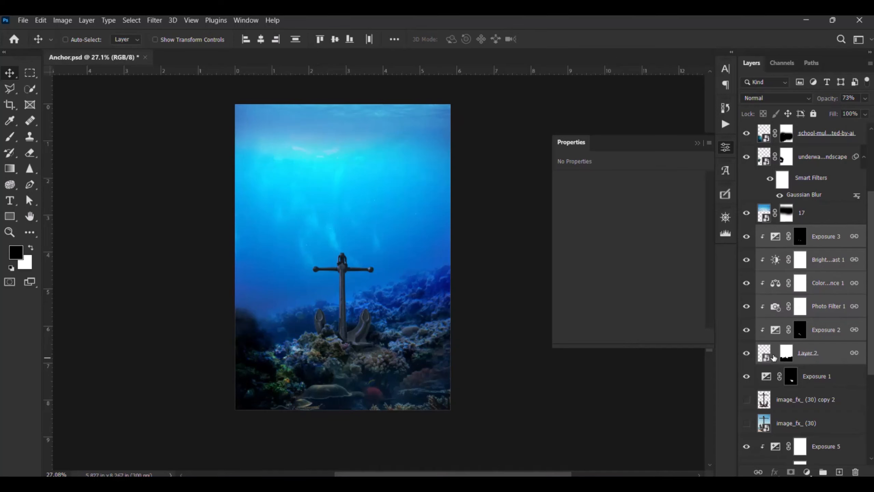
- Move the linked anchor layers, from Exposure 3 down to Layer 2, above Exposure 4 and below Layer 1
{"action": "scroll", "coordinate": [790, 358], "scroll_direction": "up", "scroll_amount": 5}
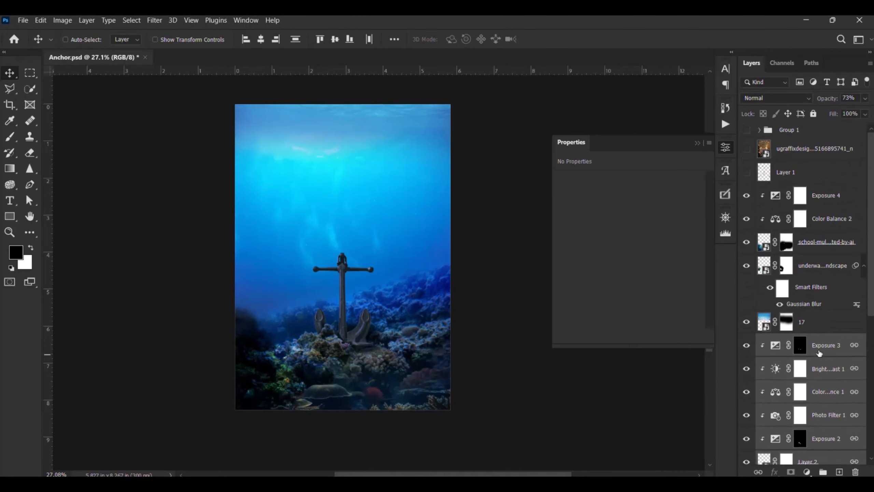
{"action": "left_click_drag", "start_coordinate": [819, 353], "coordinate": [820, 206]}
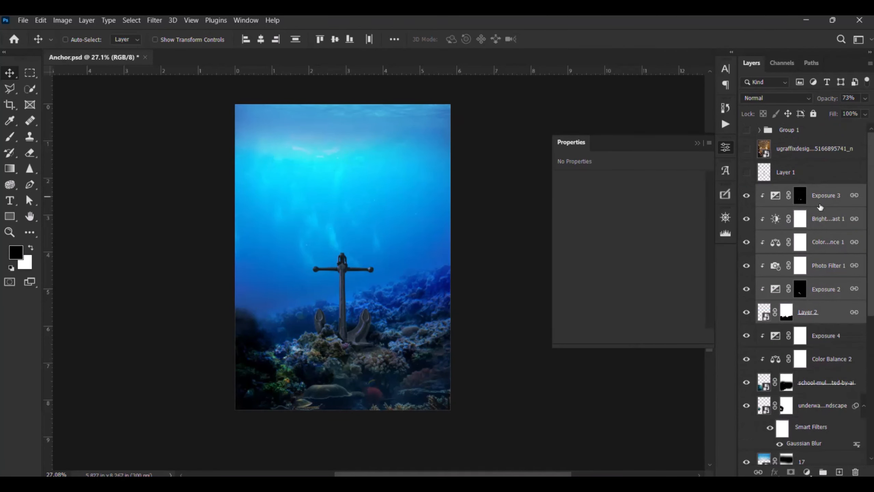
- Group the scene layers from Exposure 4 down to the sport-sea background image, then check the group's contents by toggling its visibility
{"action": "left_click", "coordinate": [820, 333]}
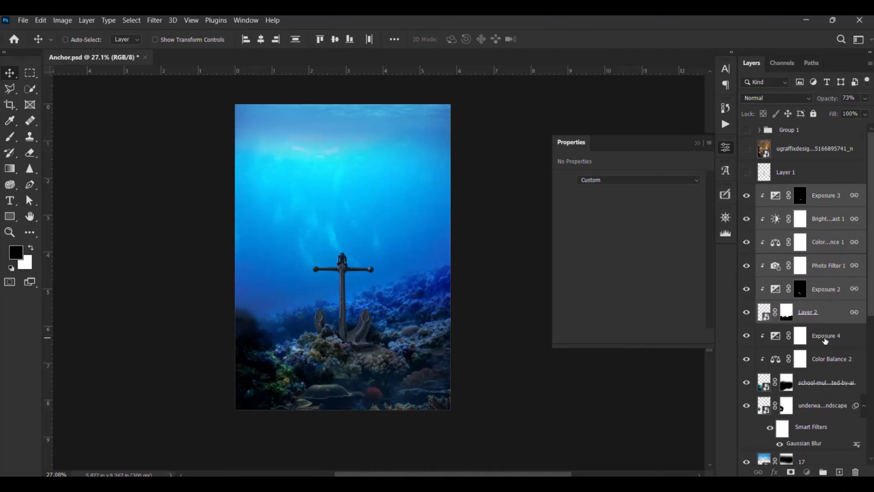
{"action": "scroll", "coordinate": [817, 336], "scroll_direction": "down", "scroll_amount": 12}
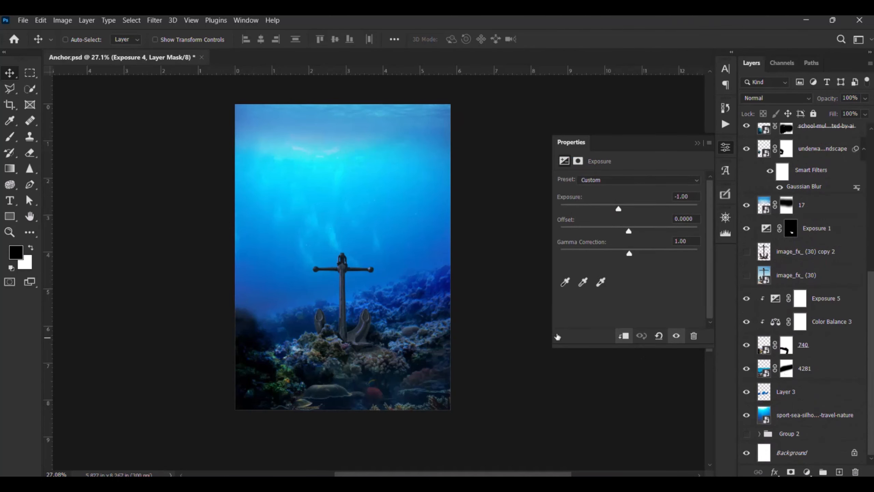
{"action": "key", "text": "ctrl+g"}
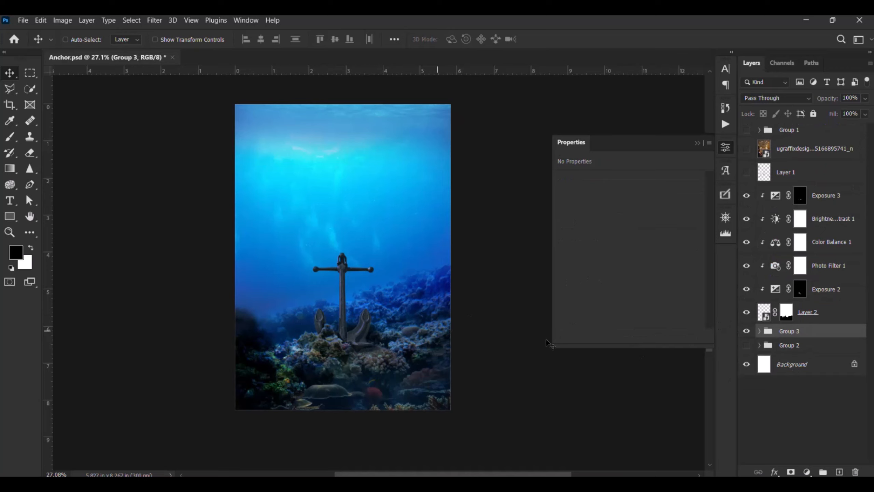
{"action": "left_click", "coordinate": [746, 331]}
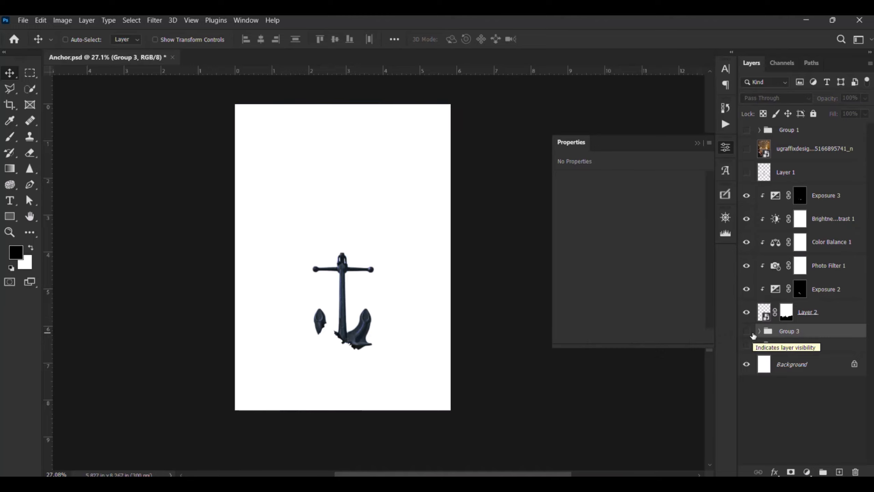
{"action": "left_click", "coordinate": [746, 332]}
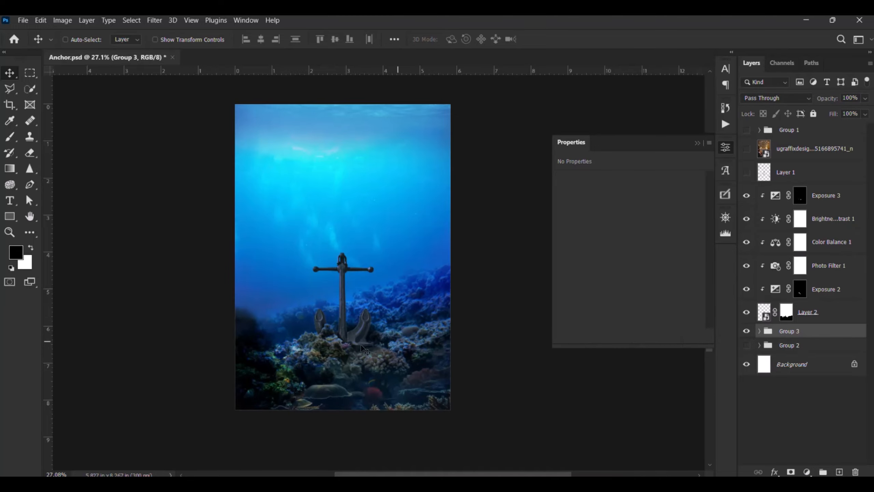
- Examine how the anchor's base sits among the corals, both close up and across the whole composition
{"action": "scroll", "coordinate": [362, 346], "scroll_direction": "up", "scroll_amount": 10}
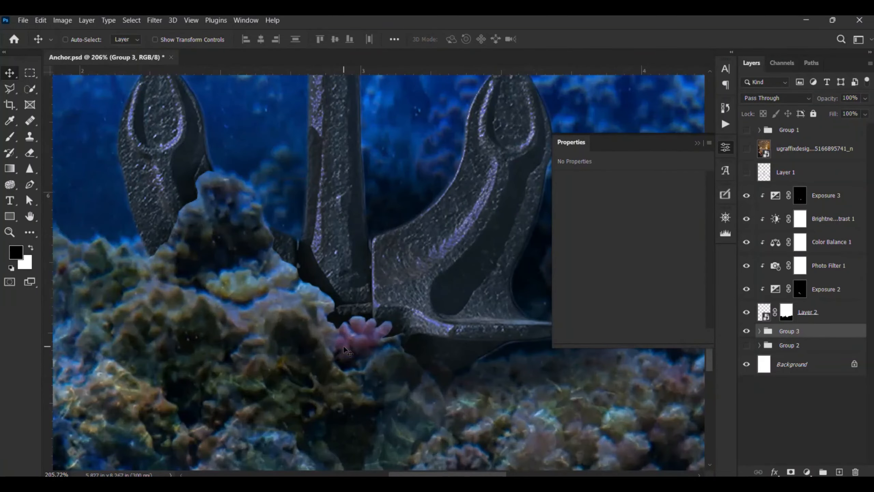
{"action": "scroll", "coordinate": [344, 347], "scroll_direction": "down", "scroll_amount": 10}
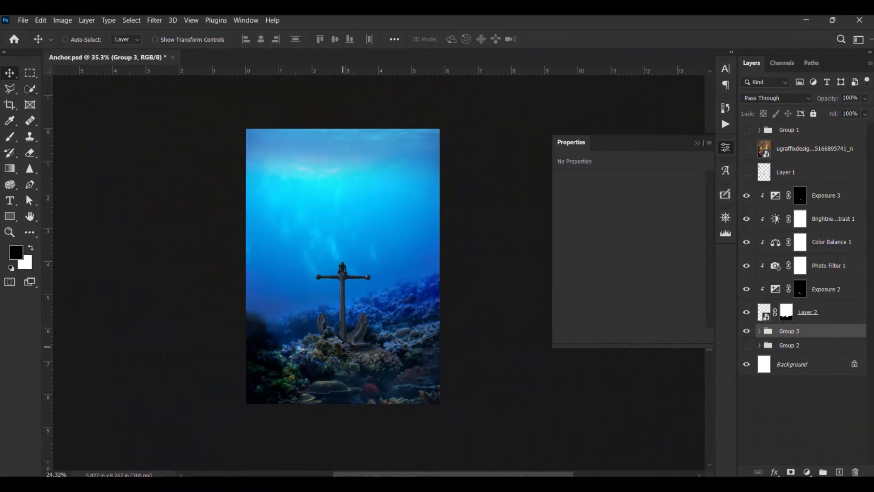
{"action": "scroll", "coordinate": [336, 295], "scroll_direction": "up", "scroll_amount": 1}
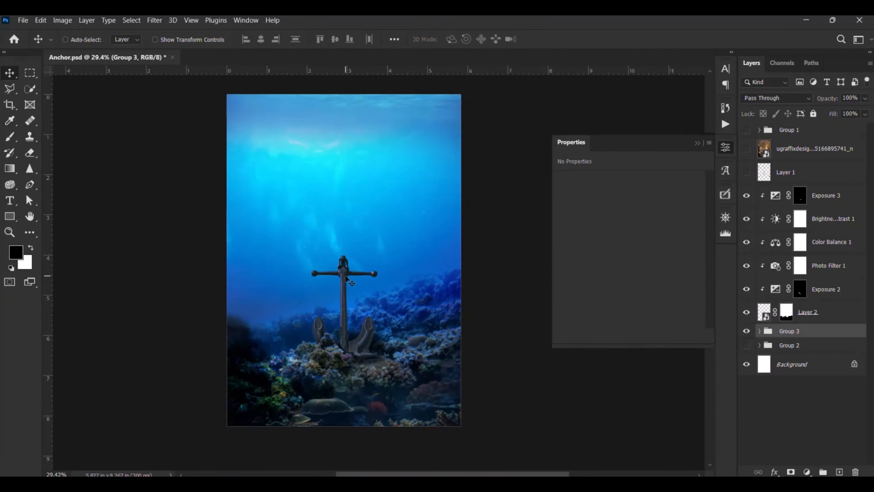
{"action": "scroll", "coordinate": [332, 310], "scroll_direction": "up", "scroll_amount": 1}
{"action": "scroll", "coordinate": [332, 310], "scroll_direction": "down", "scroll_amount": 2}
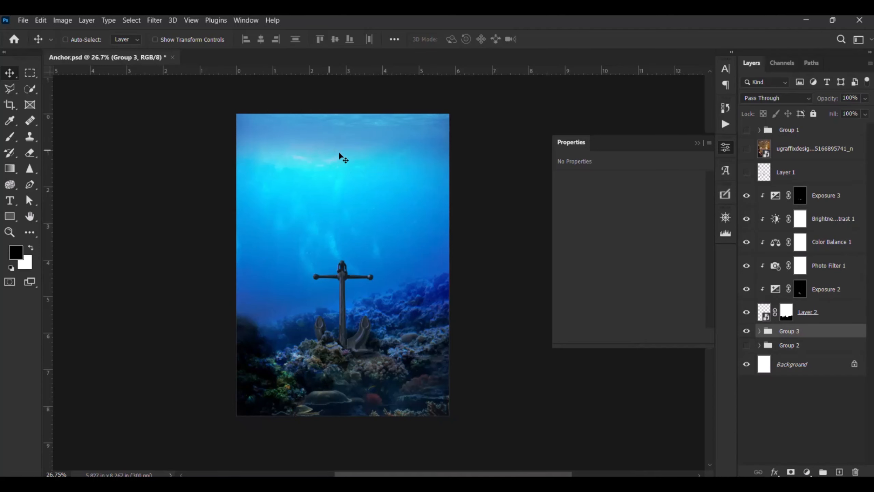
{"action": "scroll", "coordinate": [326, 302], "scroll_direction": "up", "scroll_amount": 1}
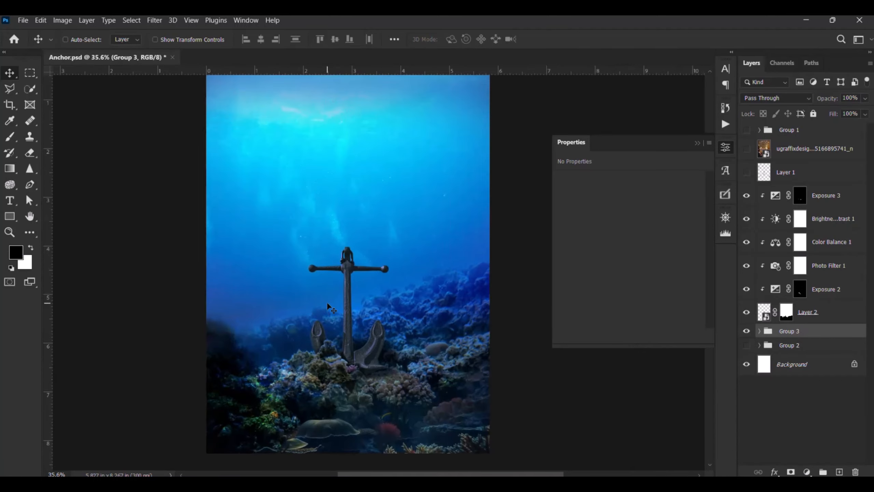
{"action": "scroll", "coordinate": [326, 301], "scroll_direction": "down", "scroll_amount": 1}
{"action": "scroll", "coordinate": [327, 305], "scroll_direction": "down", "scroll_amount": 1}
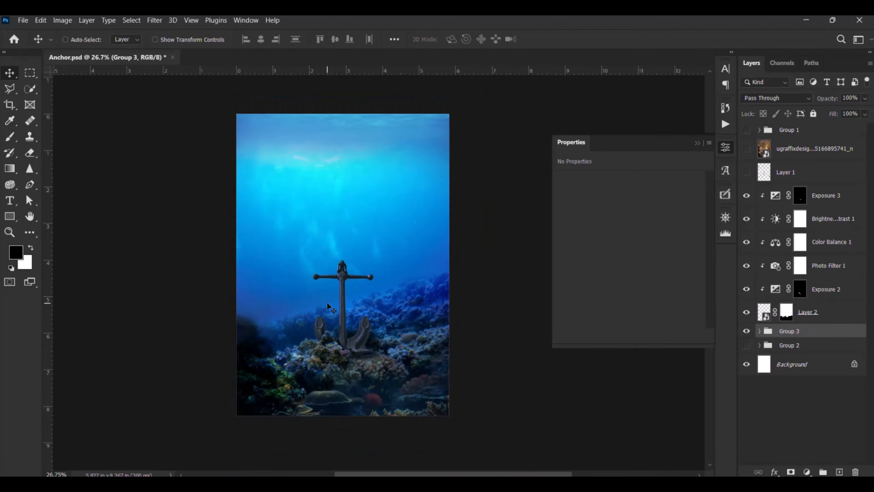